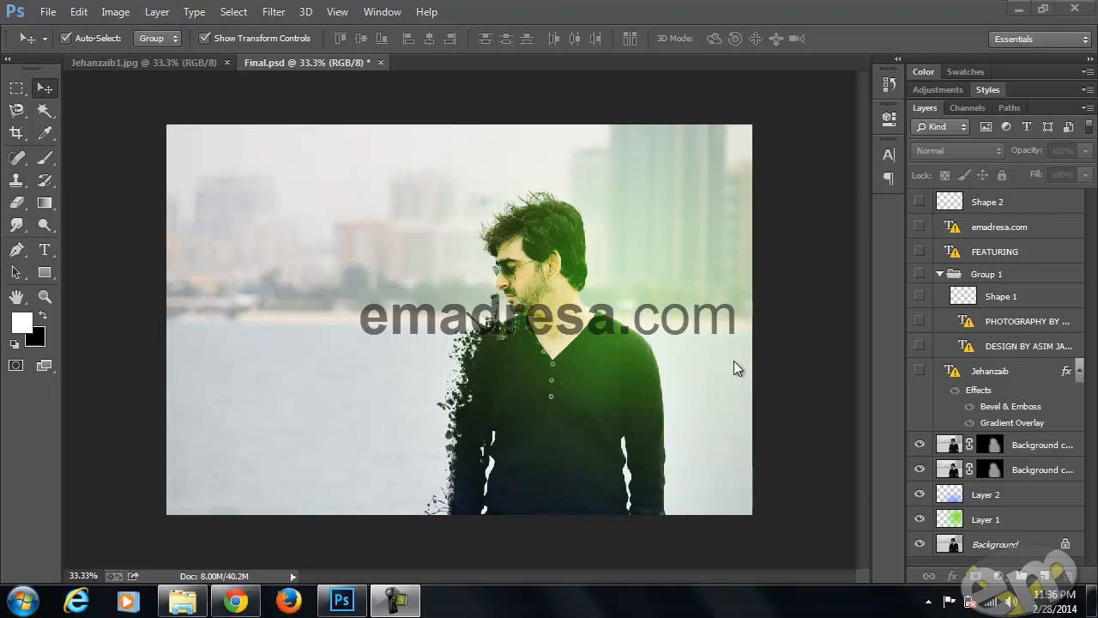
# Compare the finished design with and without the two masked Background copy layers, Layer 2 and Layer 1
pyautogui.click(918, 446)
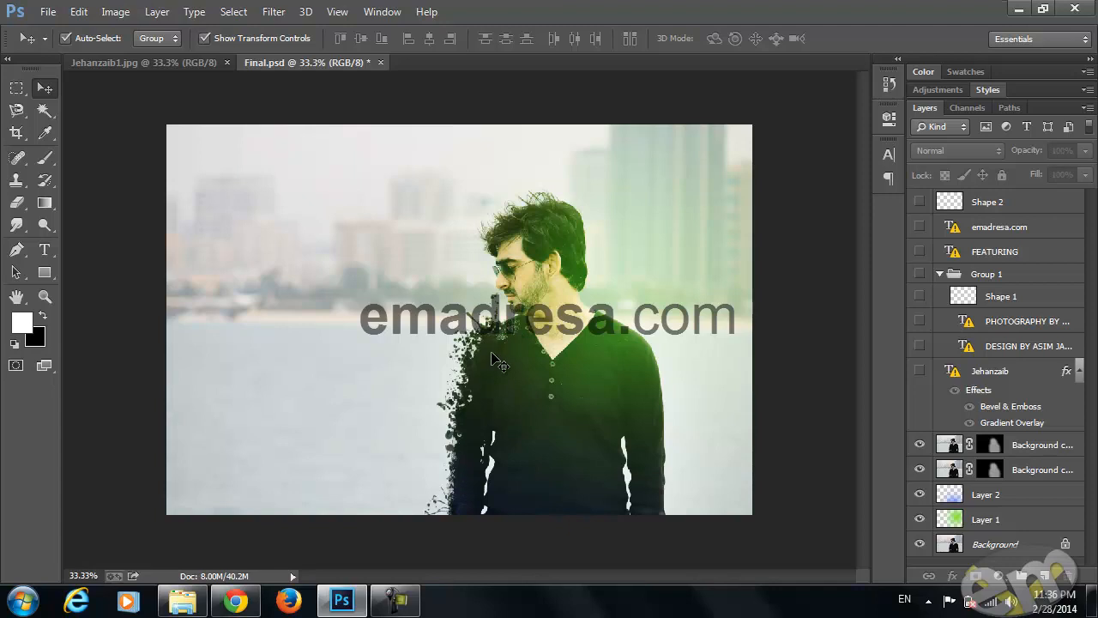
pyautogui.click(919, 445)
pyautogui.click(920, 468)
pyautogui.click(919, 494)
pyautogui.click(919, 519)
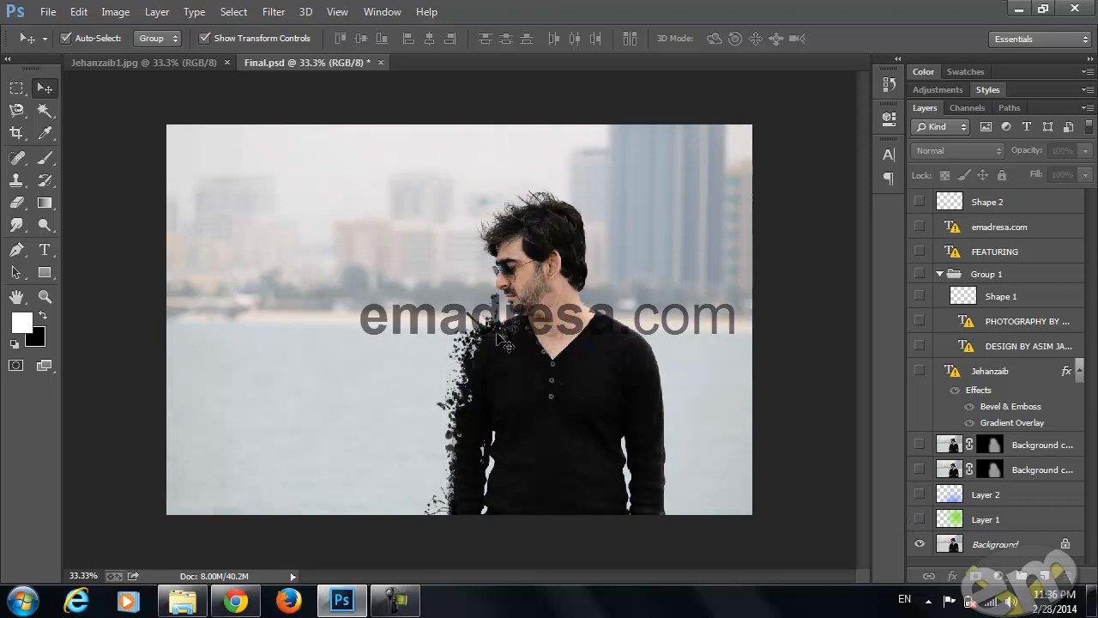
pyautogui.click(919, 519)
pyautogui.click(919, 494)
pyautogui.click(919, 470)
pyautogui.click(919, 444)
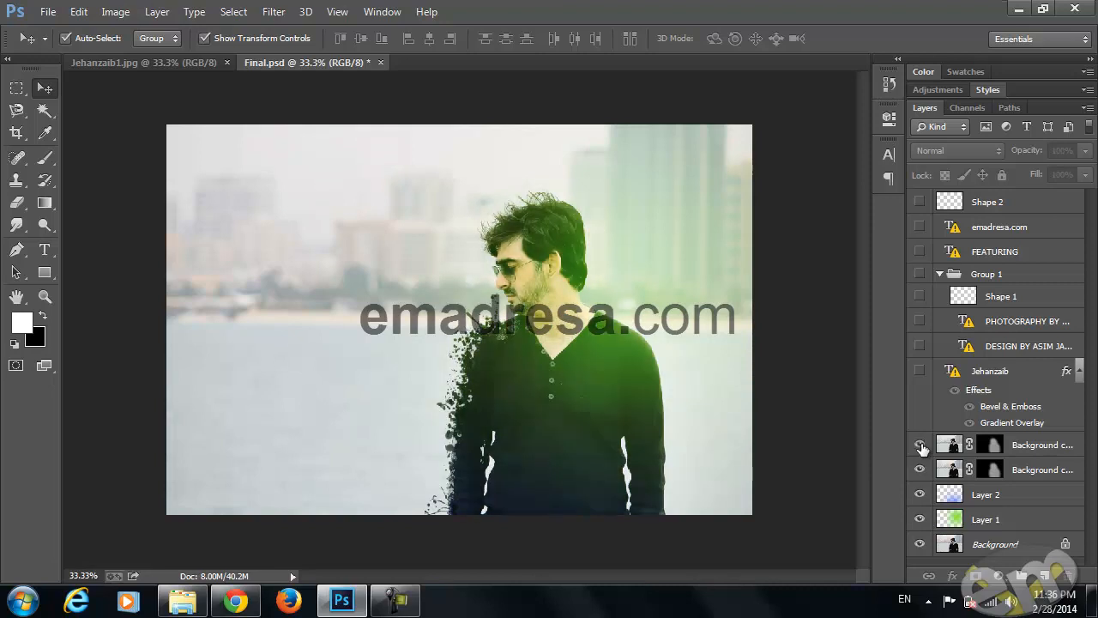
# Show the name title, the Group 1 credits and shape, FEATURING, emadresa.com and Shape 2 layers to preview the complete design
pyautogui.click(919, 371)
pyautogui.click(919, 345)
pyautogui.click(918, 321)
pyautogui.click(918, 296)
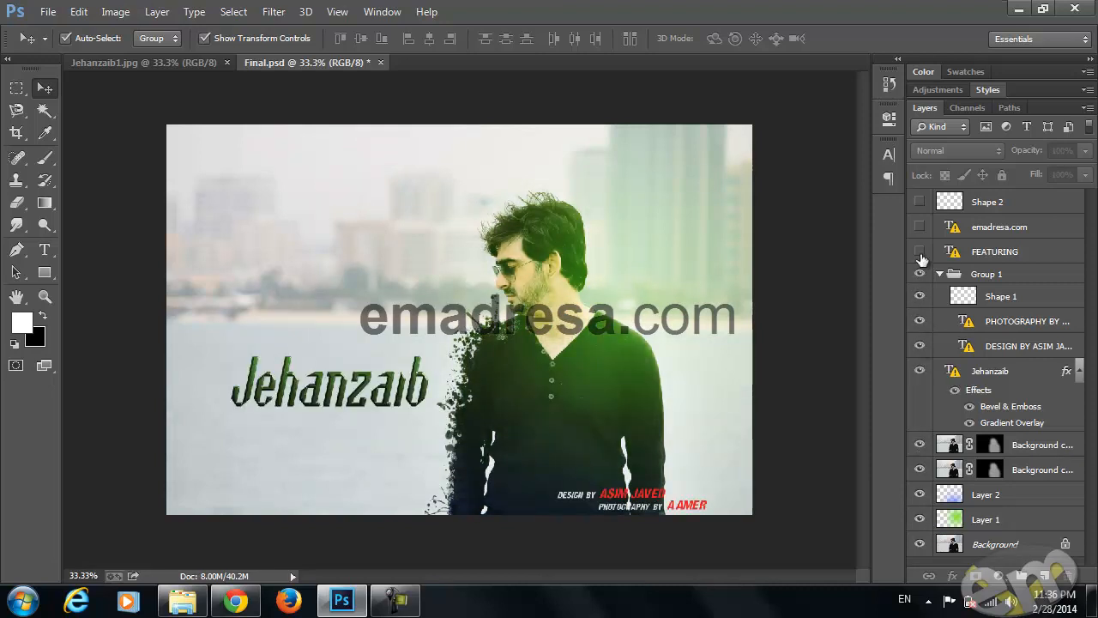
pyautogui.click(920, 251)
pyautogui.click(918, 226)
pyautogui.click(919, 201)
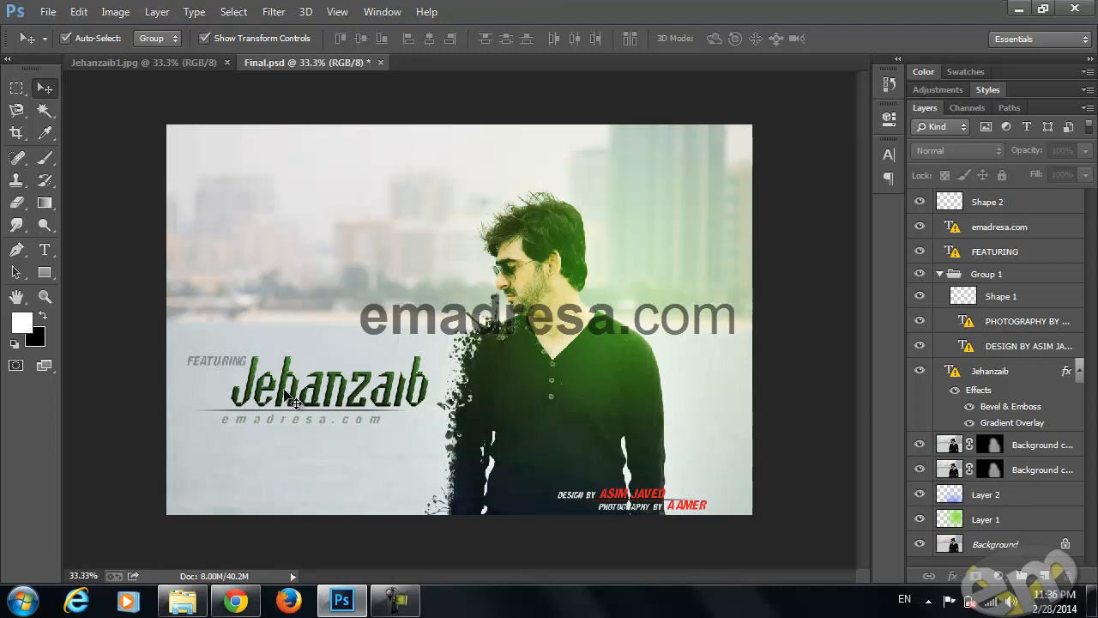
# Hide all the text and shape layers above the masked portrait copies, and switch to the original portrait photo document
pyautogui.click(920, 201)
pyautogui.moveTo(919, 233); pyautogui.dragTo(920, 296)
pyautogui.click(921, 345)
pyautogui.click(920, 371)
pyautogui.click(921, 274)
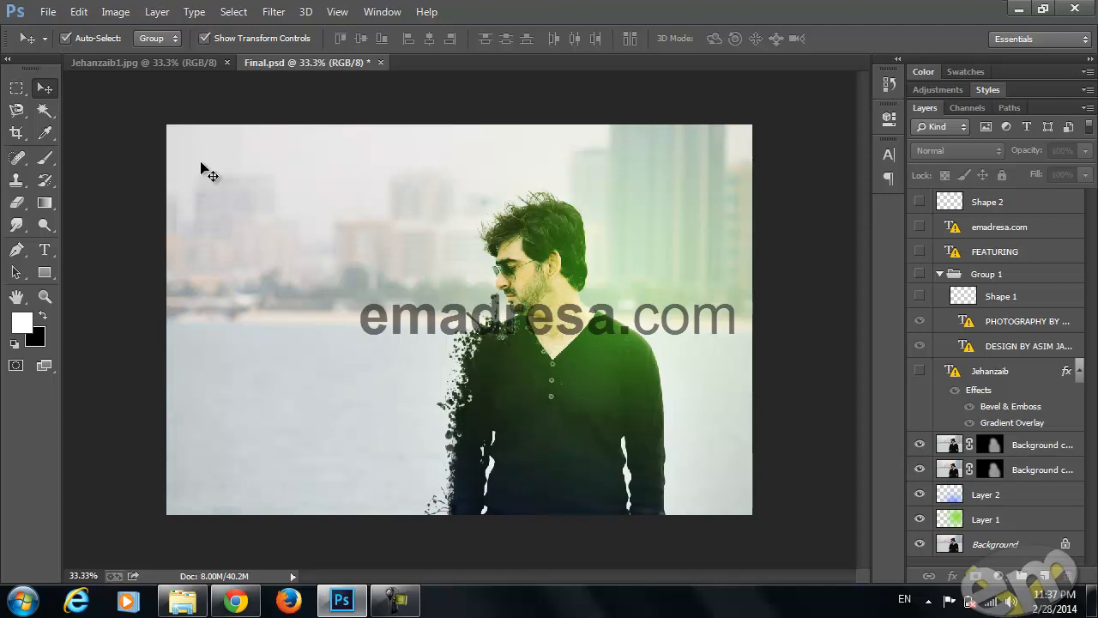
pyautogui.click(156, 60)
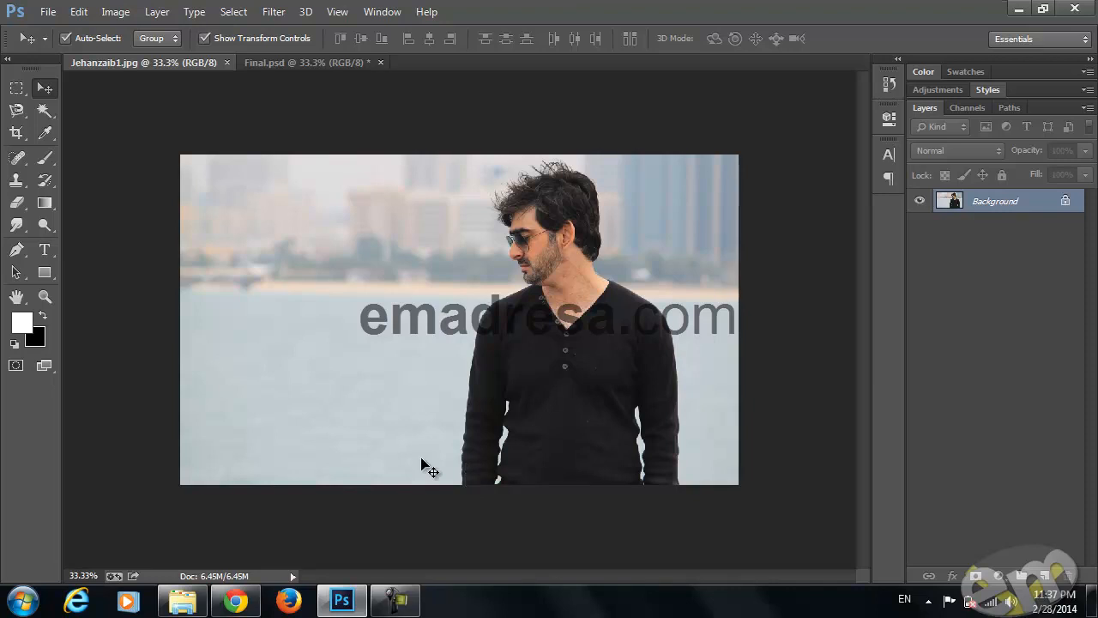
# Switch to the Picture Effect folder in File Explorer, show its files as extra large icons and select the Inky Ink brush file
pyautogui.click(182, 601)
pyautogui.click(395, 405)
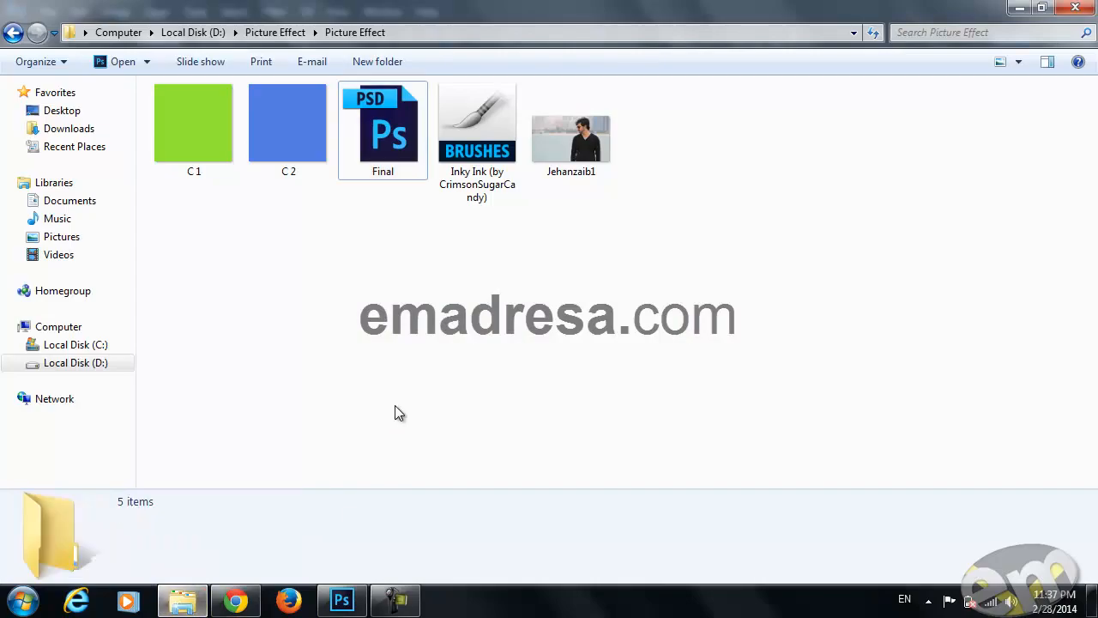
pyautogui.click(1018, 62)
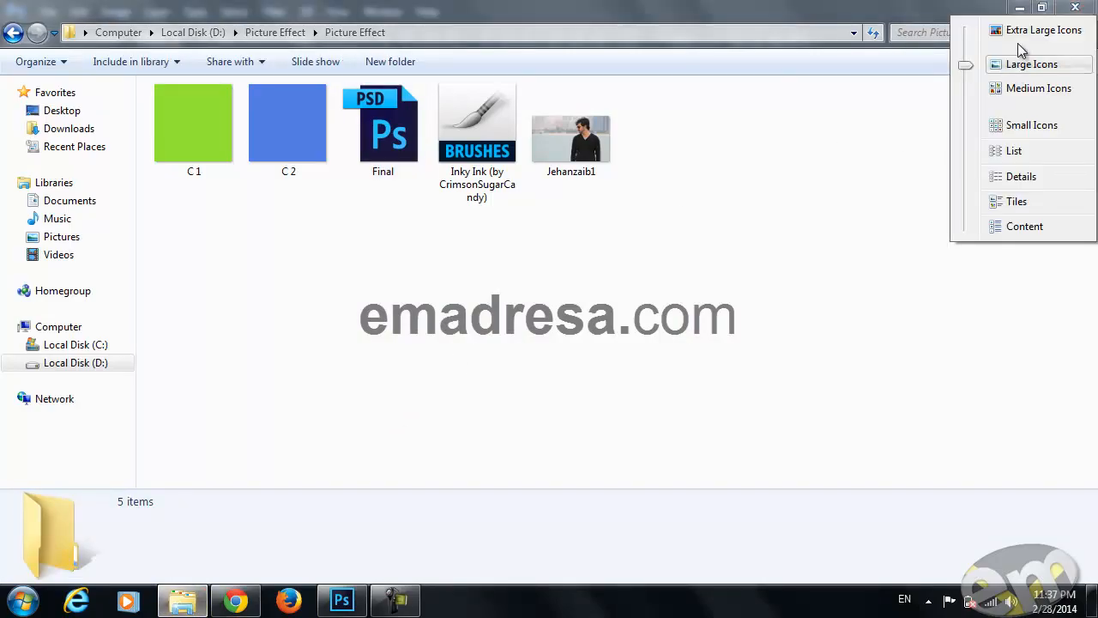
pyautogui.click(1013, 64)
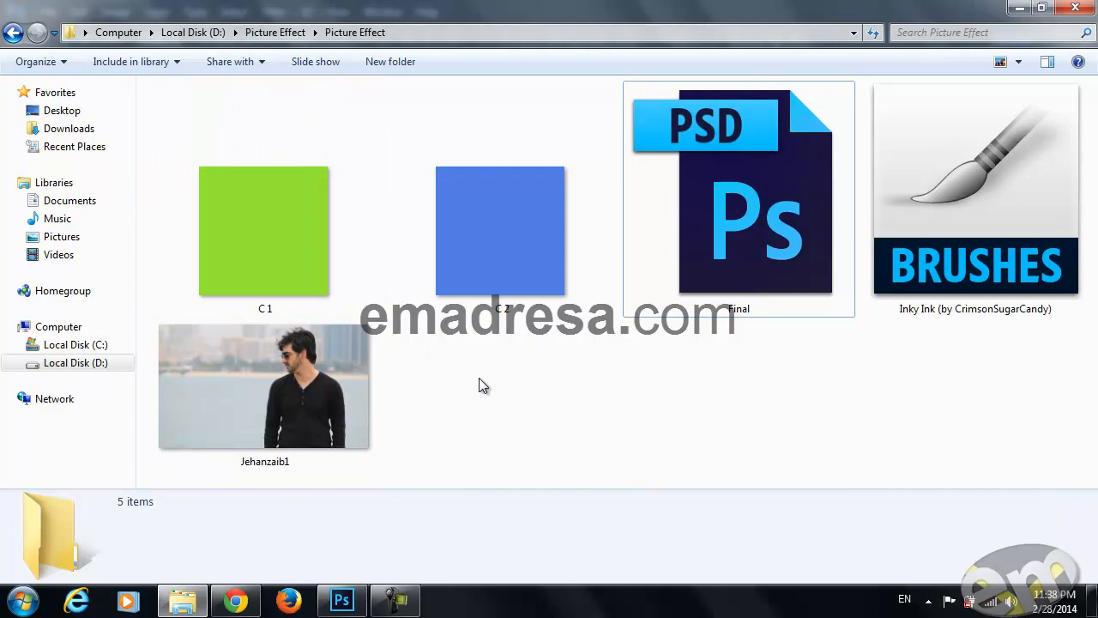
pyautogui.click(918, 228)
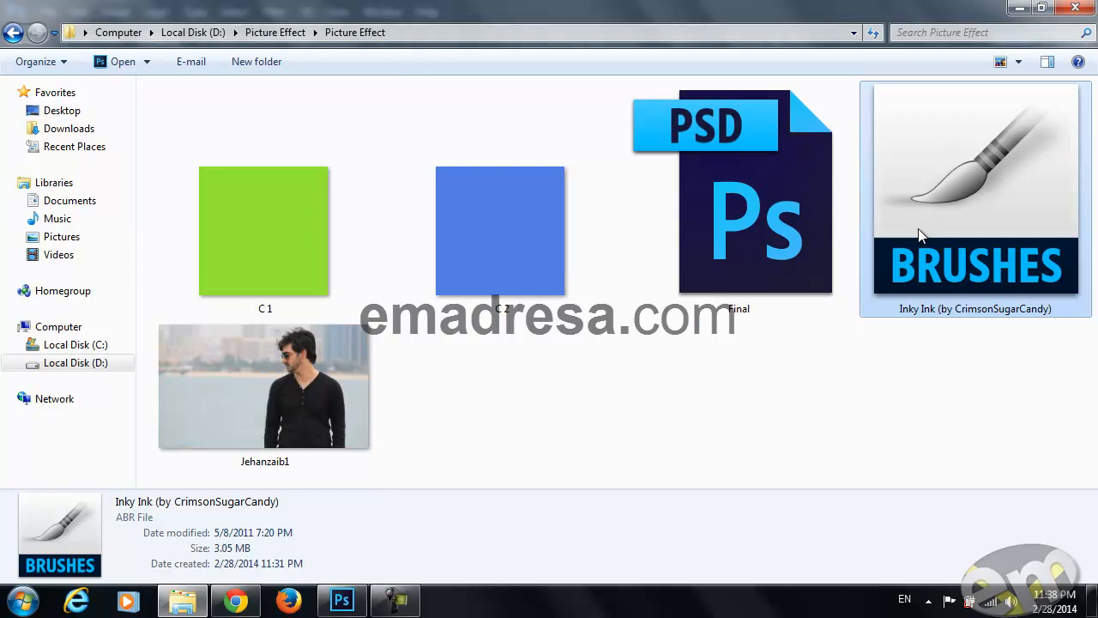
# Return to Photoshop and load the Inky Ink (by CrimsonSugarCandy) brush set for the Brush tool
pyautogui.click(342, 603)
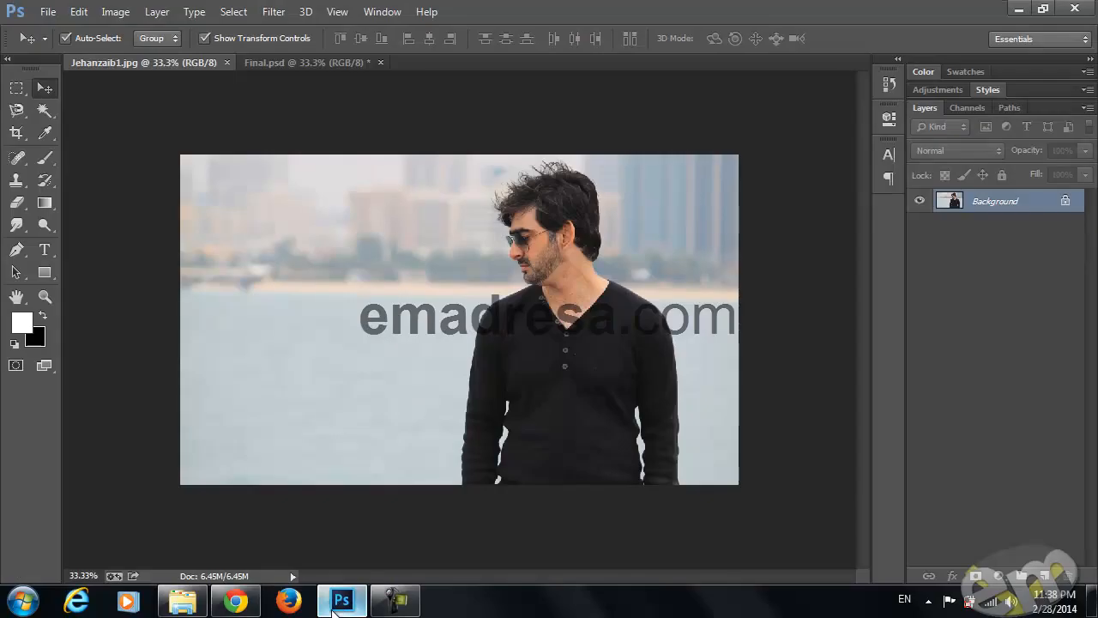
pyautogui.click(46, 158)
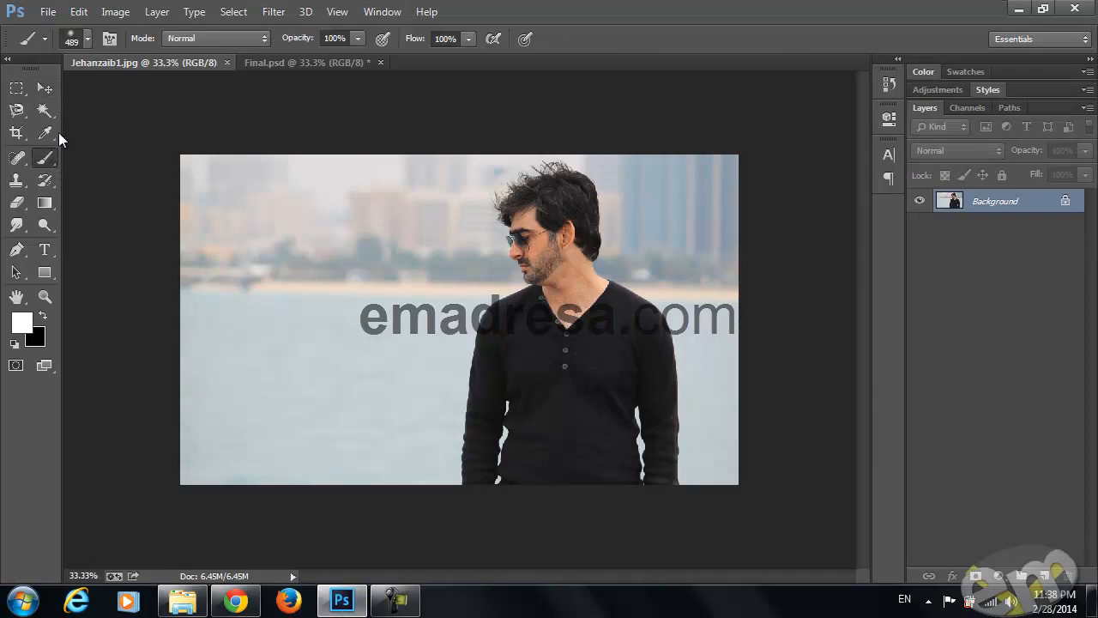
pyautogui.click(87, 39)
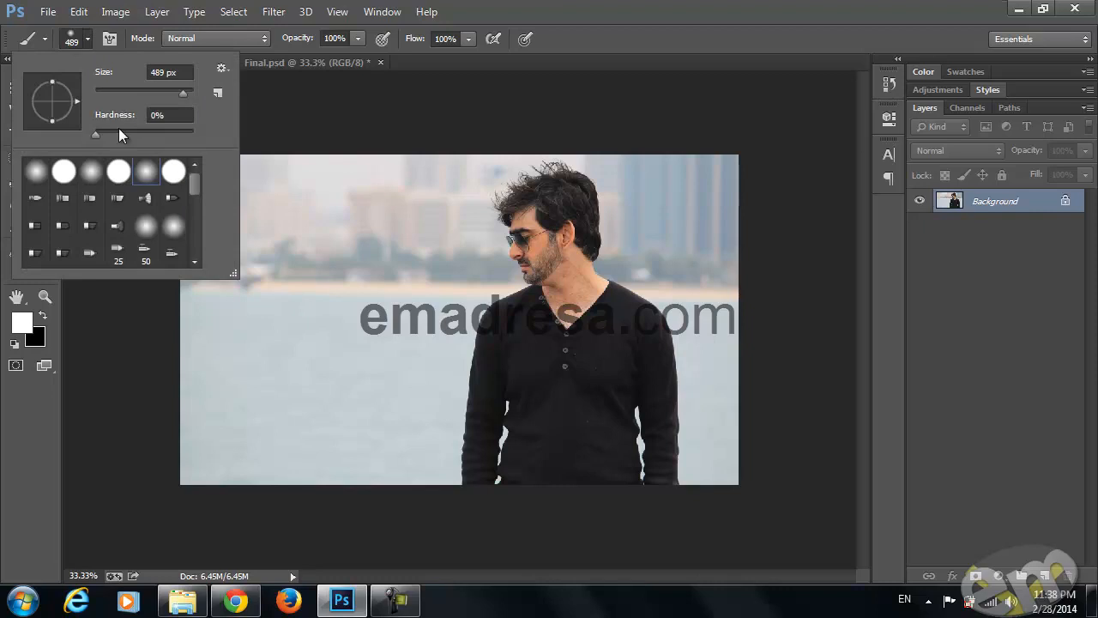
pyautogui.click(221, 69)
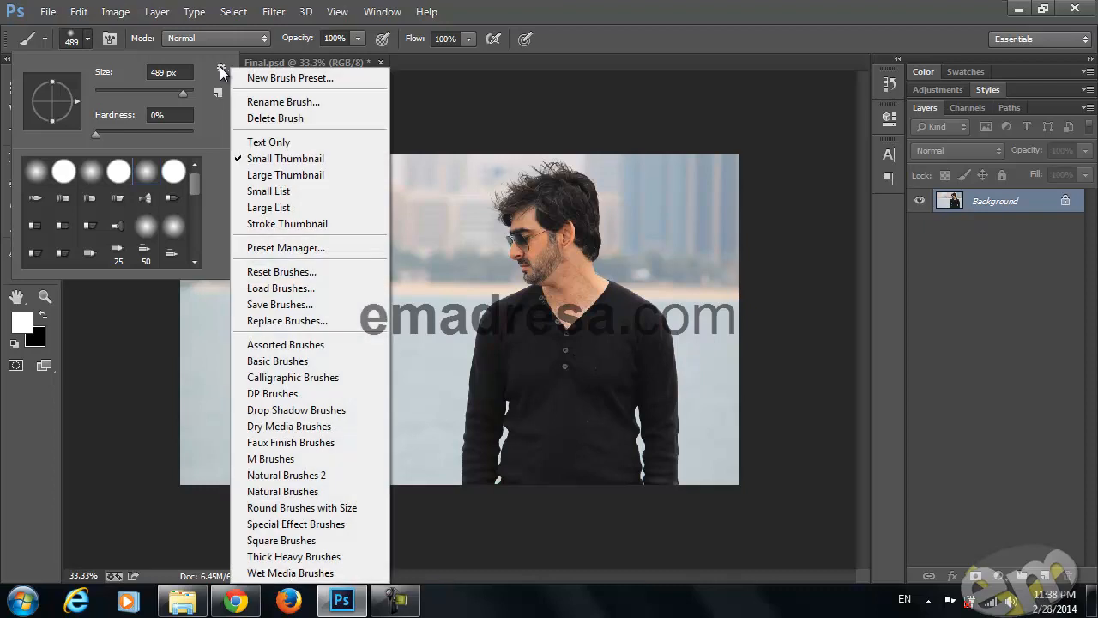
pyautogui.click(307, 291)
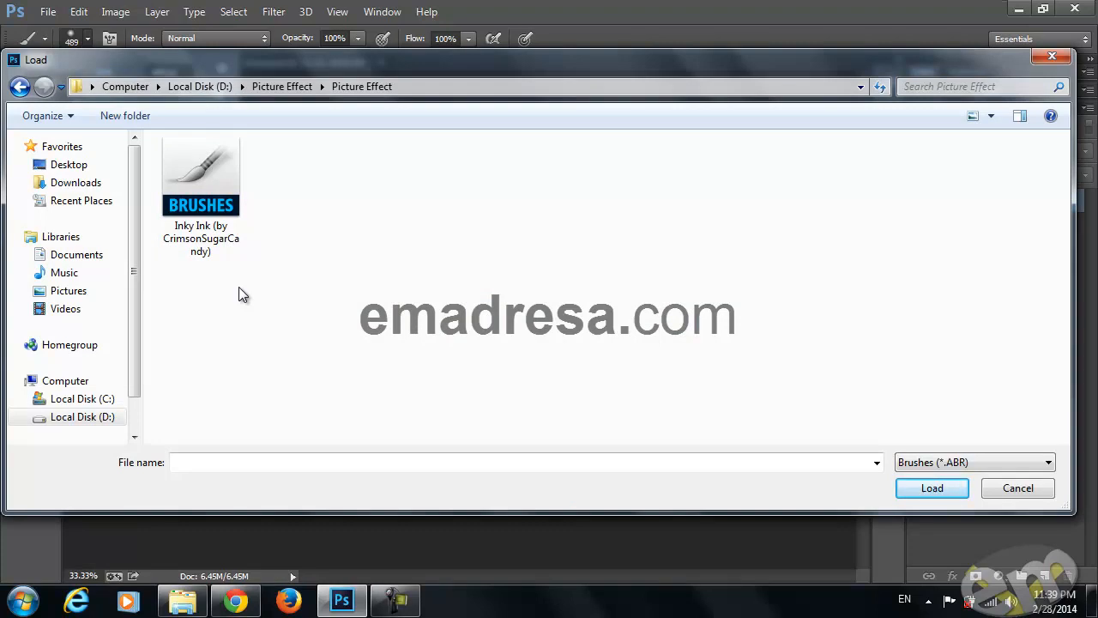
pyautogui.click(214, 228)
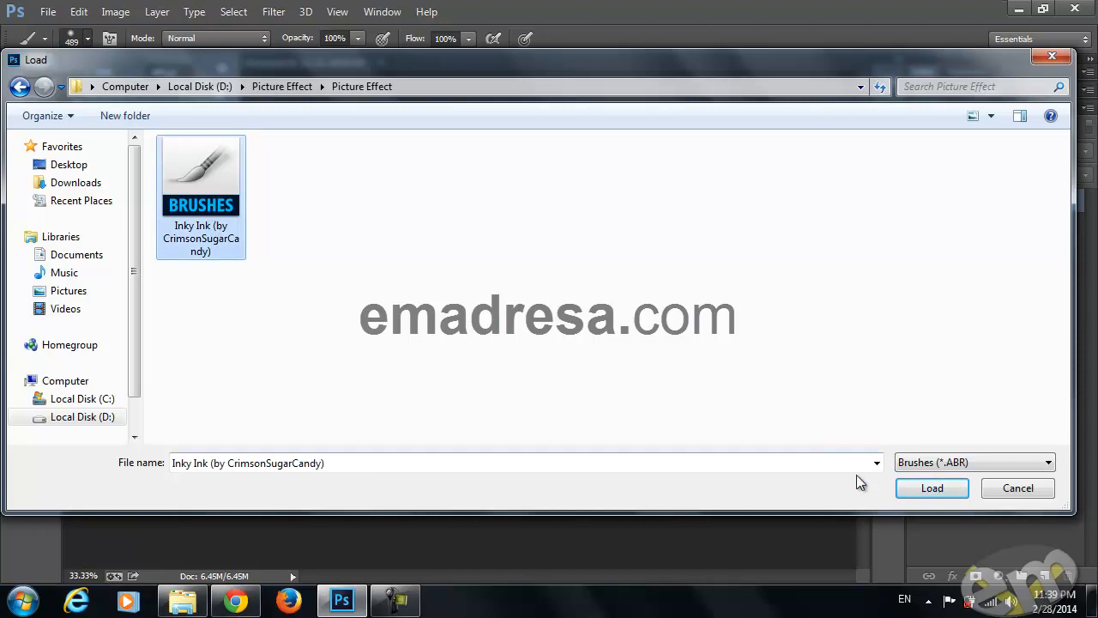
pyautogui.click(908, 485)
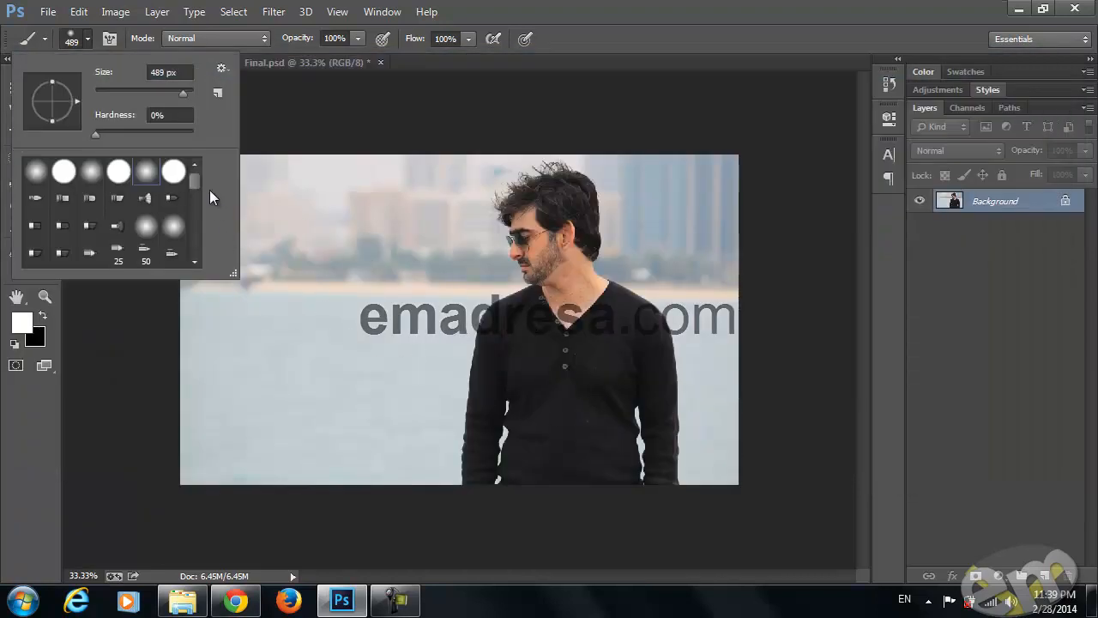
# Look through the loaded ink splatter brushes and choose the 1748 px splatter tip
pyautogui.moveTo(198, 178); pyautogui.dragTo(205, 259)
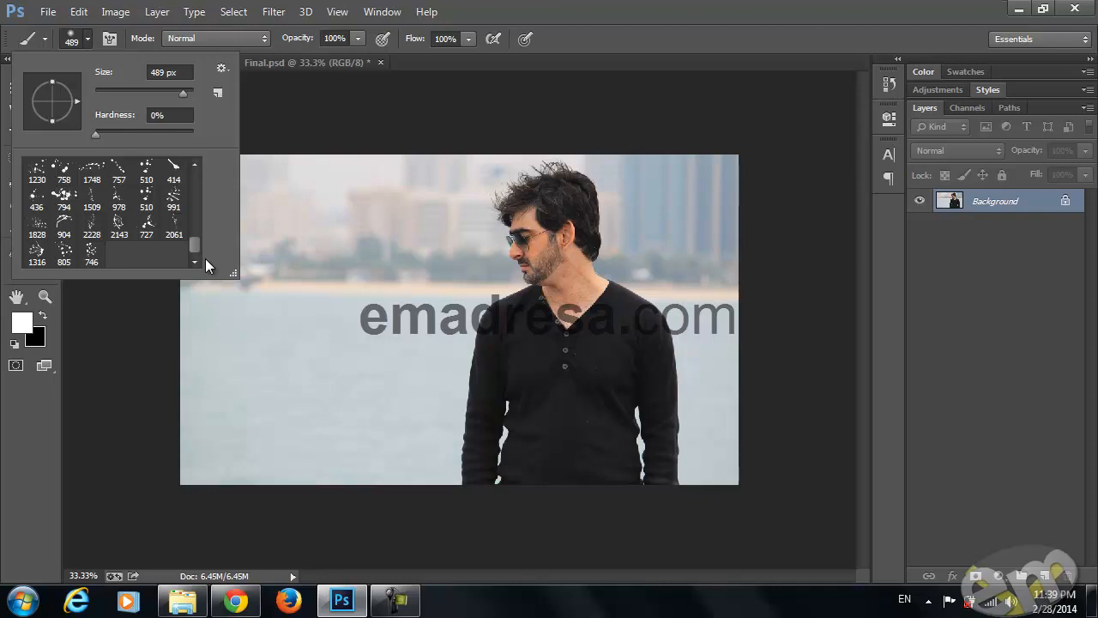
pyautogui.moveTo(196, 248); pyautogui.dragTo(196, 238)
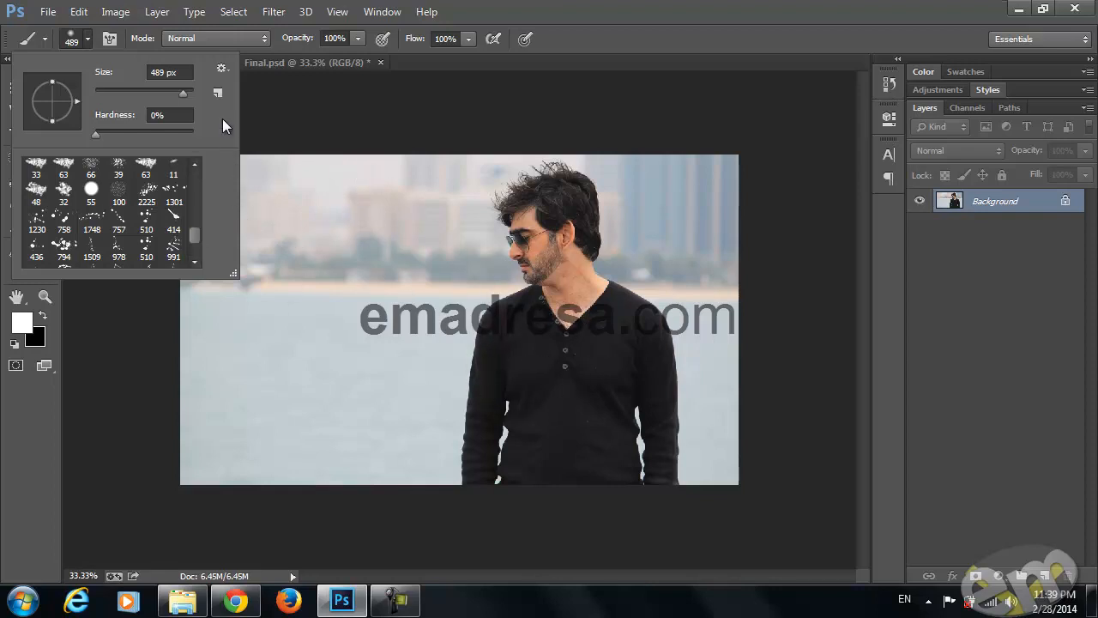
pyautogui.click(85, 38)
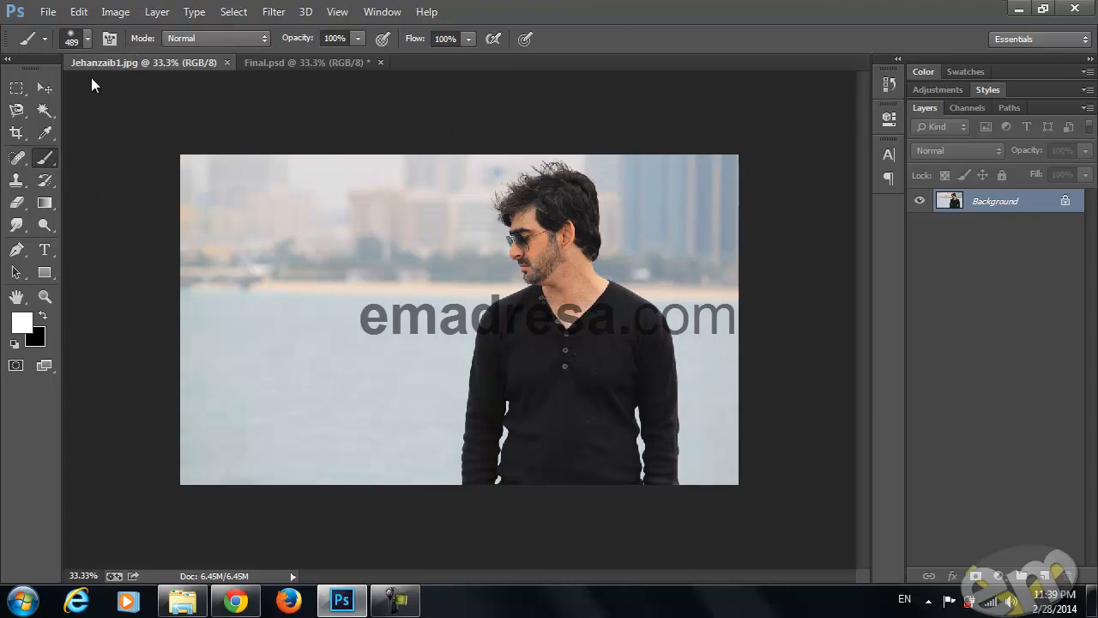
pyautogui.click(87, 38)
pyautogui.scroll(-1, 127, 232)
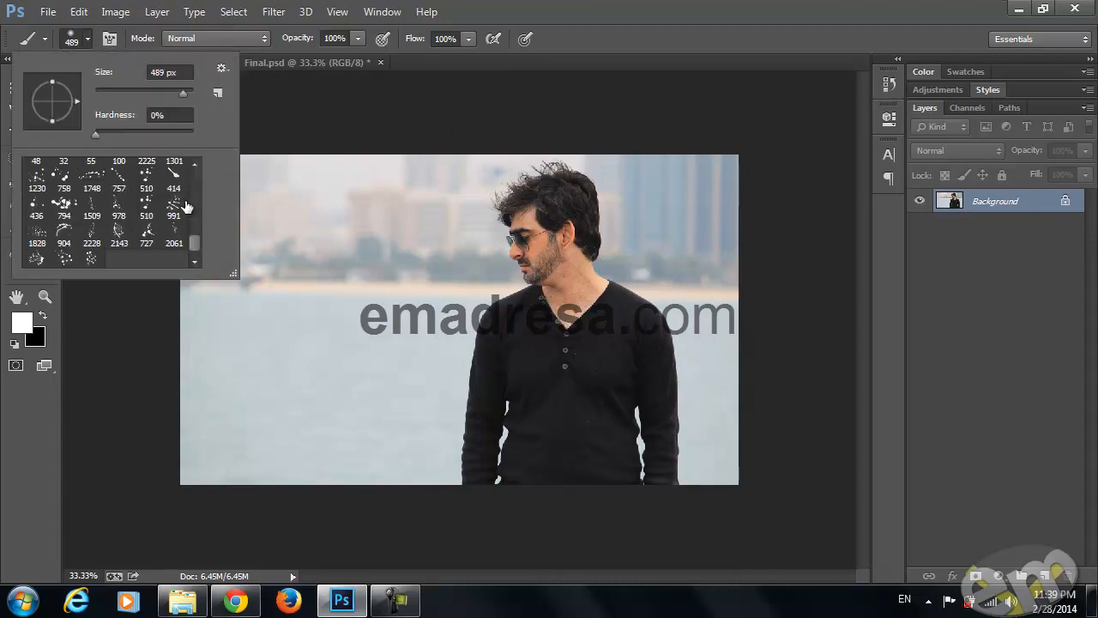
pyautogui.click(92, 176)
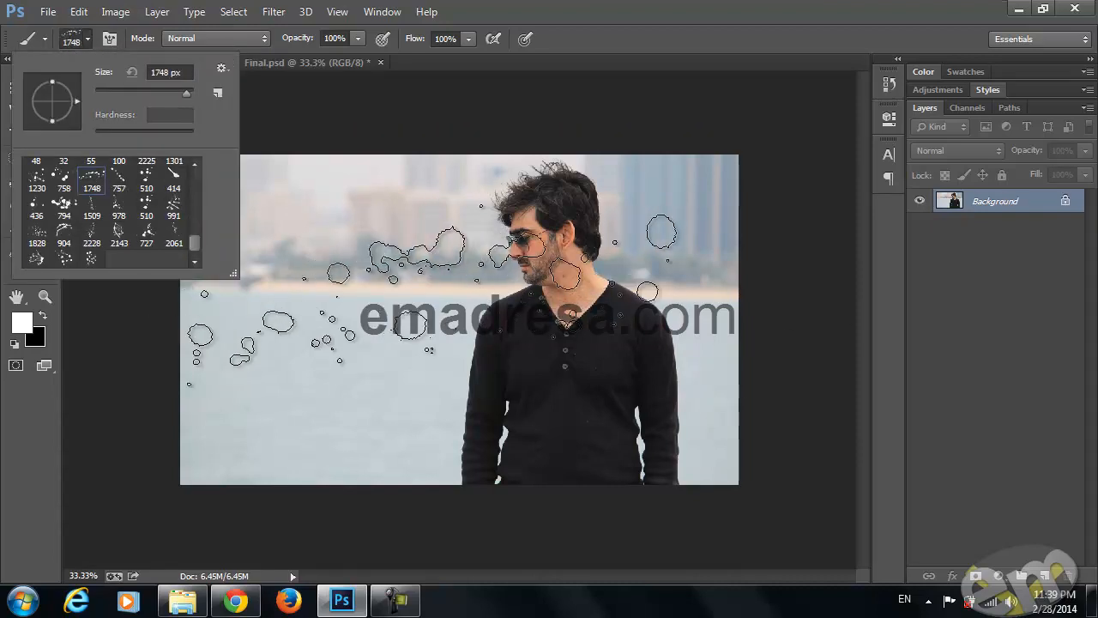
# Reduce the splatter brush to 332 px and rotate its tip to a steep diagonal angle
pyautogui.click(442, 289)
pyautogui.rightClick(574, 328)
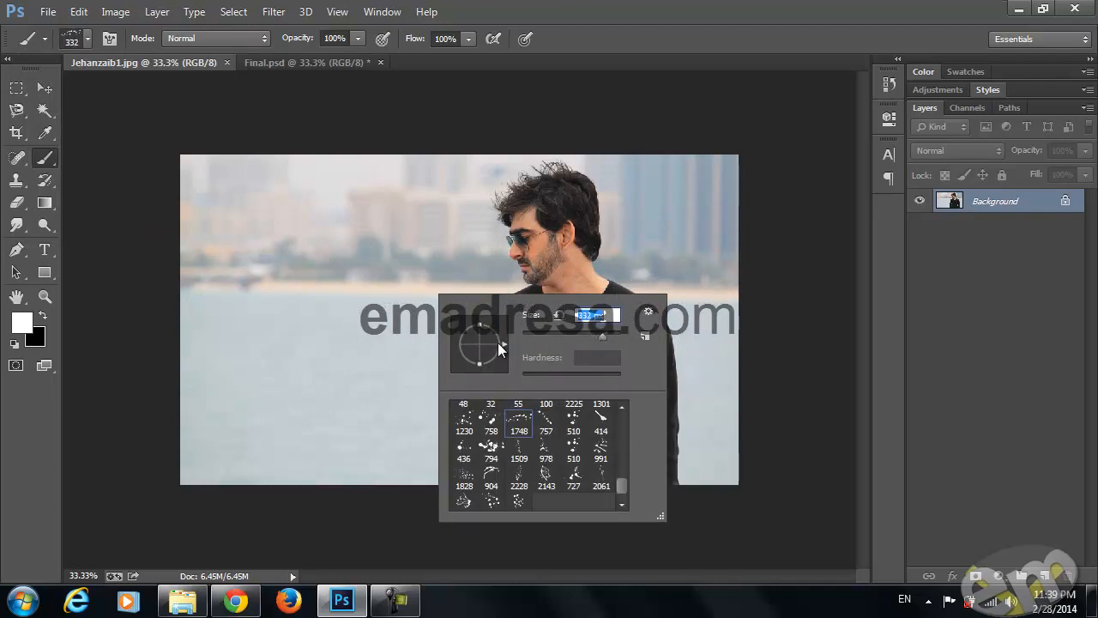
pyautogui.moveTo(494, 338)
pyautogui.mouseDown()
pyautogui.moveTo(478, 334)
pyautogui.moveTo(501, 333)
pyautogui.mouseUp()
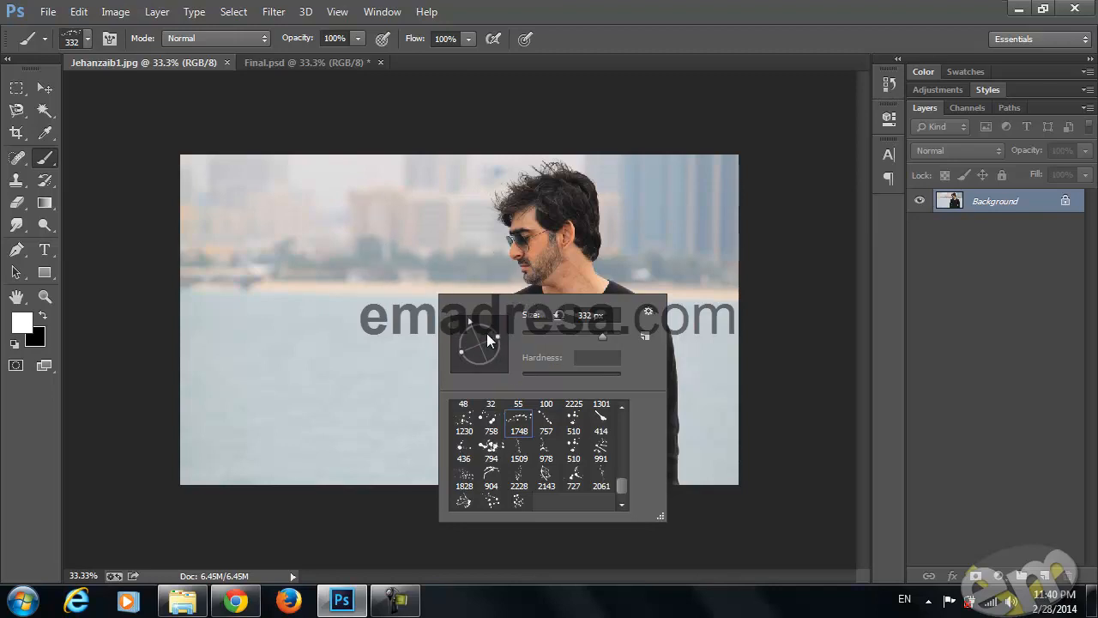
pyautogui.moveTo(495, 336); pyautogui.dragTo(500, 351)
pyautogui.click(174, 62)
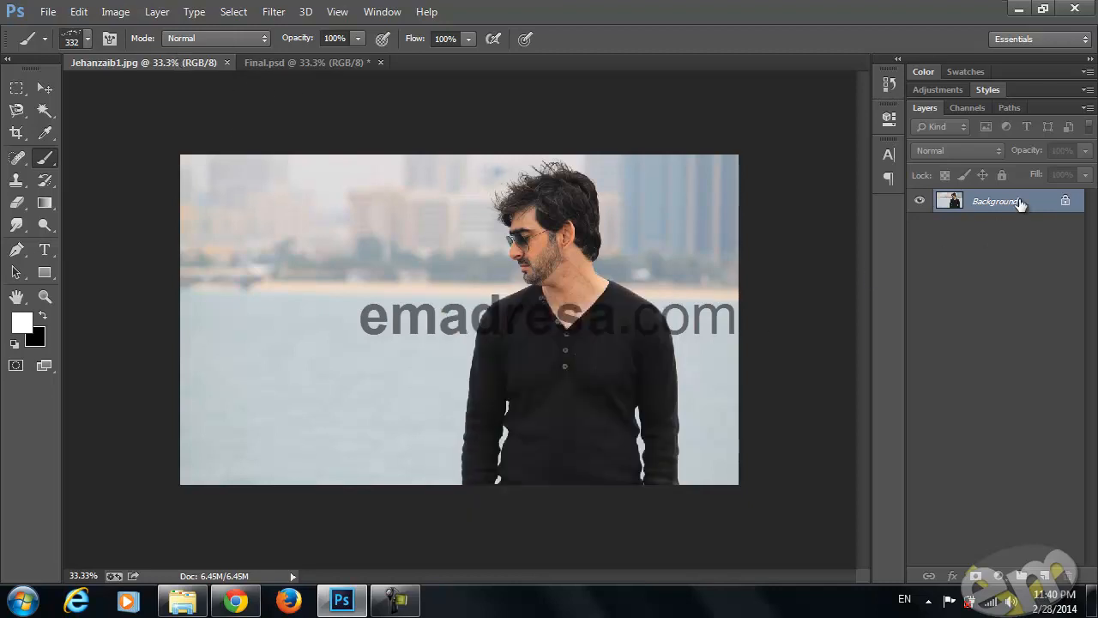
# Duplicate the Background layer, delete the copy's empty area left of the man using a rectangular selection, and deselect
pyautogui.hotkey('ctrl', 'j')
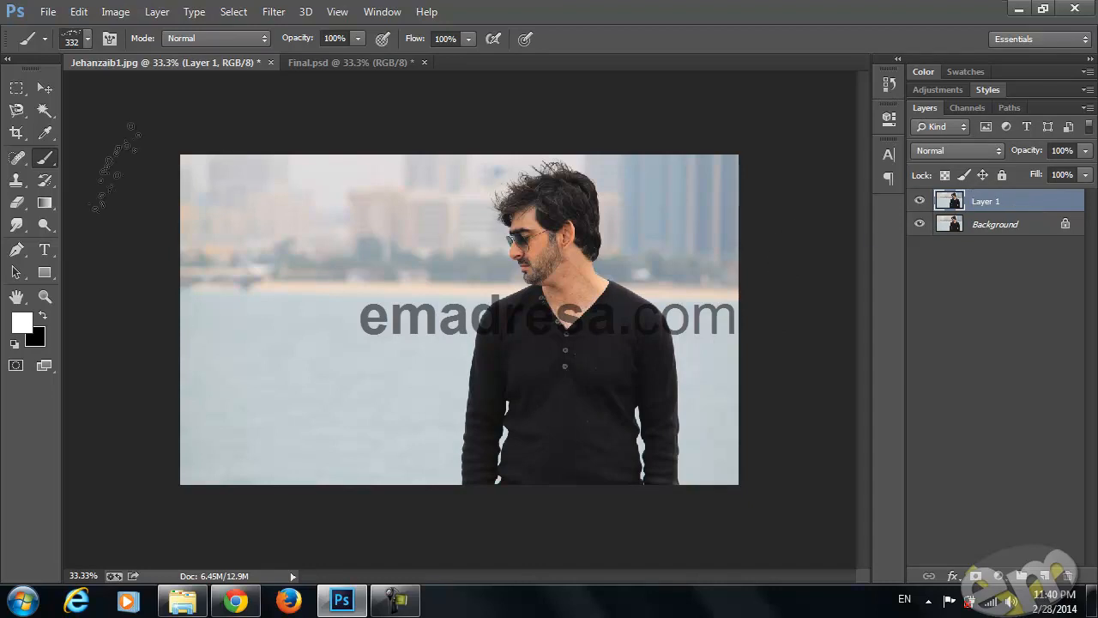
pyautogui.click(16, 87)
pyautogui.moveTo(135, 129); pyautogui.dragTo(425, 574)
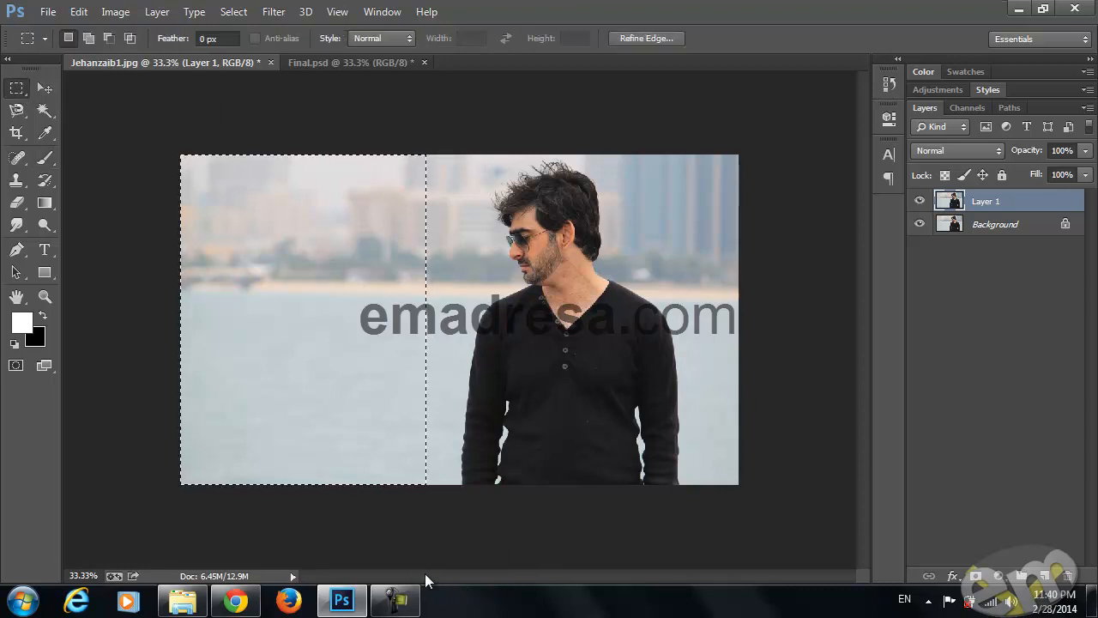
pyautogui.hotkey('ctrl', 'd')
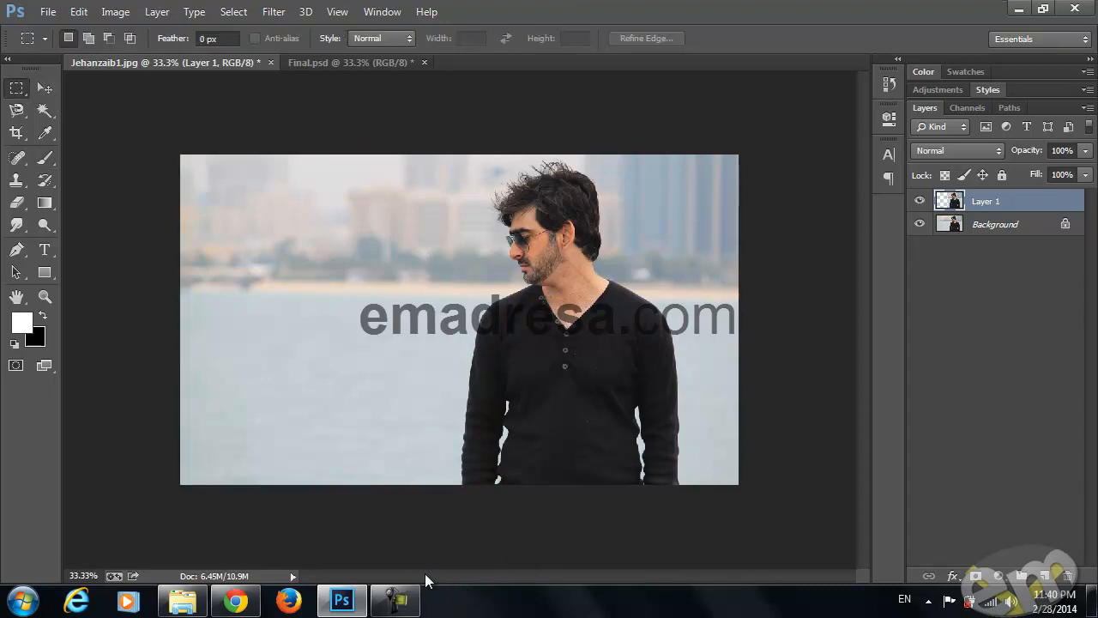
# Try to move the trimmed portrait copy to the left over the photo, and undo the move
pyautogui.click(47, 88)
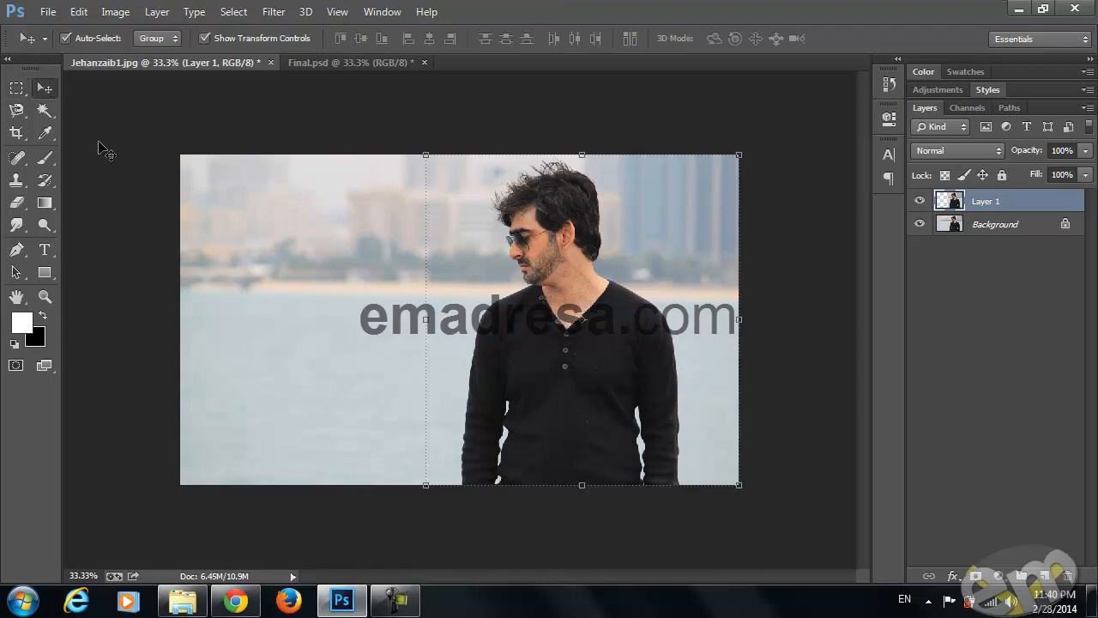
pyautogui.moveTo(588, 339); pyautogui.dragTo(440, 368)
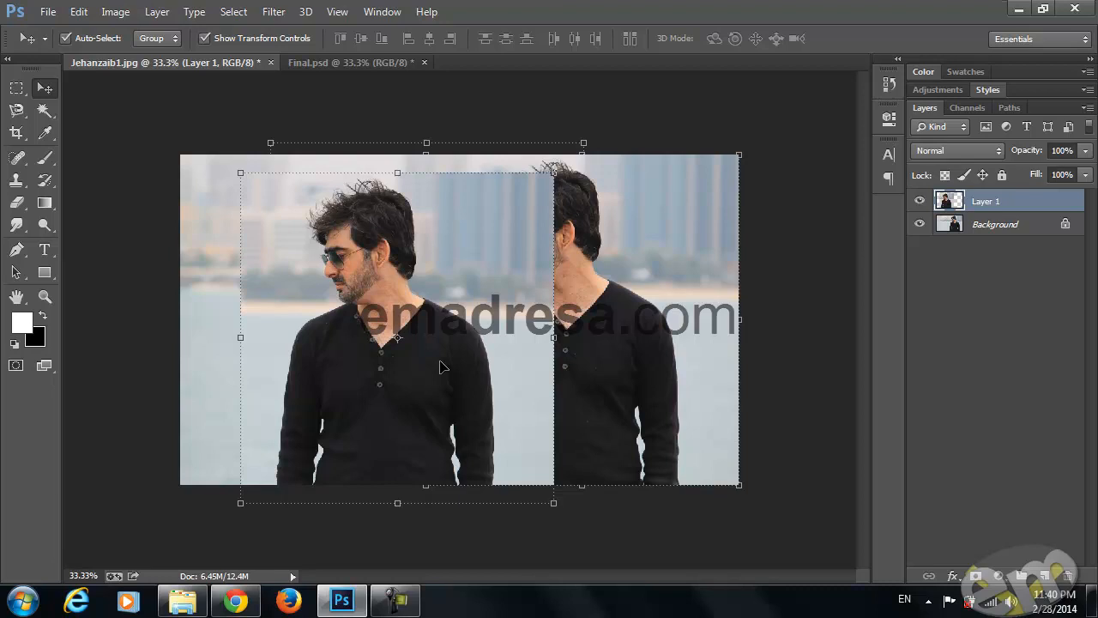
pyautogui.hotkey('ctrl', 'z')
# Lower Layer 1's opacity to 76% and warp it so the man's arm and face bulge outward to the left
pyautogui.moveTo(1028, 153); pyautogui.dragTo(1004, 154)
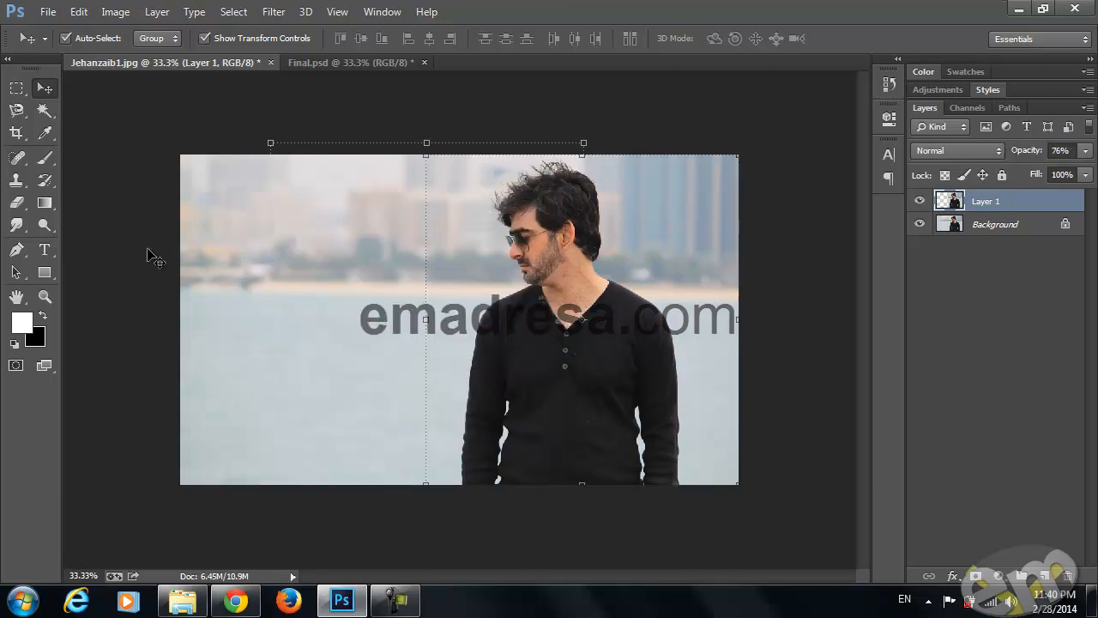
pyautogui.click(67, 13)
pyautogui.moveTo(202, 342)
pyautogui.click(380, 446)
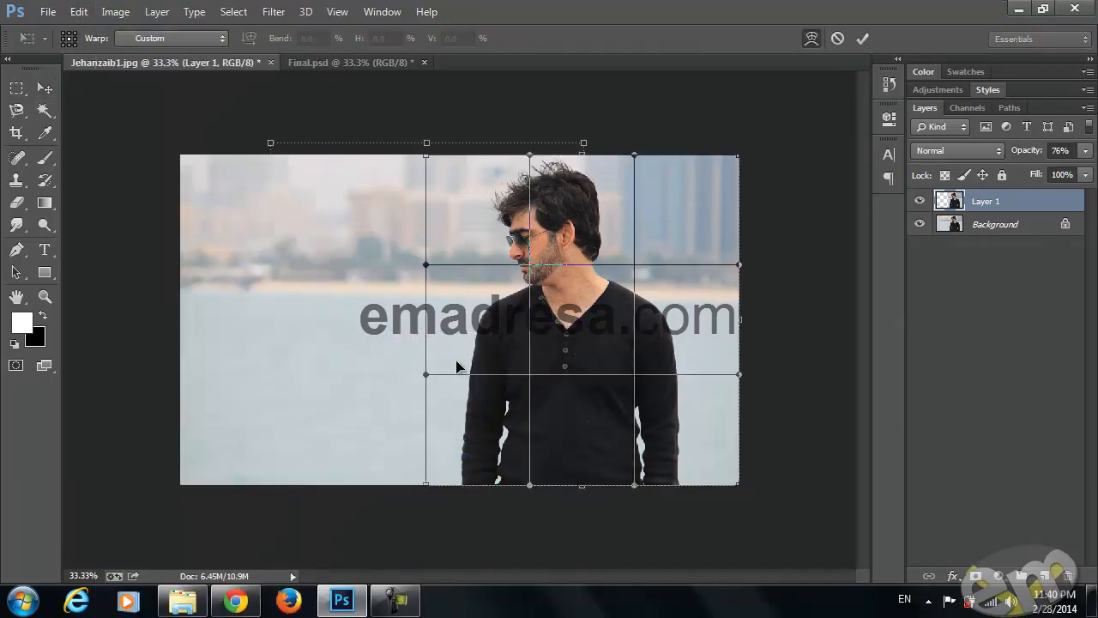
pyautogui.moveTo(452, 324); pyautogui.dragTo(439, 463)
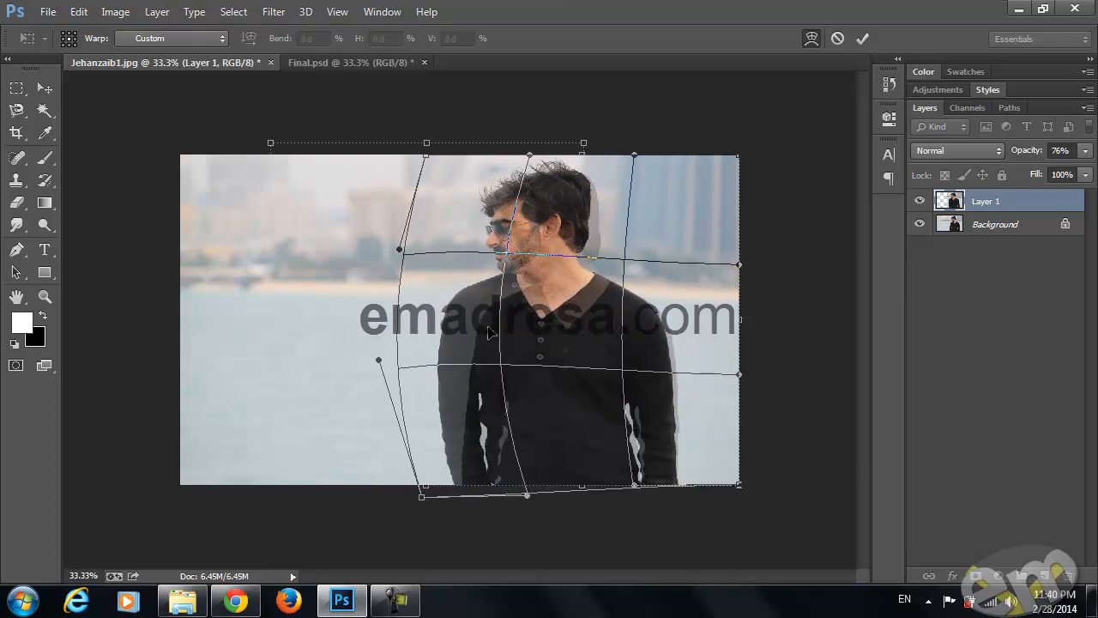
pyautogui.moveTo(490, 334); pyautogui.dragTo(494, 335)
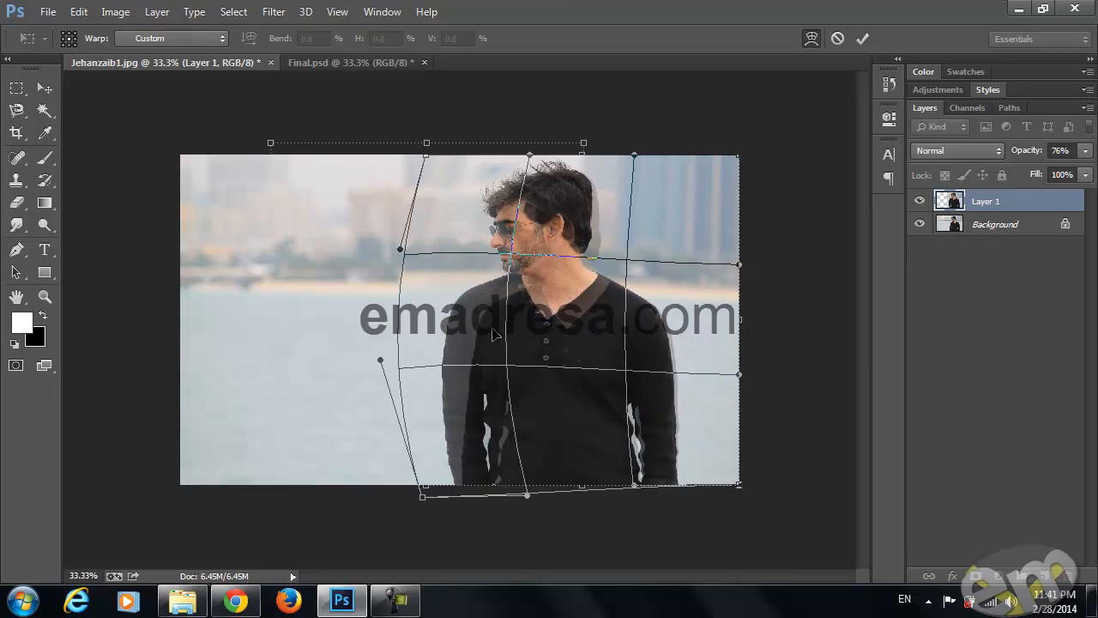
pyautogui.press('Return')
# Compare the photo with and without the warped layer, hide Layer 1, and duplicate the Background layer
pyautogui.click(920, 201)
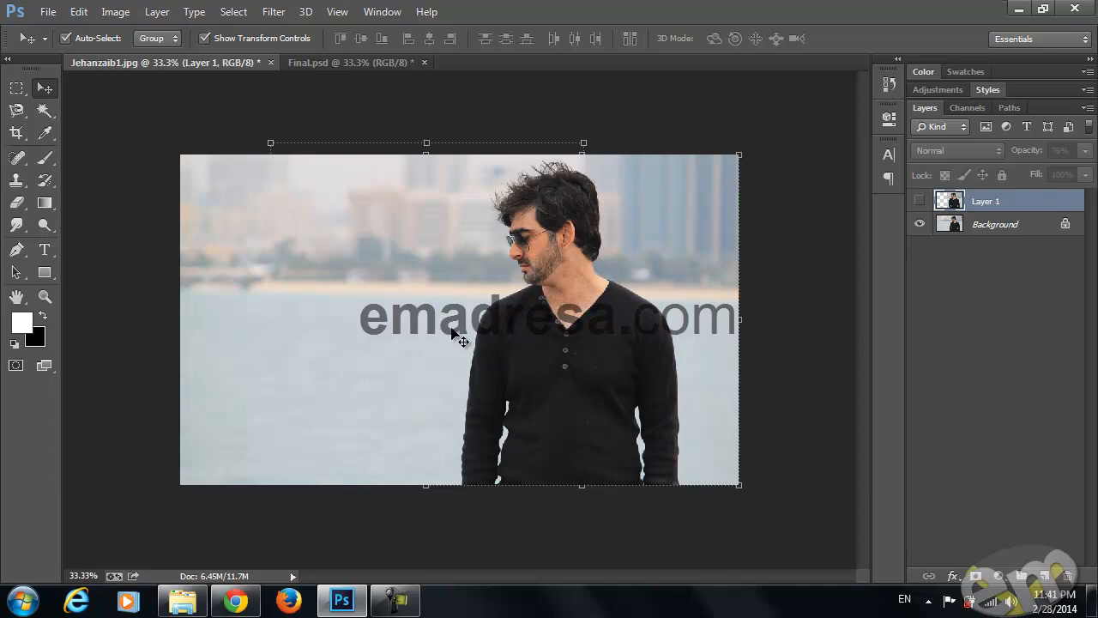
pyautogui.click(920, 201)
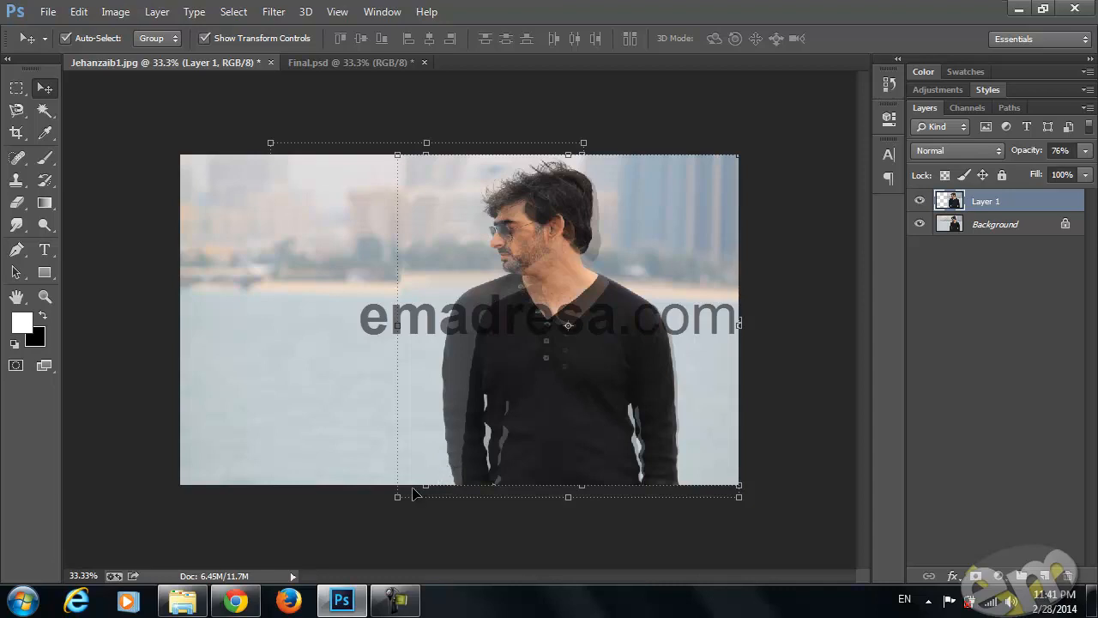
pyautogui.click(920, 201)
pyautogui.click(991, 227)
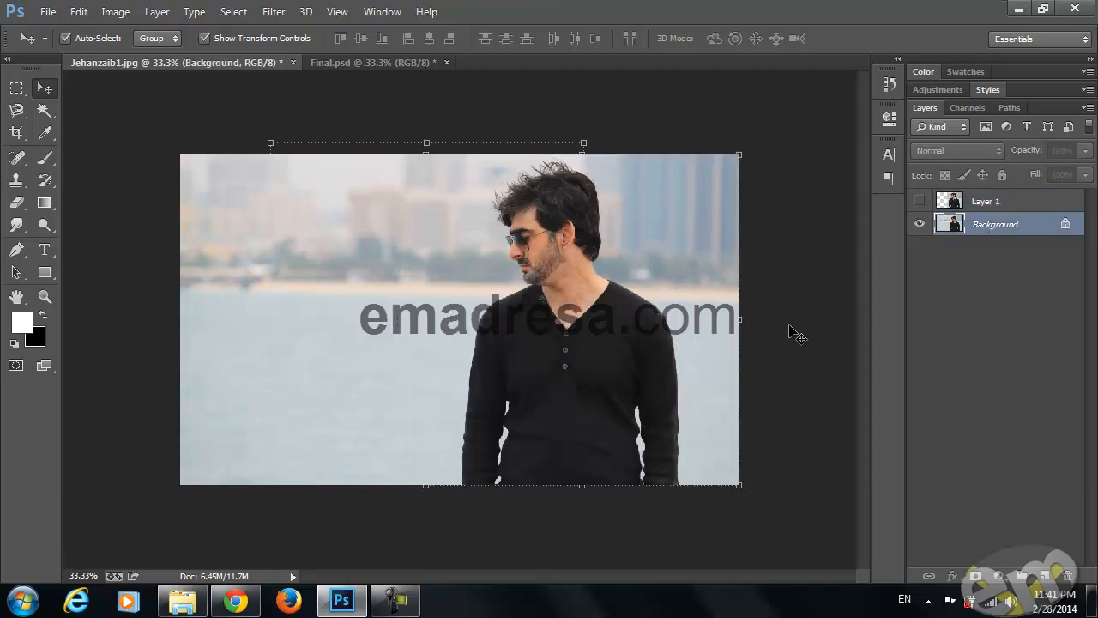
pyautogui.hotkey('ctrl', 'j')
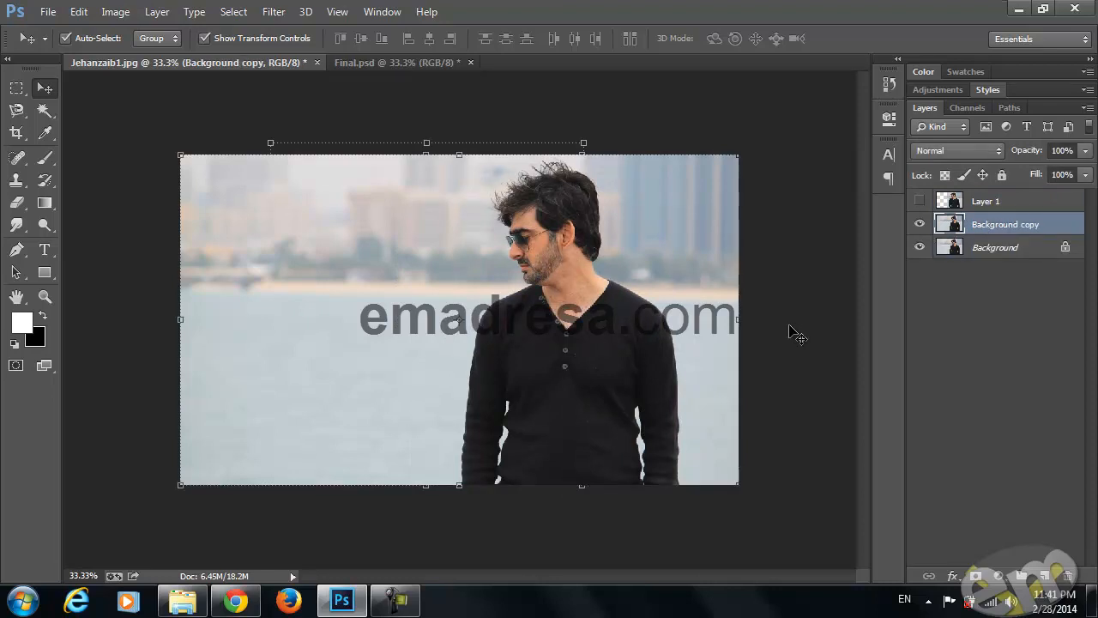
# Clone water splatters onto the lower sleeve edge with the 757 px splatter tip set to 111 px and rotated to a steep diagonal
pyautogui.click(45, 297)
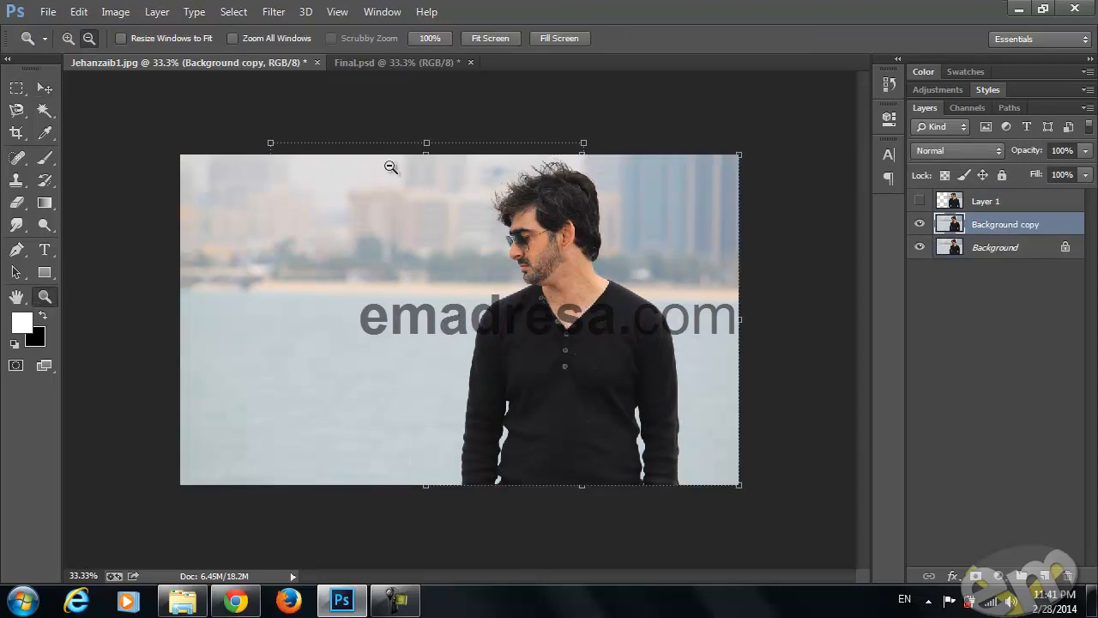
pyautogui.click(433, 38)
pyautogui.scroll(-10, 509, 295)
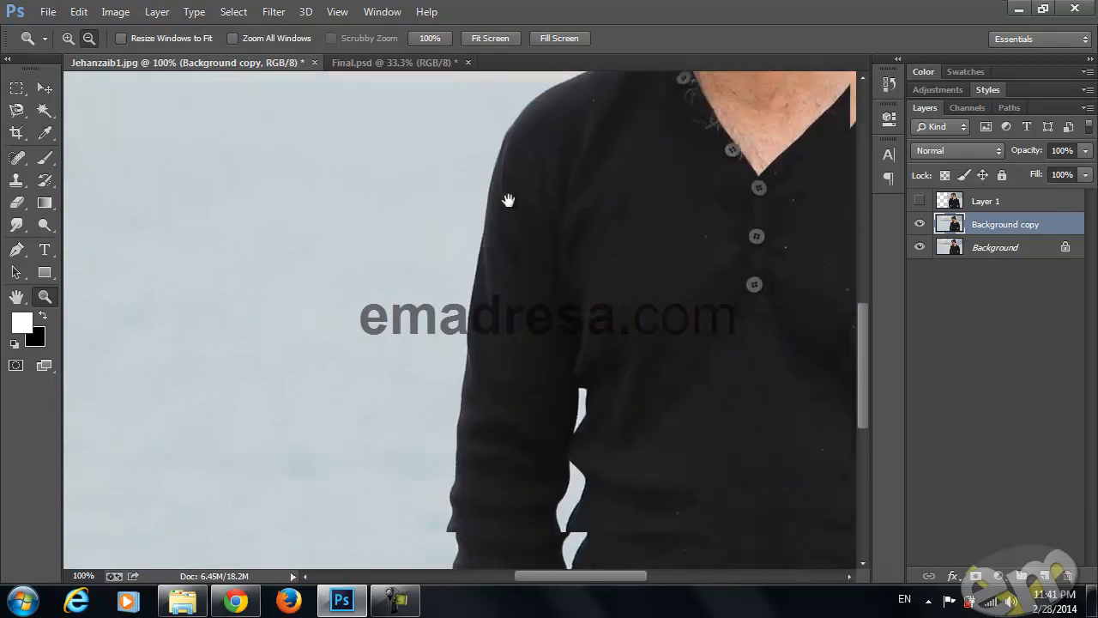
pyautogui.click(15, 180)
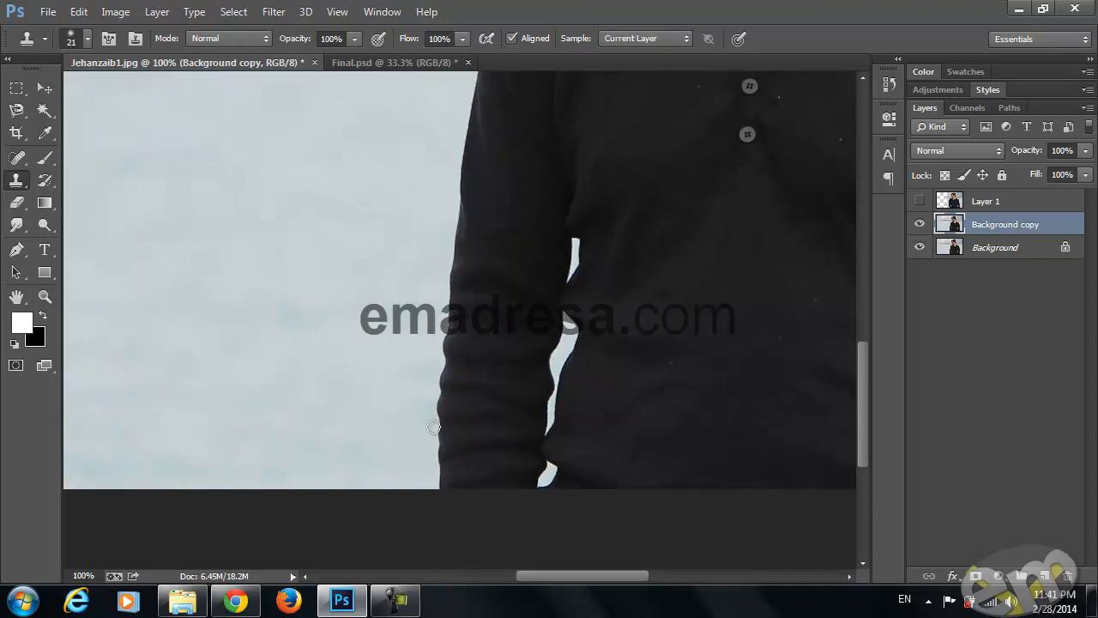
pyautogui.rightClick(328, 242)
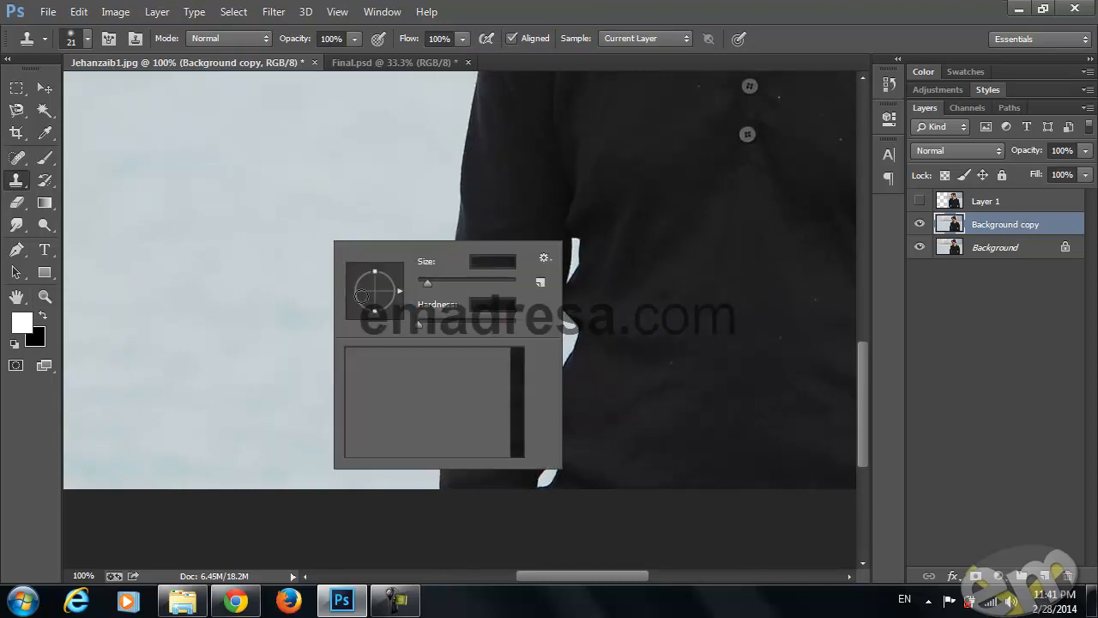
pyautogui.click(440, 366)
pyautogui.moveTo(497, 281); pyautogui.dragTo(475, 282)
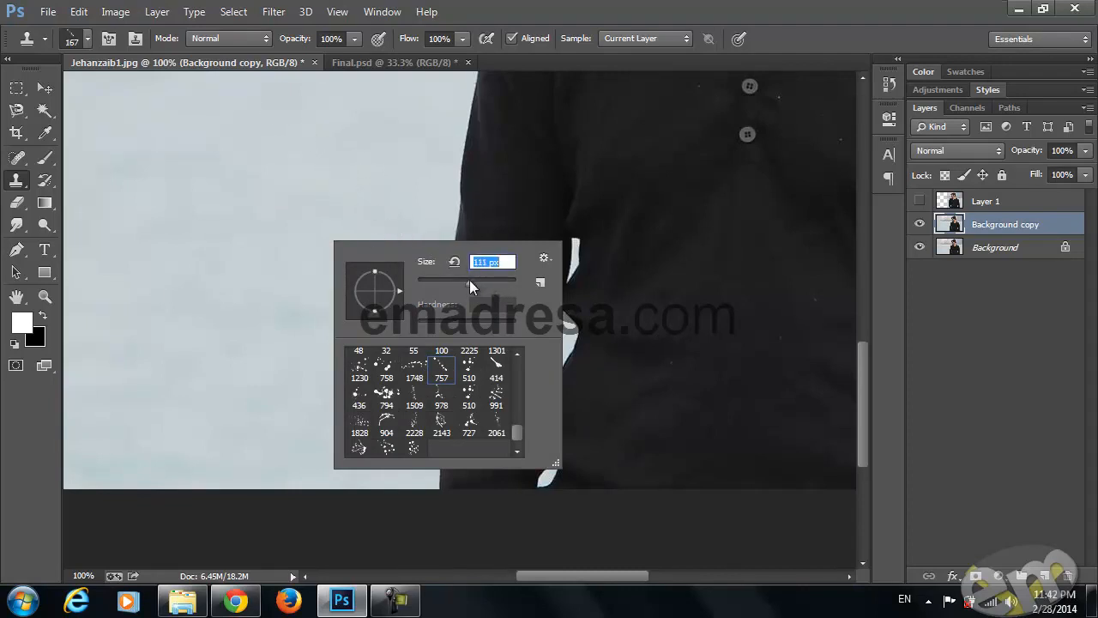
pyautogui.moveTo(395, 289); pyautogui.dragTo(388, 249)
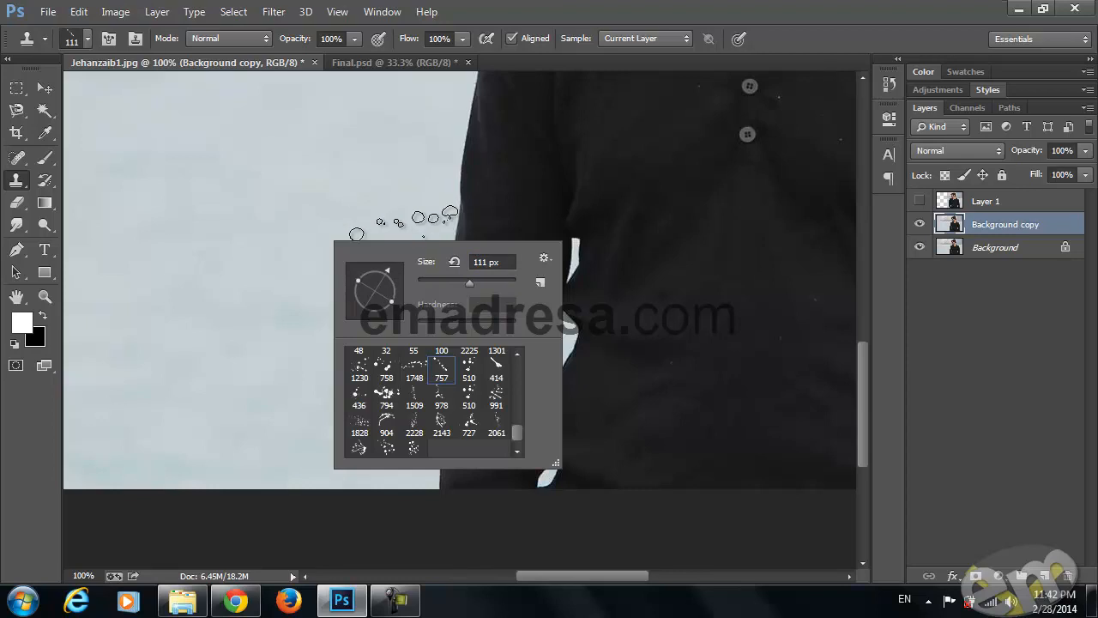
pyautogui.moveTo(398, 302)
pyautogui.mouseDown()
pyautogui.moveTo(392, 279)
pyautogui.moveTo(384, 316)
pyautogui.mouseUp()
pyautogui.click(320, 137)
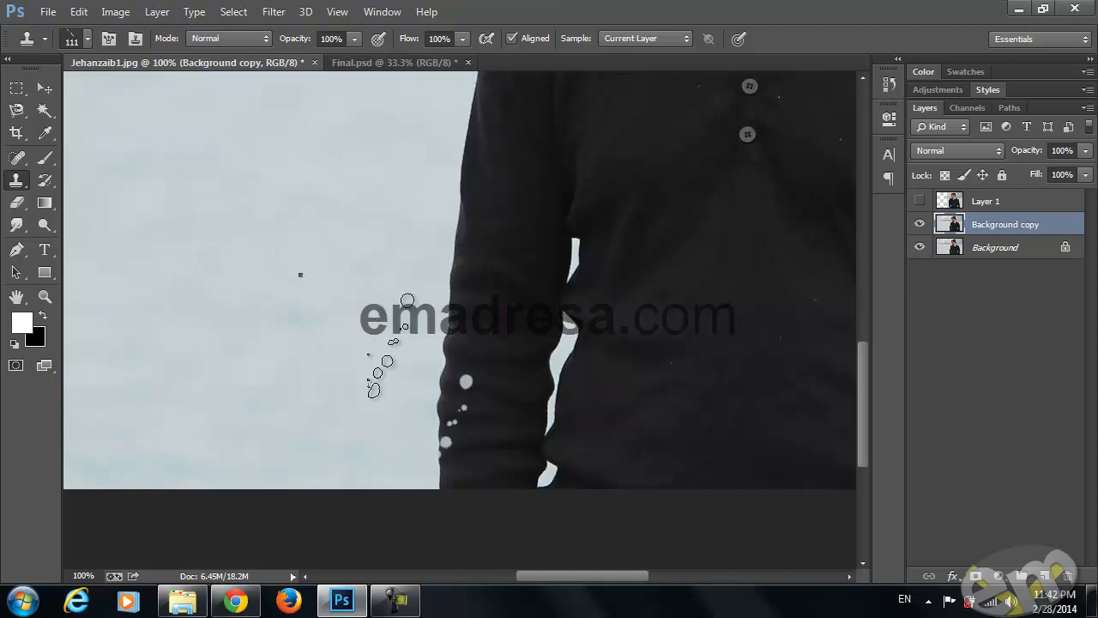
# Clone a water splatter onto the forearm's outer edge with the 904 px splatter tip set to 177 px and slightly rotated
pyautogui.rightClick(401, 423)
pyautogui.click(347, 453)
pyautogui.moveTo(449, 317)
pyautogui.mouseDown()
pyautogui.moveTo(440, 315)
pyautogui.moveTo(451, 316)
pyautogui.mouseUp()
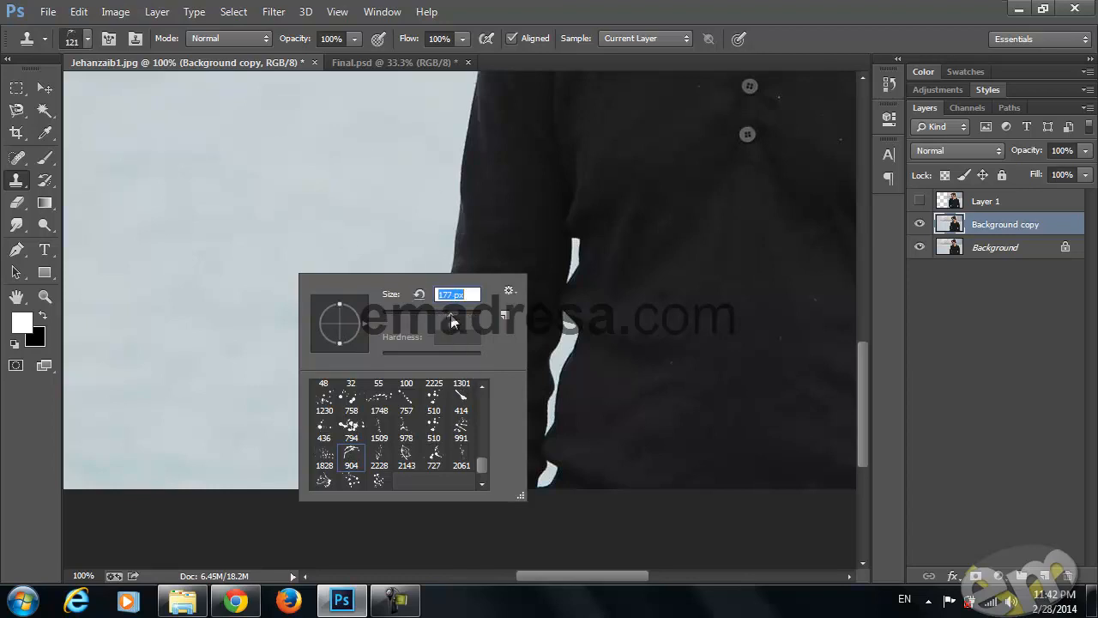
pyautogui.moveTo(351, 316); pyautogui.dragTo(349, 306)
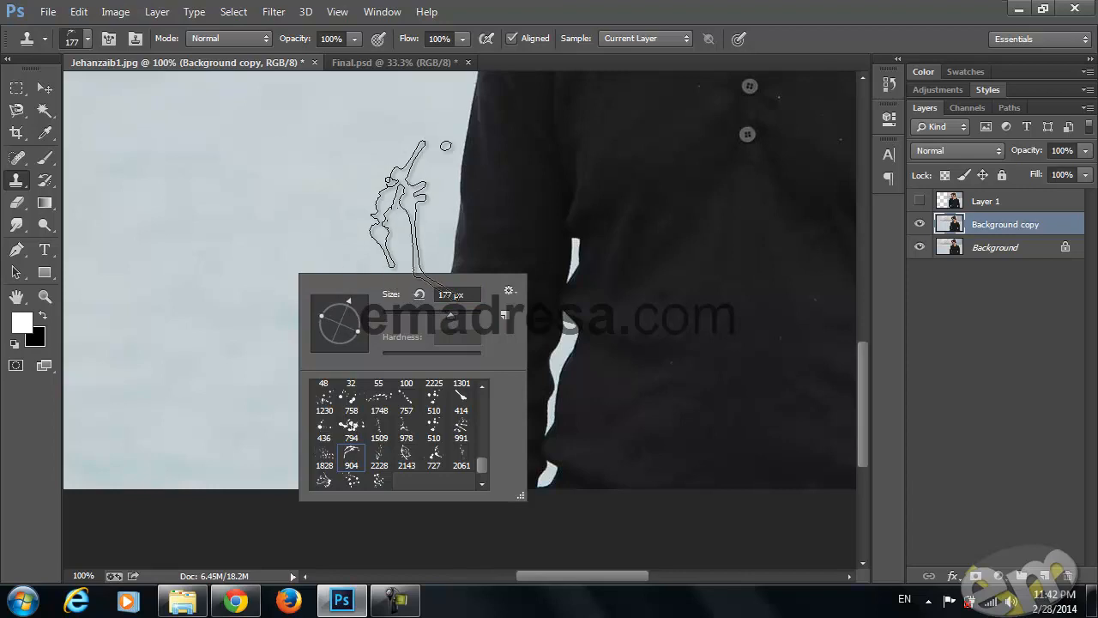
pyautogui.click(277, 63)
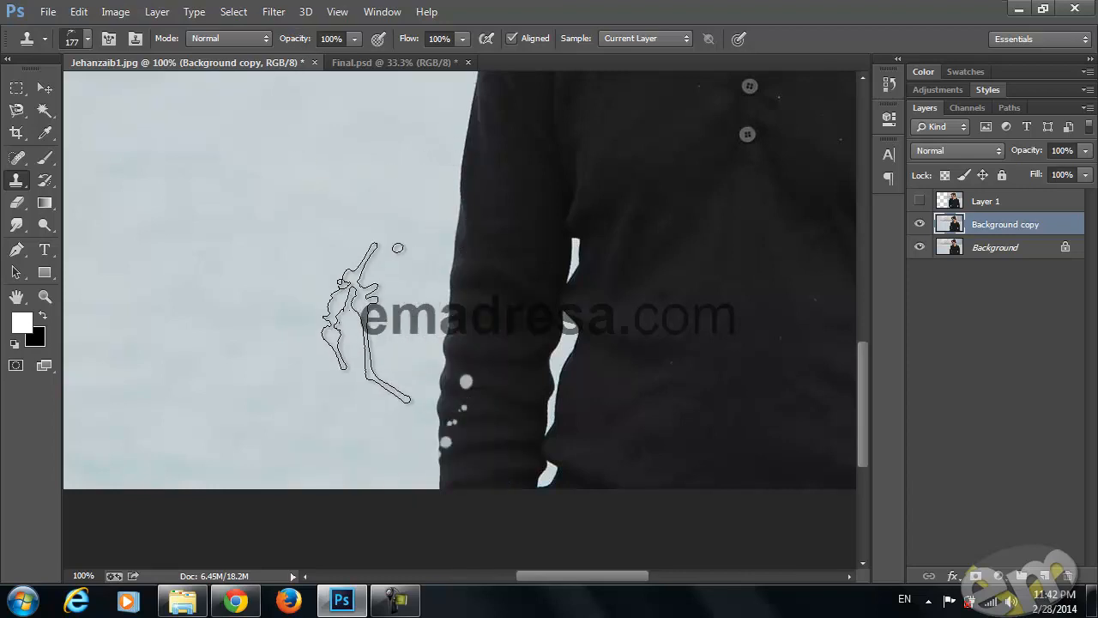
pyautogui.keyDown('alt'); pyautogui.click(394, 319); pyautogui.keyUp('alt')
pyautogui.click(451, 360)
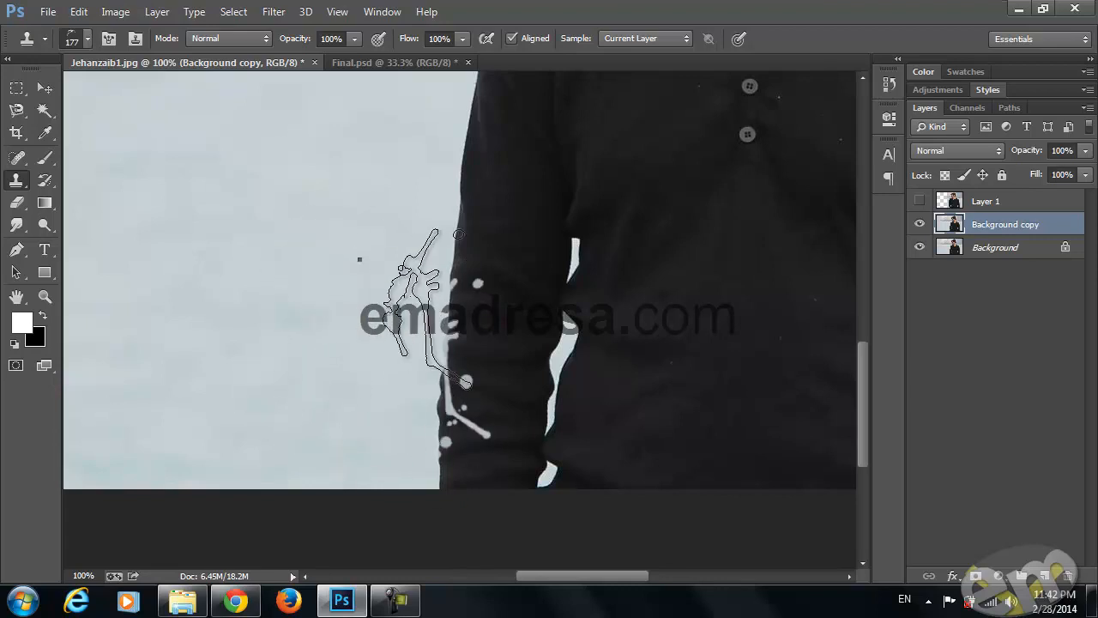
# Reduce the splatter tip to 114 px, rotate it to lie nearly horizontal, and clone another water splatter higher on the forearm
pyautogui.rightClick(399, 296)
pyautogui.moveTo(499, 311); pyautogui.dragTo(484, 310)
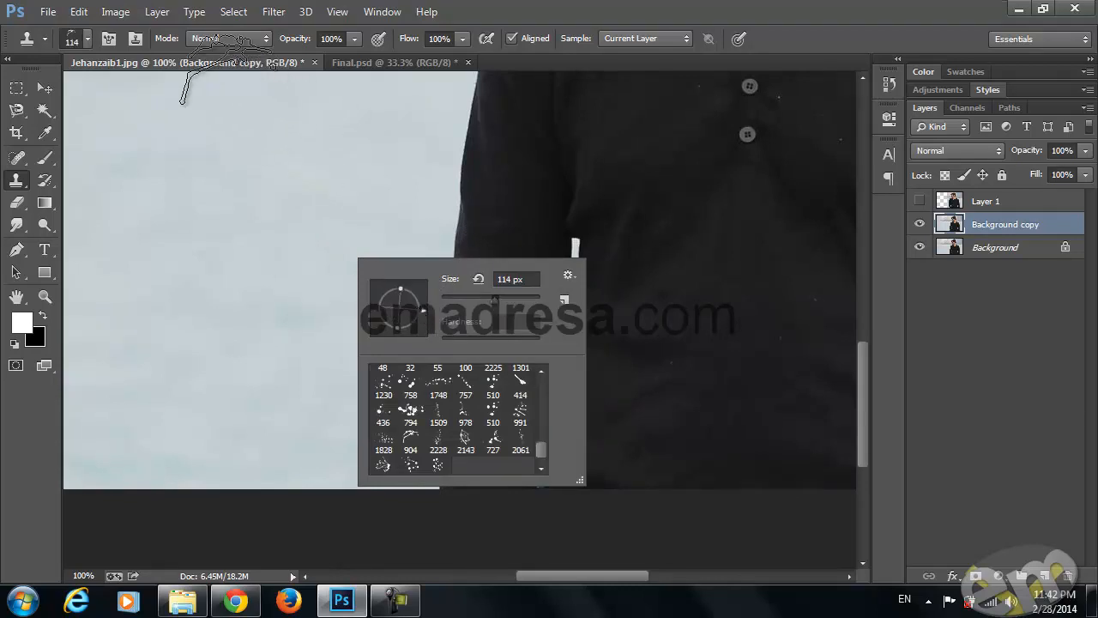
pyautogui.click(225, 67)
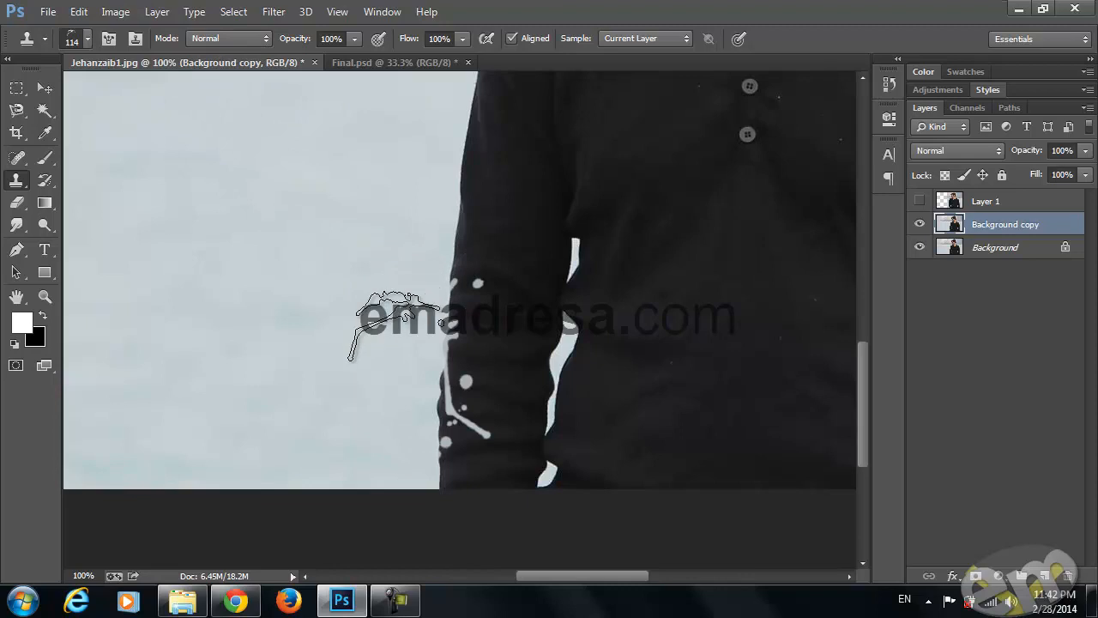
pyautogui.keyDown('alt'); pyautogui.click(391, 326); pyautogui.keyUp('alt')
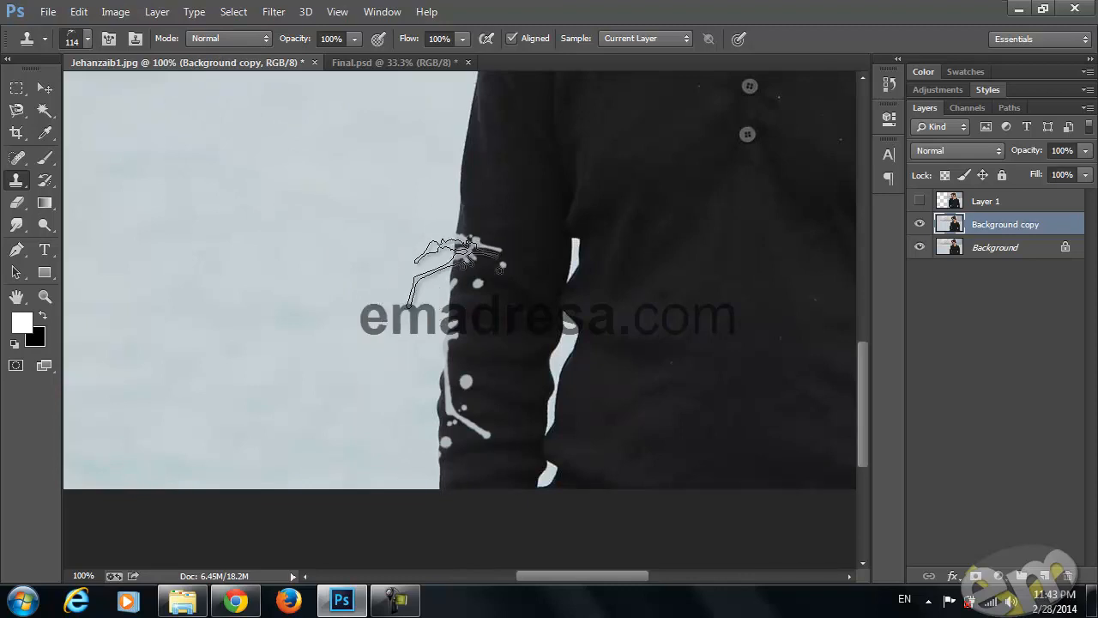
pyautogui.click(453, 278)
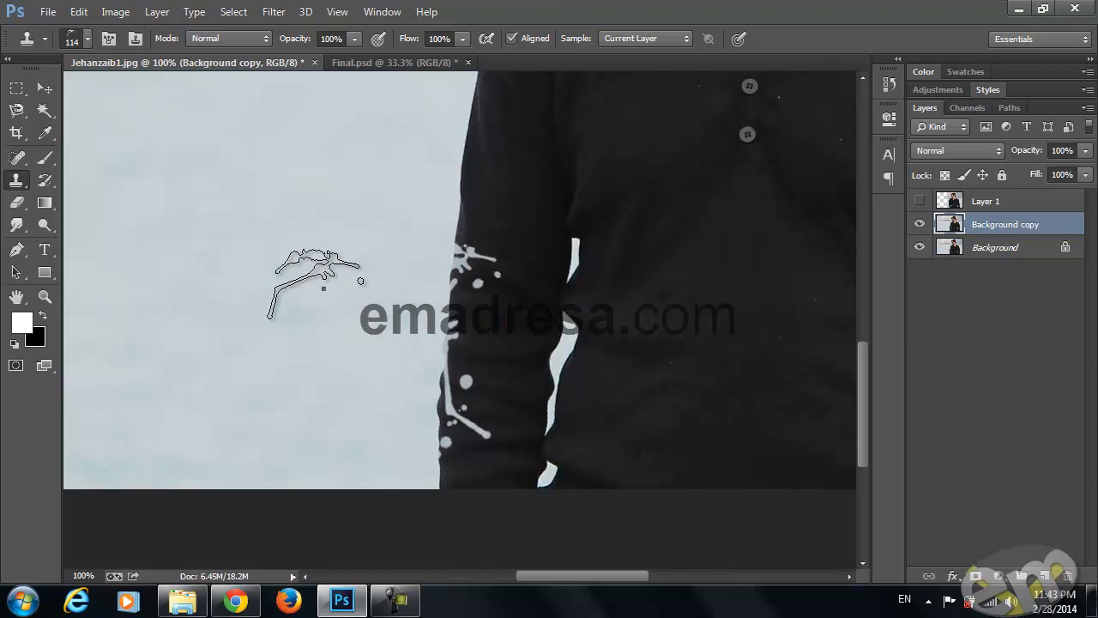
# Clone a water splatter onto the sleeve above the earlier ones with the 2143 px splatter tip reduced to 170 px
pyautogui.rightClick(412, 382)
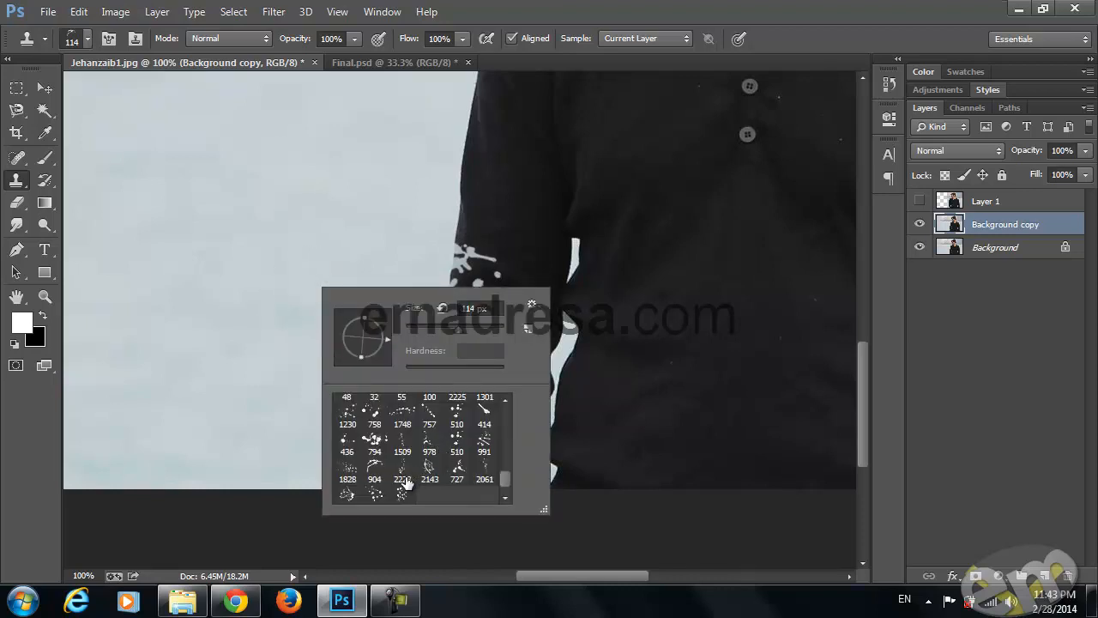
pyautogui.click(428, 467)
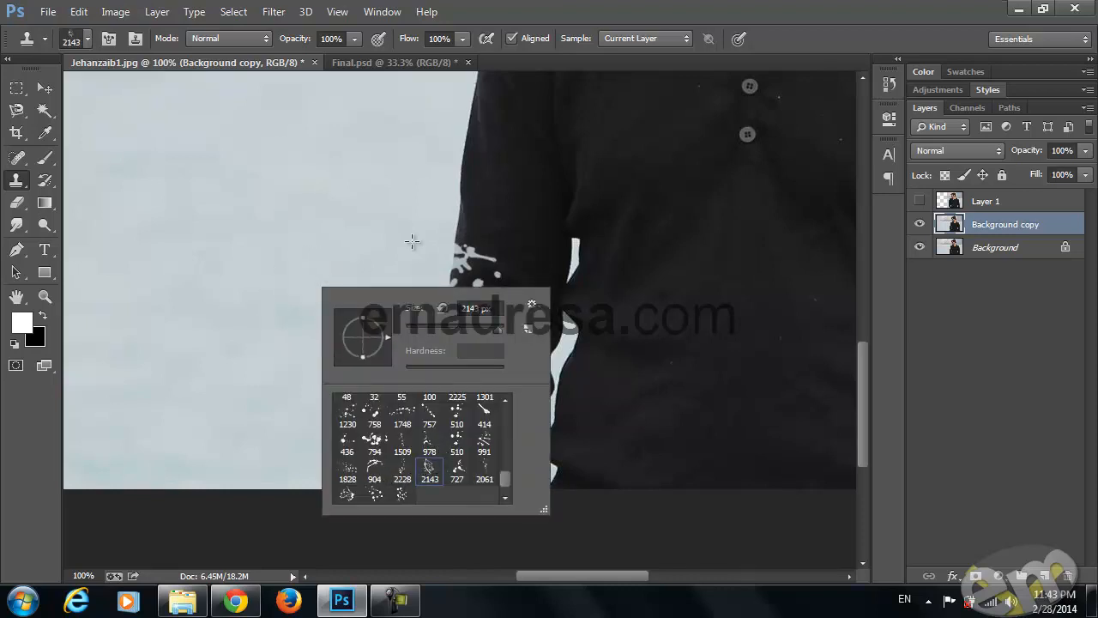
pyautogui.click(1008, 516)
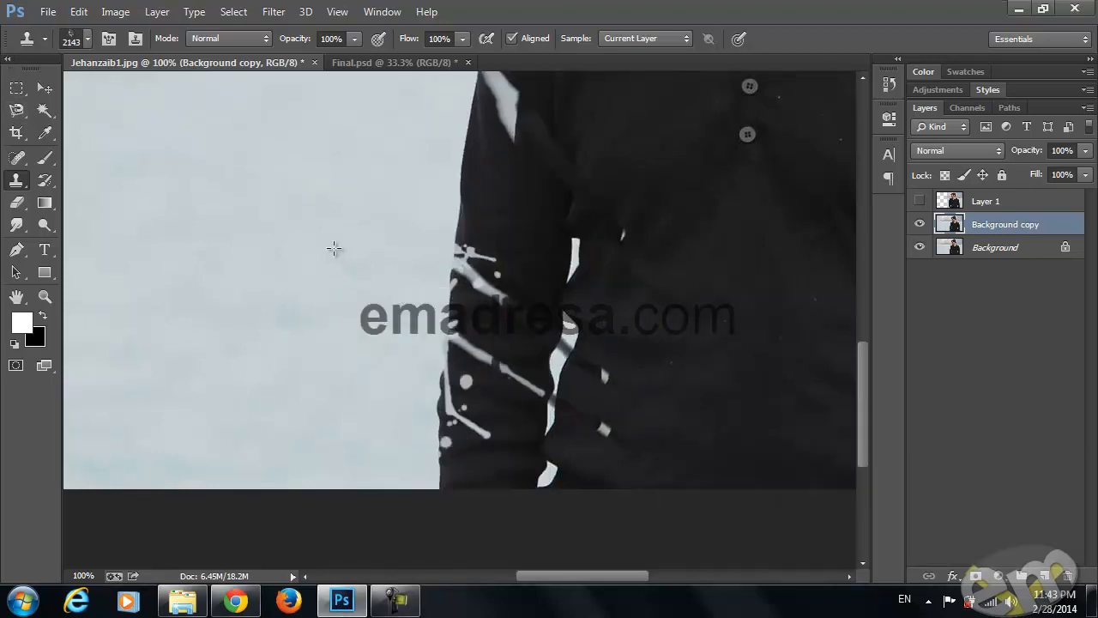
pyautogui.rightClick(341, 246)
pyautogui.click(491, 289)
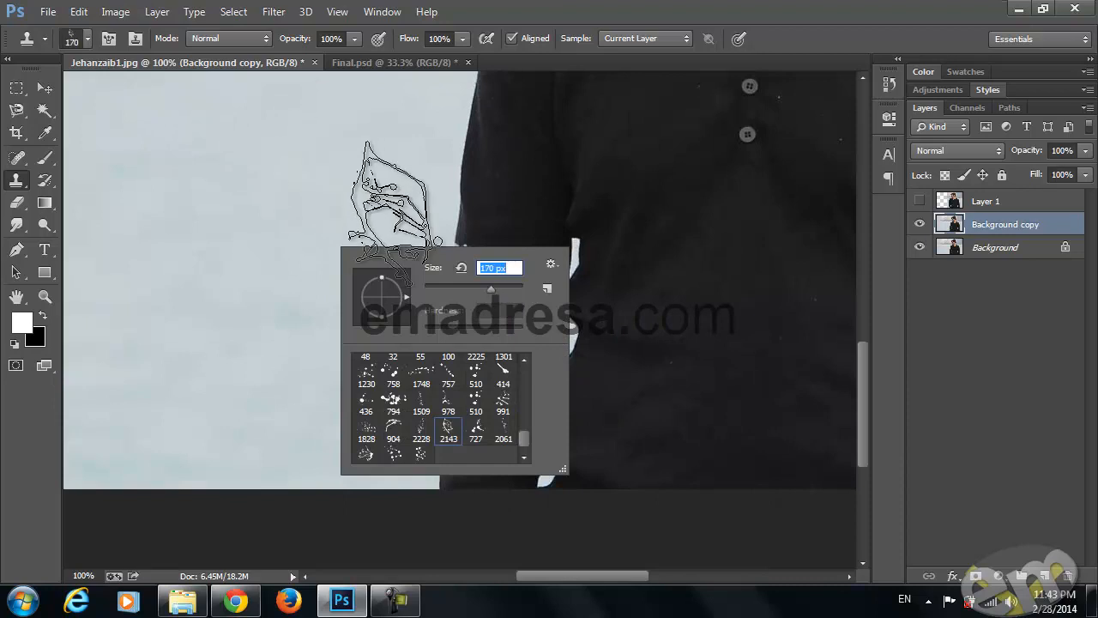
pyautogui.click(251, 59)
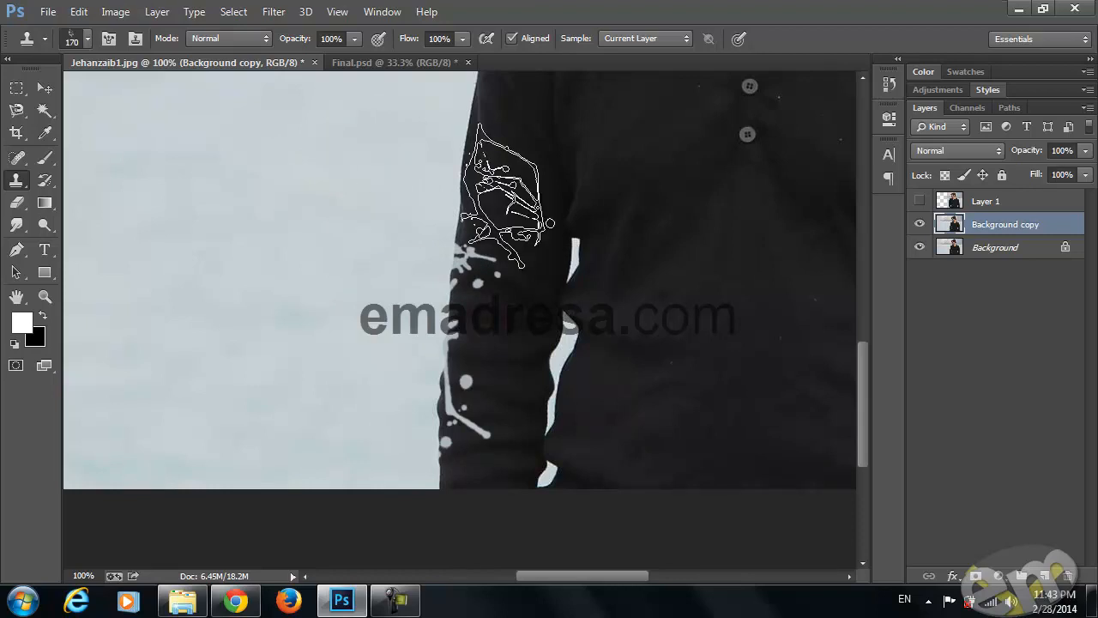
pyautogui.moveTo(496, 266); pyautogui.dragTo(342, 402)
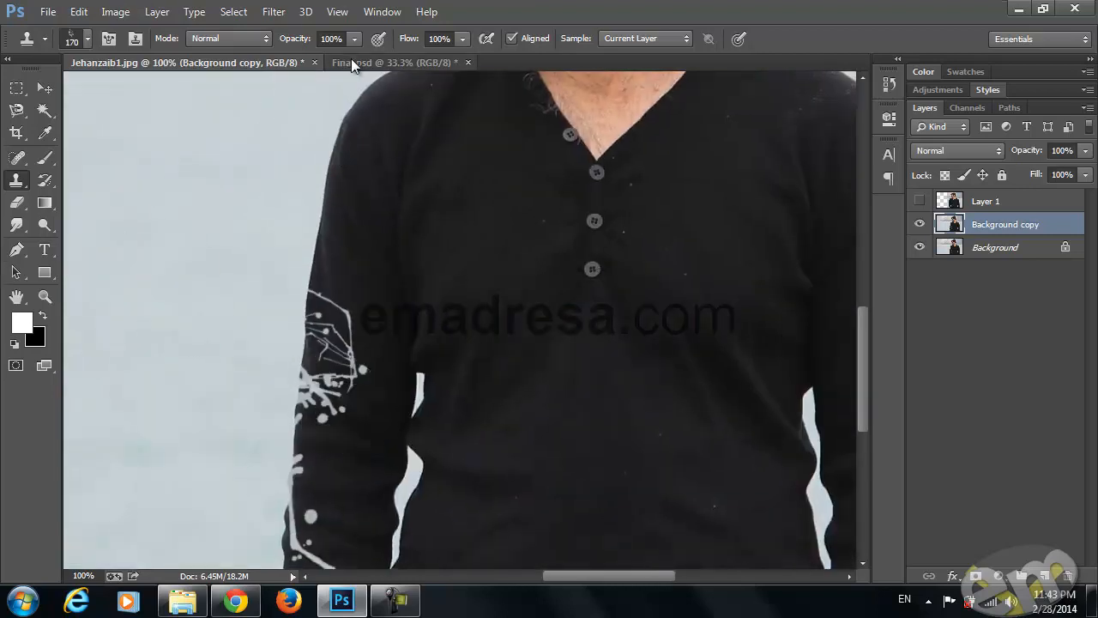
# Examine the splattered sleeve and shoulder edge in Final.psd at 100% zoom
pyautogui.click(351, 62)
pyautogui.press('z')
pyautogui.click(433, 40)
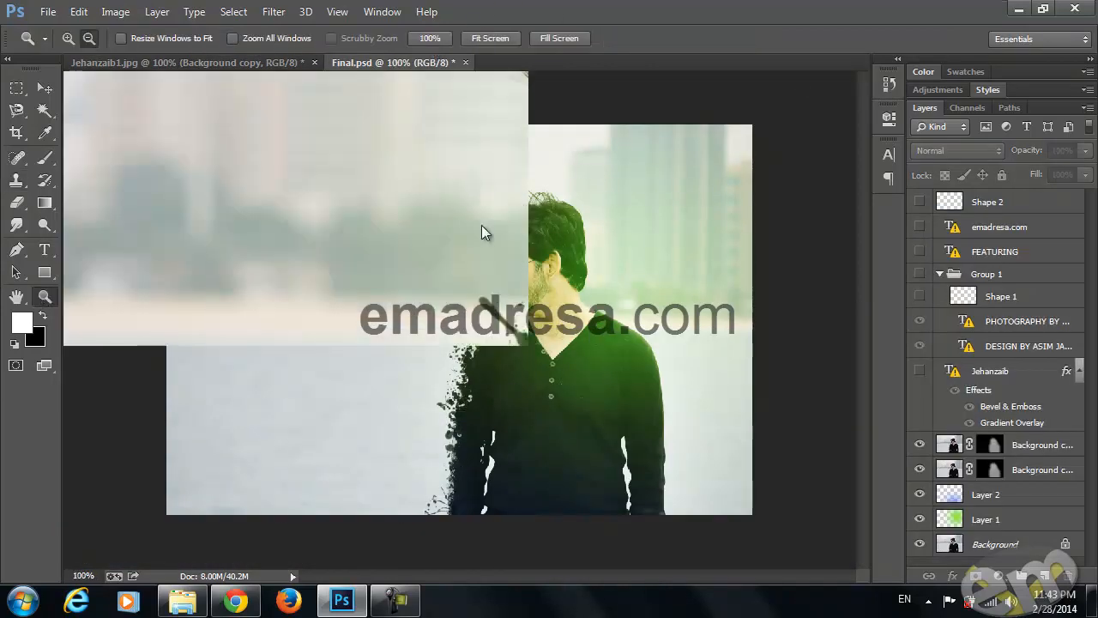
pyautogui.scroll(-10, 479, 190)
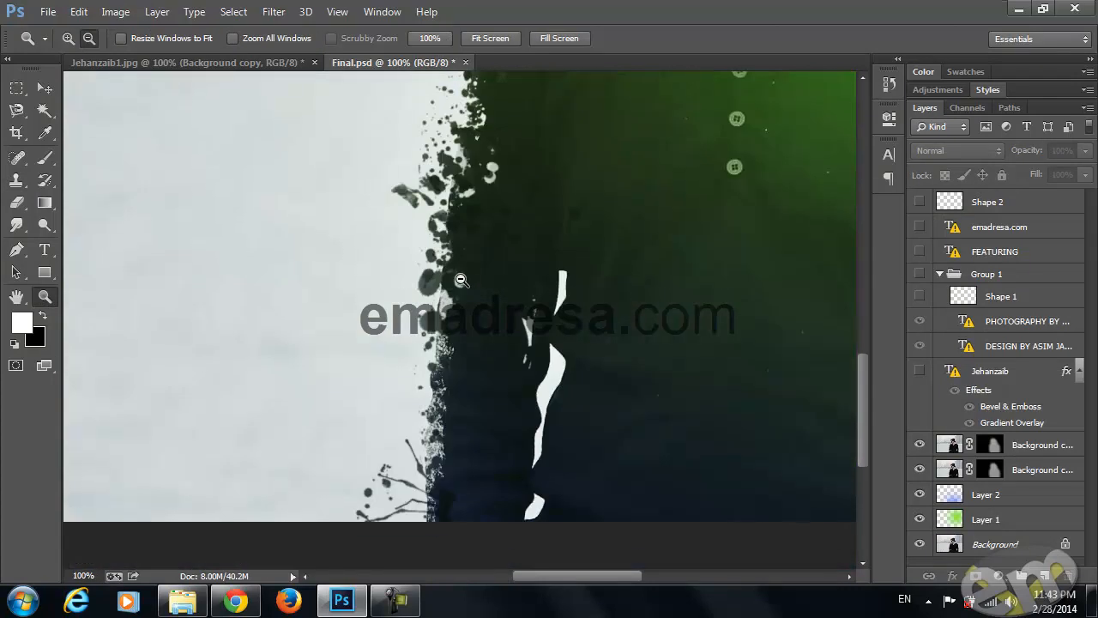
pyautogui.scroll(-3, 462, 280)
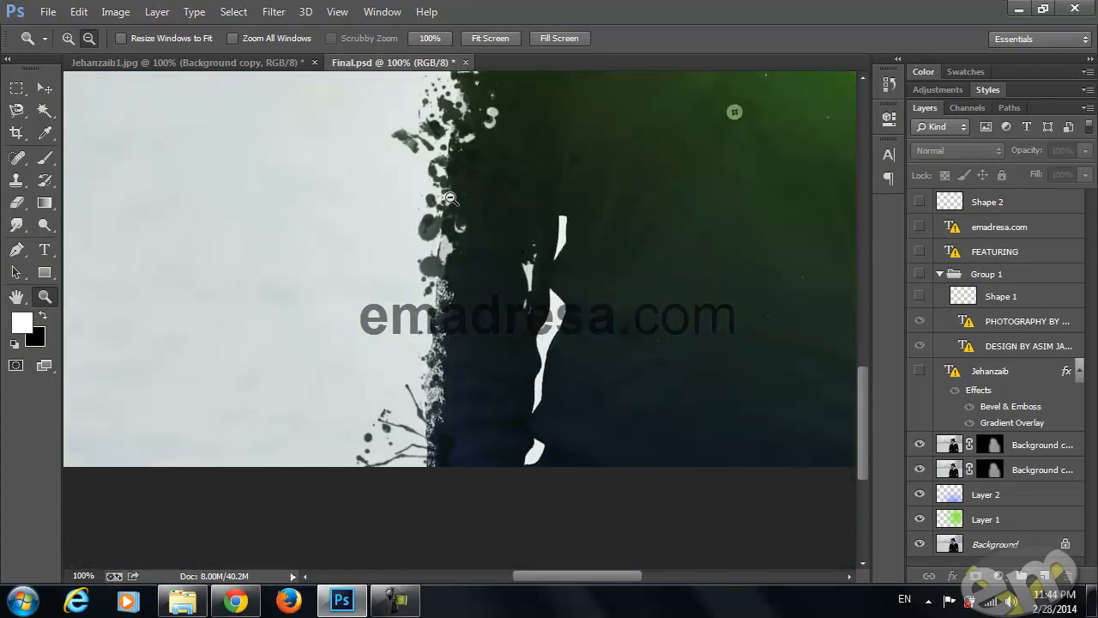
pyautogui.scroll(8, 447, 189)
pyautogui.moveTo(444, 214); pyautogui.dragTo(422, 274)
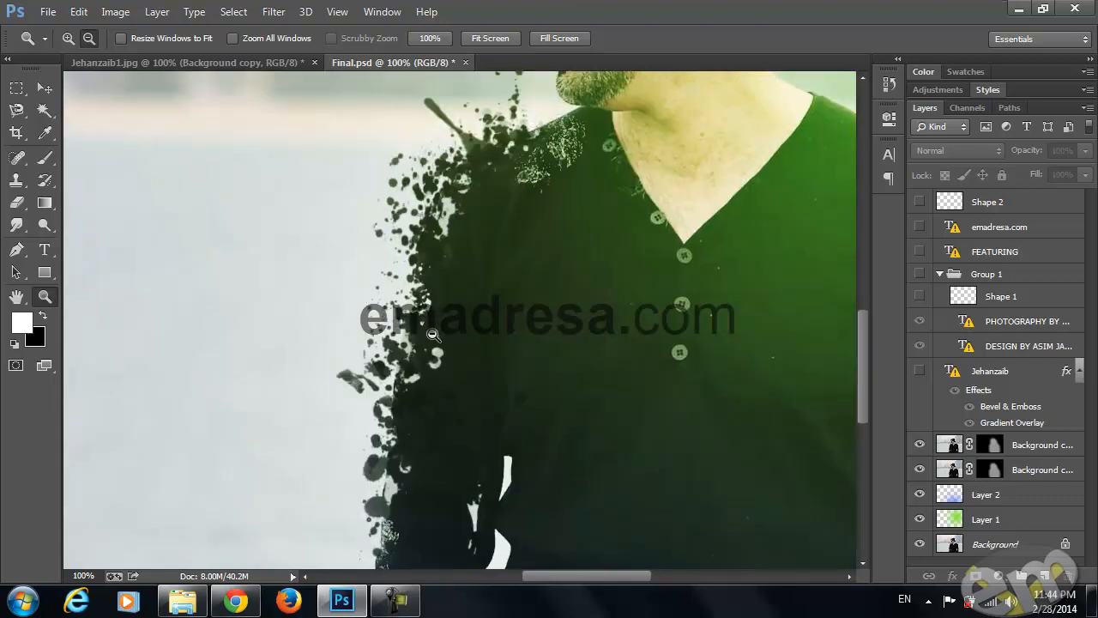
# Return to Jehanzaib1.jpg and clone a water splatter onto the top of the shoulder using the 2225 px splatter tip reduced to 170 px
pyautogui.click(215, 63)
pyautogui.scroll(3, 503, 265)
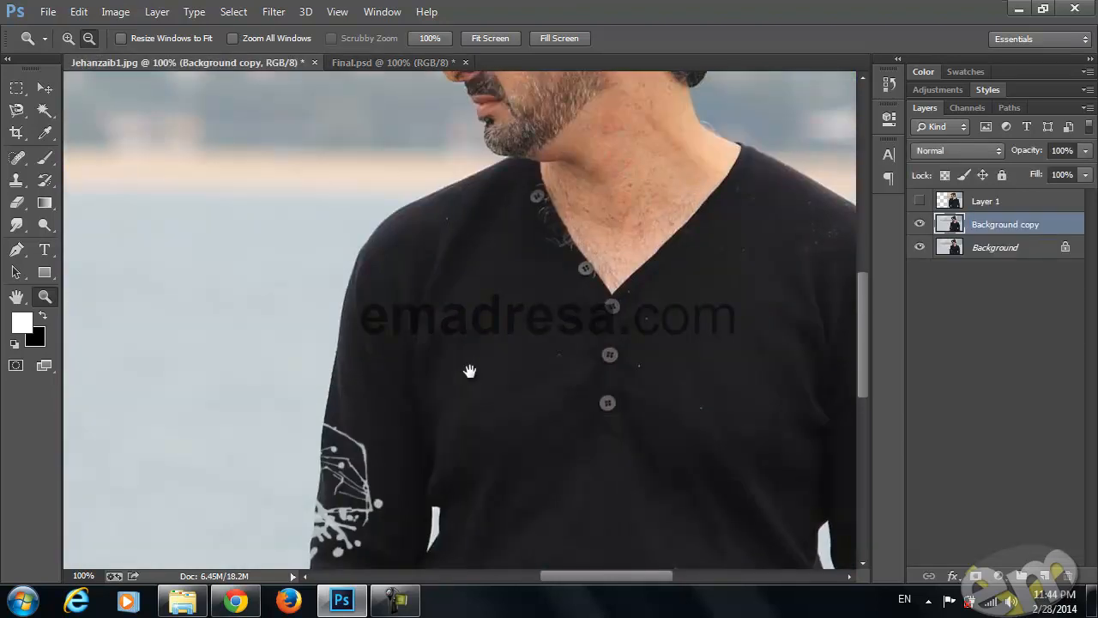
pyautogui.click(44, 157)
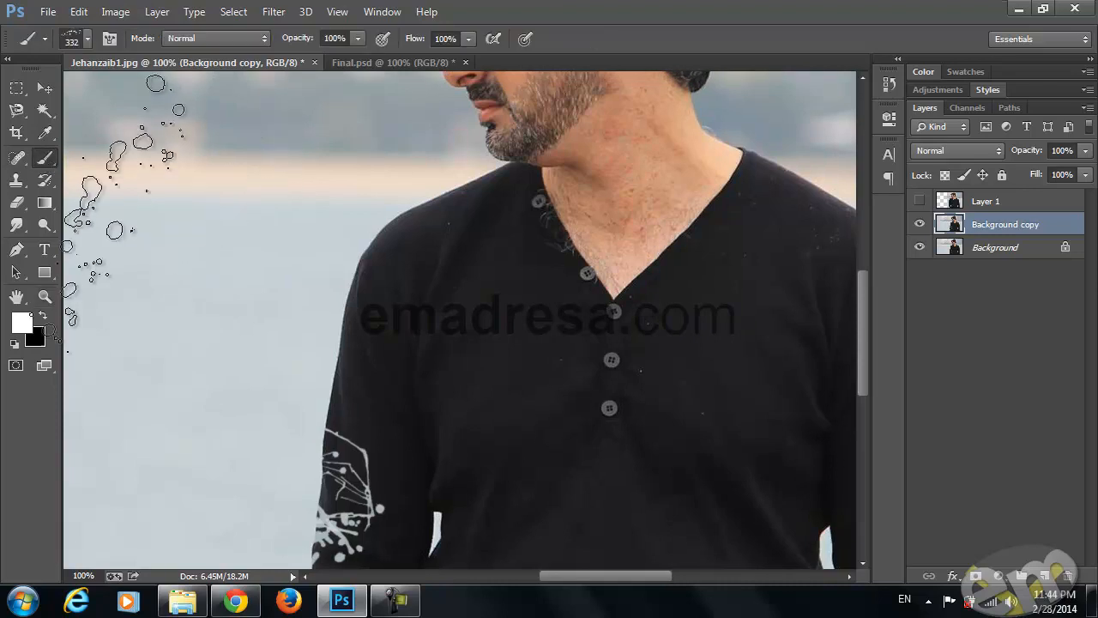
pyautogui.click(17, 202)
pyautogui.click(17, 180)
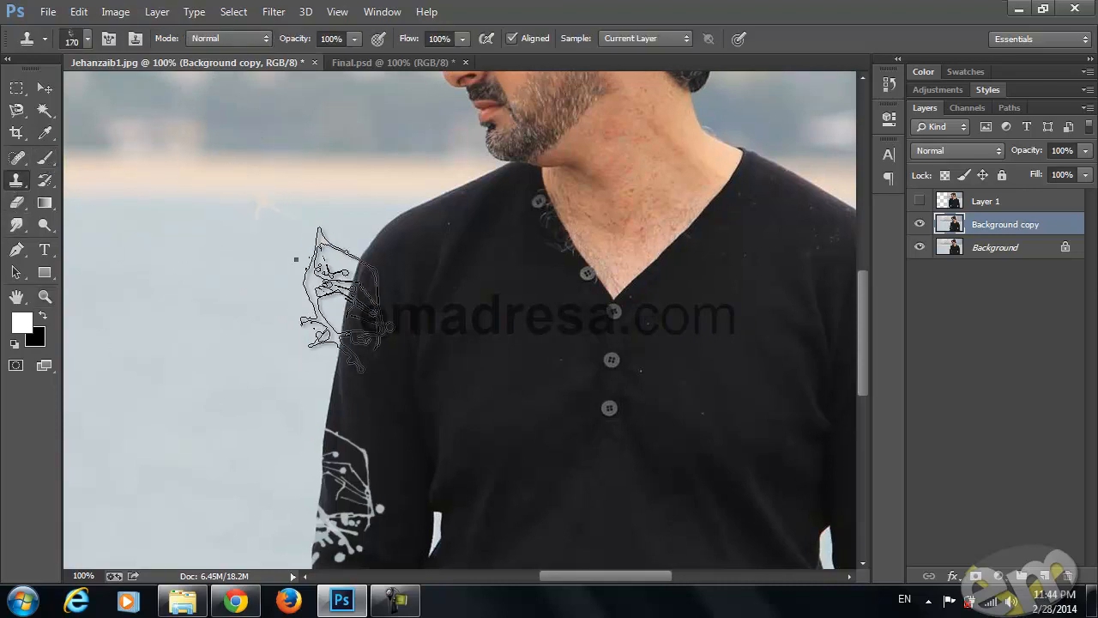
pyautogui.rightClick(407, 351)
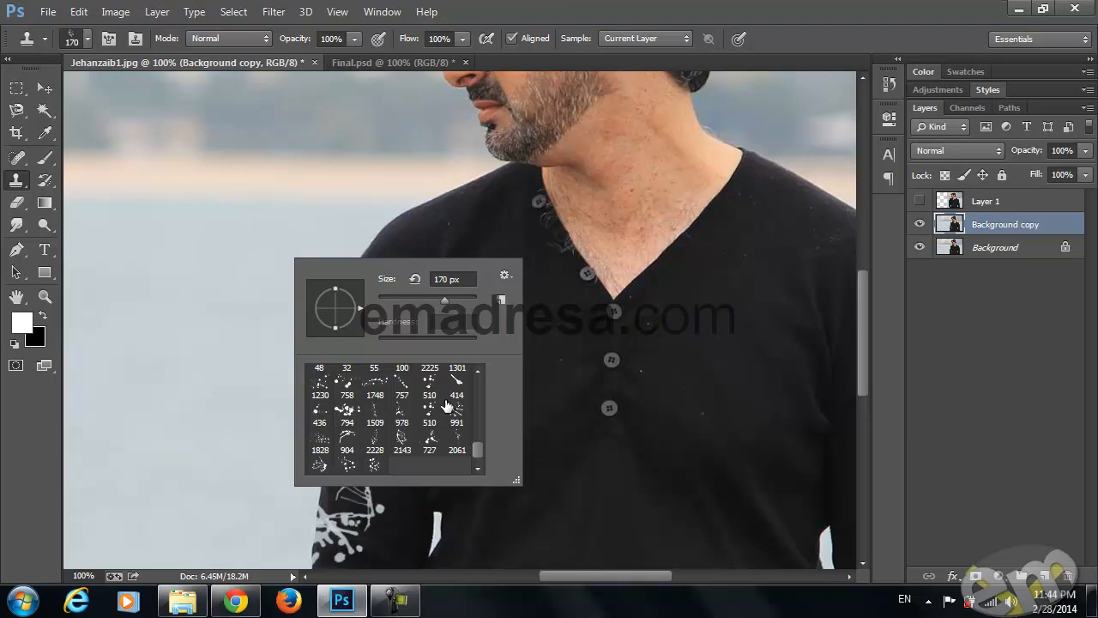
pyautogui.scroll(1, 418, 426)
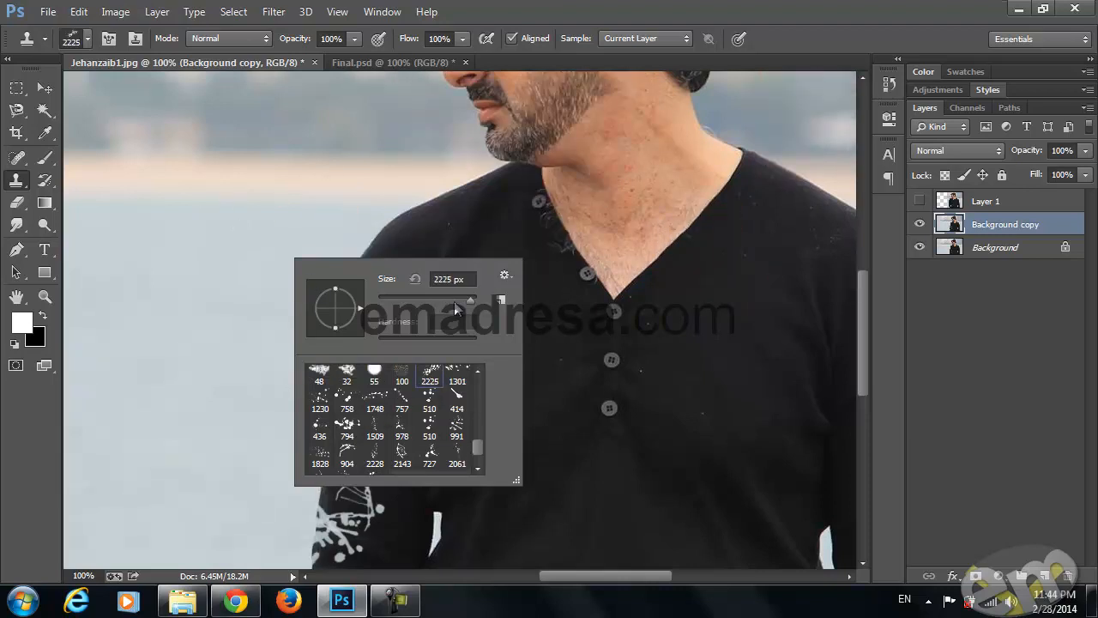
pyautogui.moveTo(438, 298); pyautogui.dragTo(445, 300)
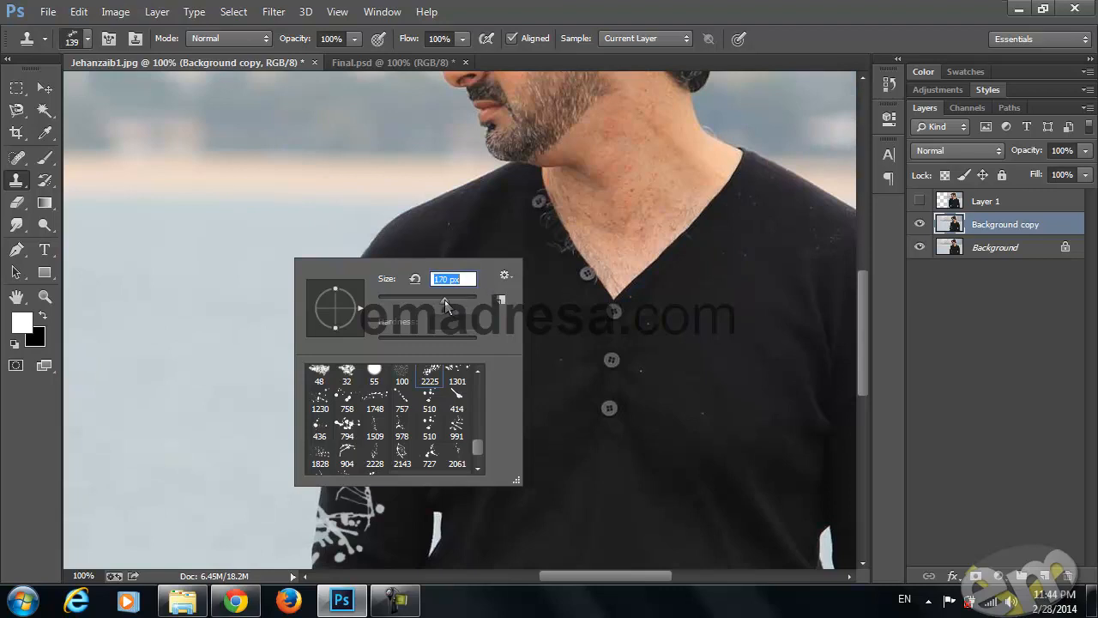
pyautogui.click(228, 62)
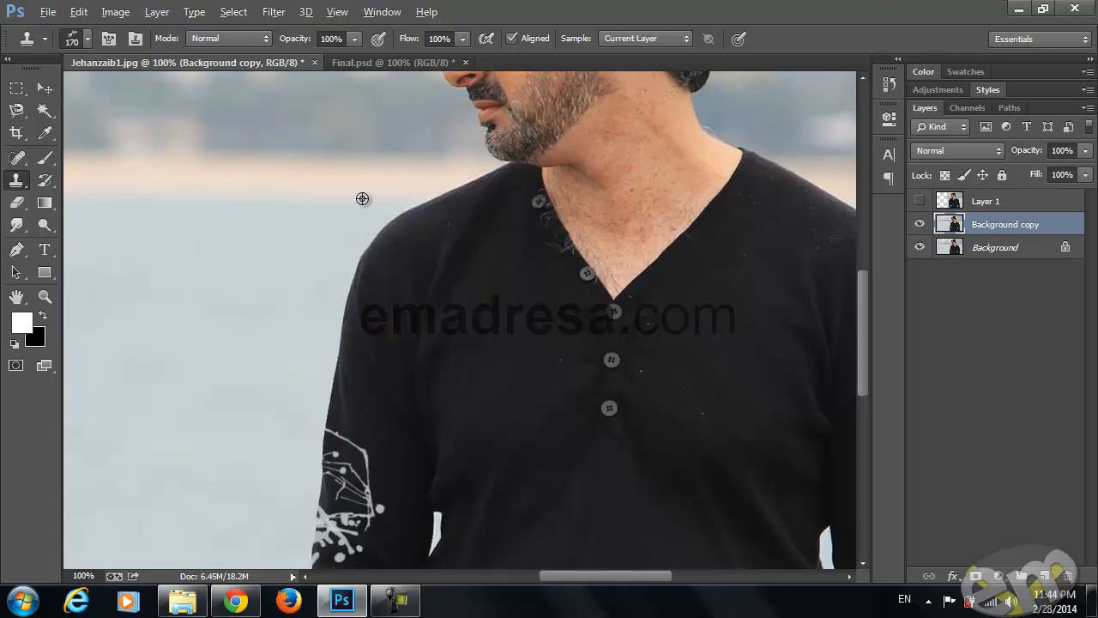
pyautogui.click(413, 211)
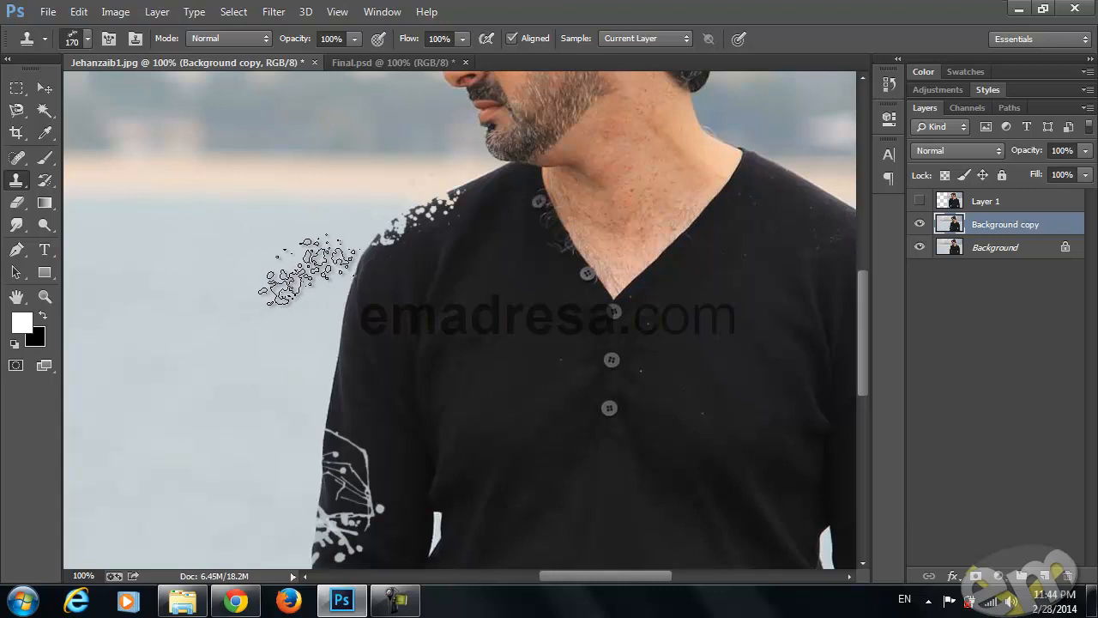
# Rotate the 170 px splatter tip steeper and clone water splatters along the shoulder's outer curve
pyautogui.rightClick(292, 296)
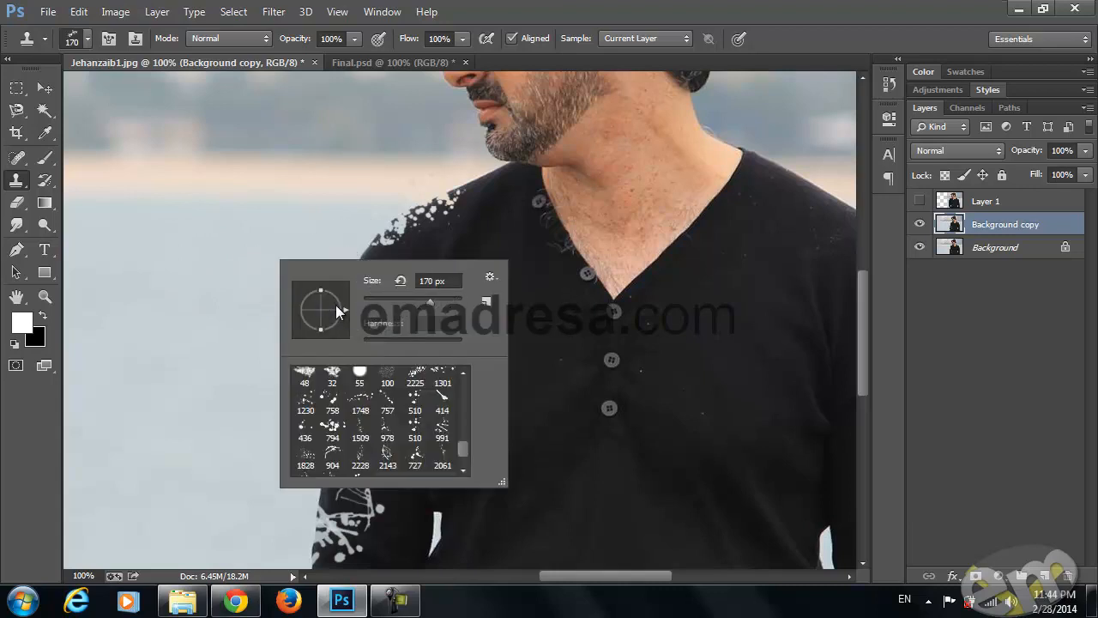
pyautogui.click(244, 60)
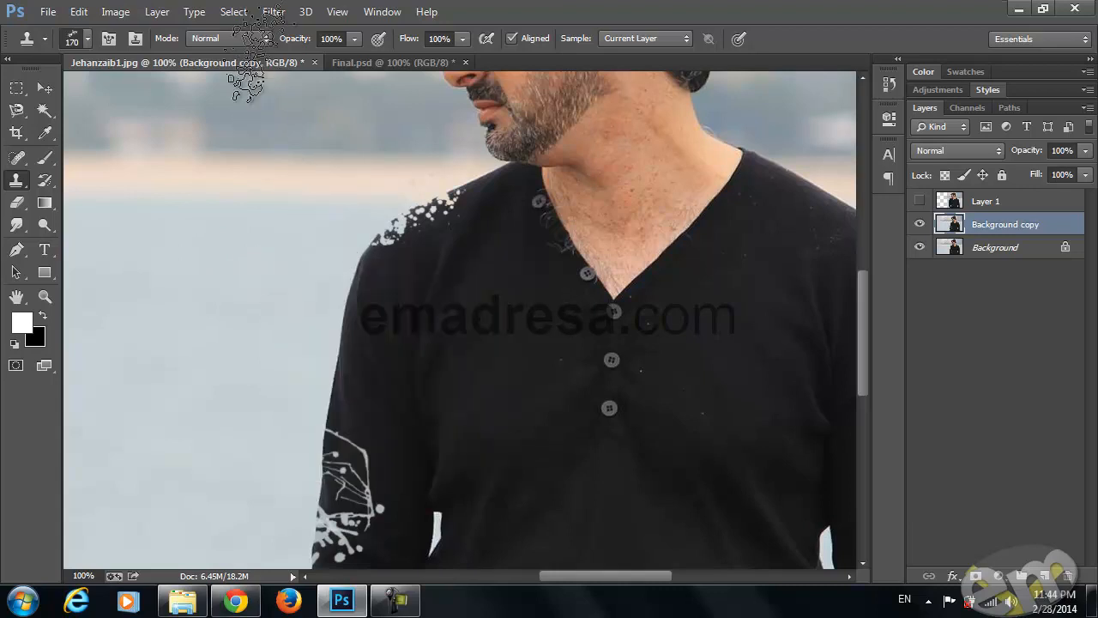
pyautogui.click(360, 256)
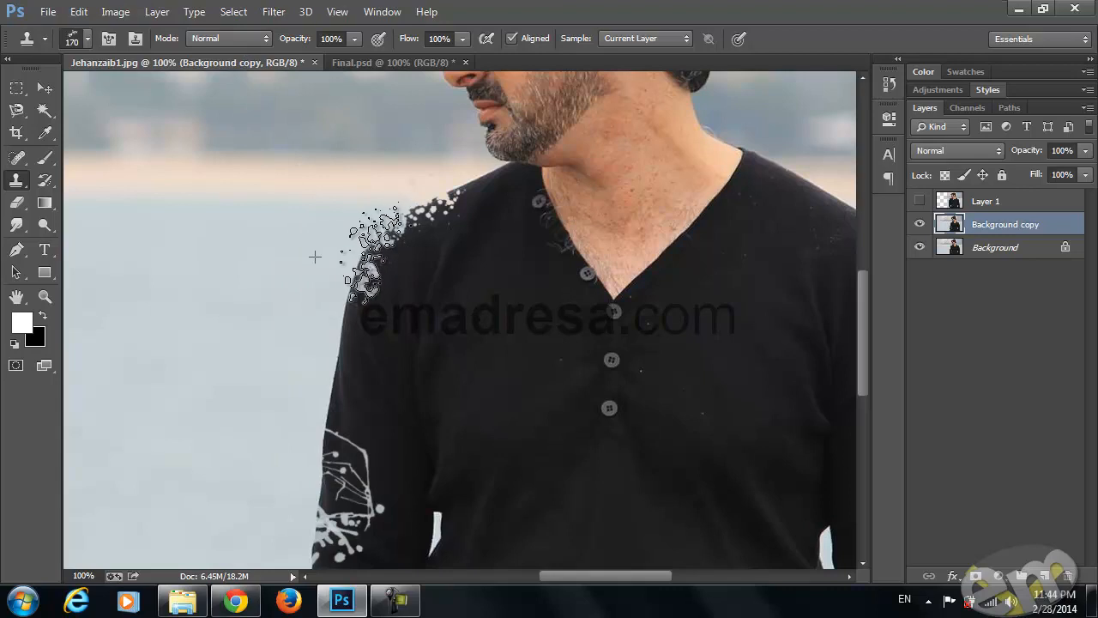
pyautogui.moveTo(374, 288); pyautogui.dragTo(381, 256)
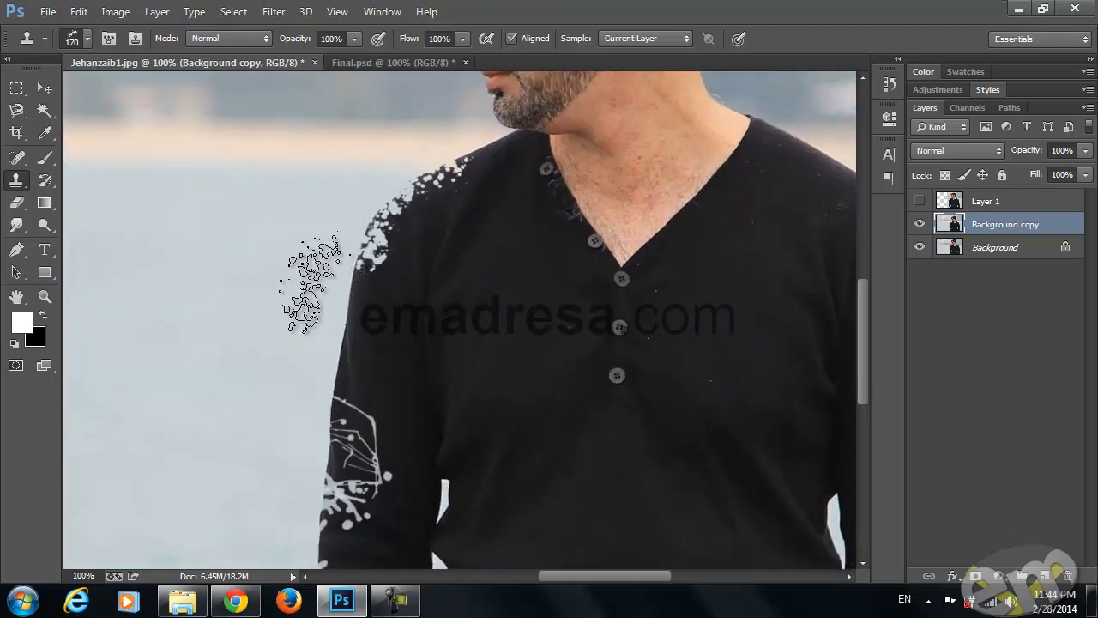
# Clone more water splatters down the sleeve's outer edge to the cuff, including with a splatter tip at 174 px
pyautogui.scroll(-5, 283, 283)
pyautogui.scroll(3, 282, 291)
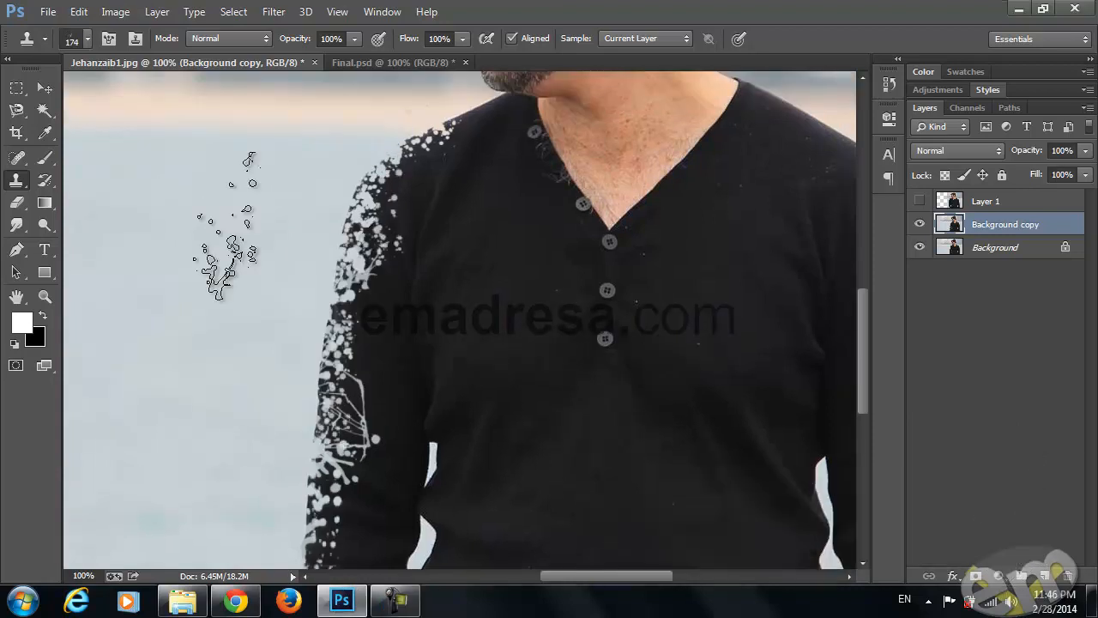
pyautogui.scroll(-1, 236, 232)
pyautogui.scroll(-3, 249, 232)
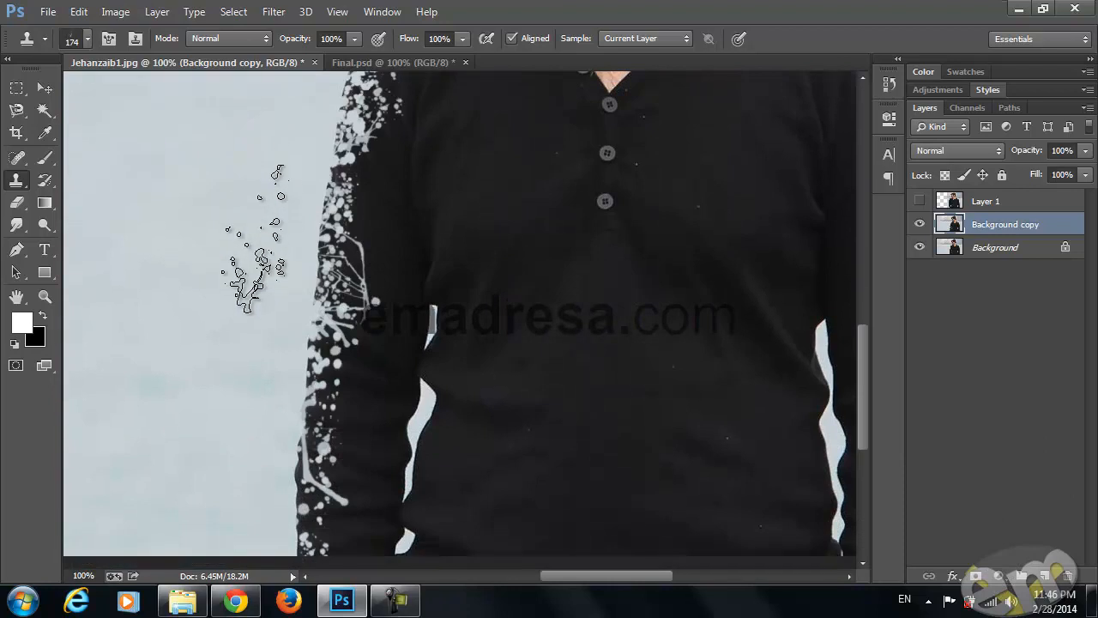
pyautogui.scroll(-1, 255, 236)
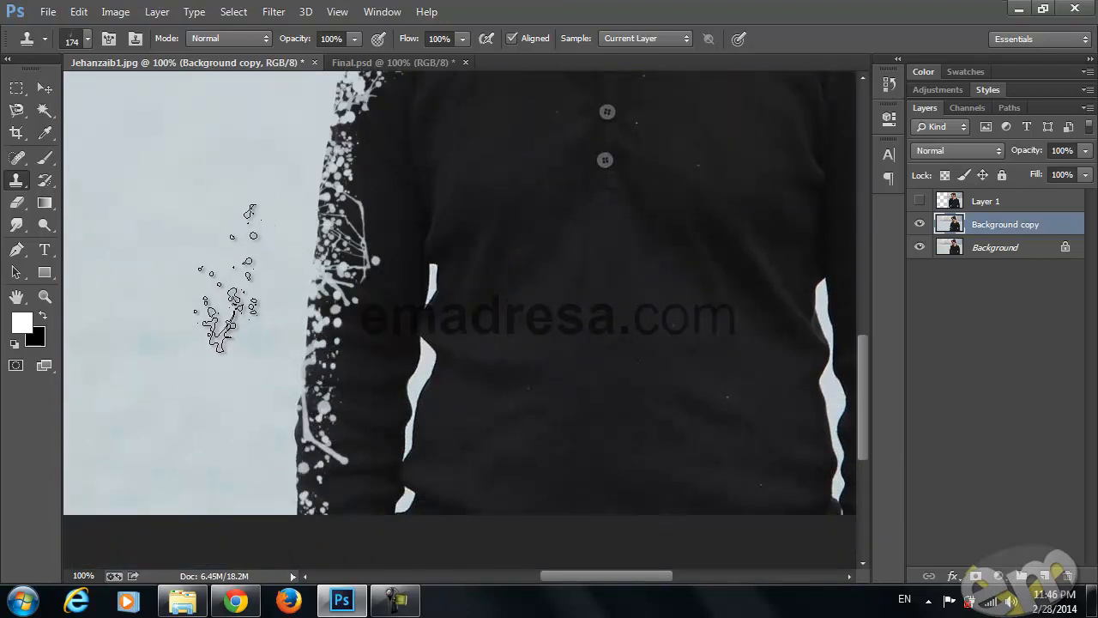
pyautogui.scroll(4, 330, 360)
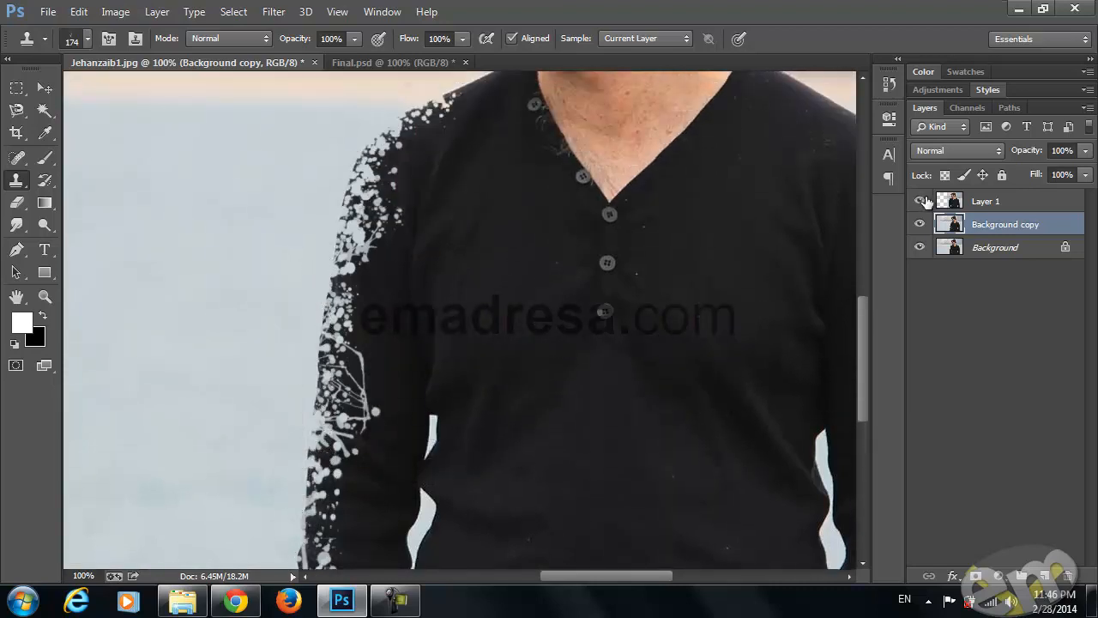
# Show Layer 1, add a layer mask to it and invert the mask to black
pyautogui.click(922, 201)
pyautogui.click(1001, 203)
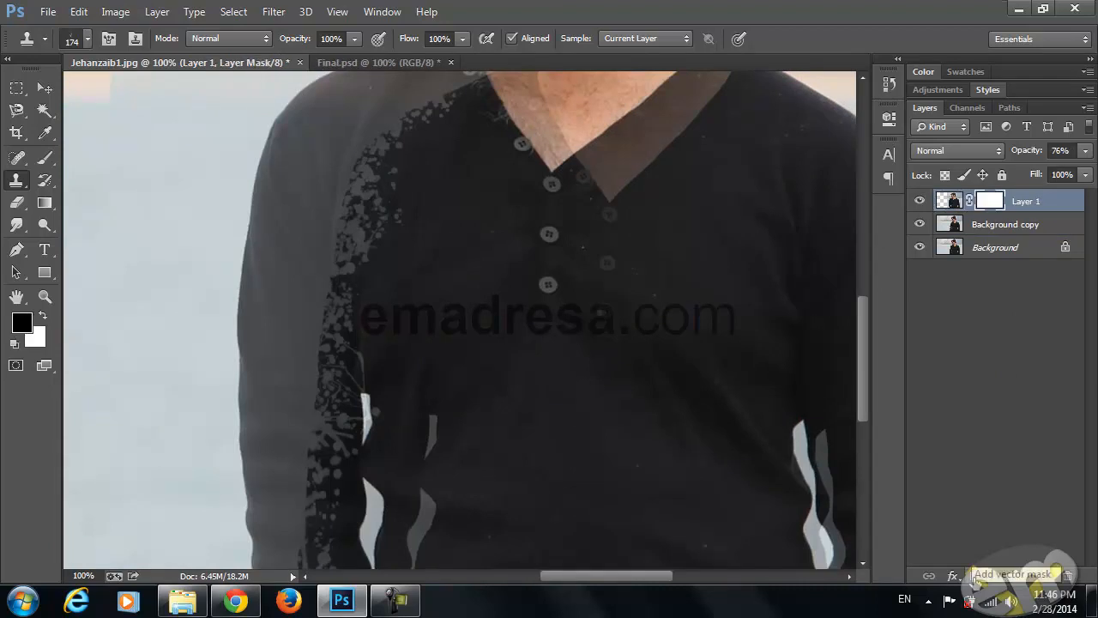
pyautogui.hotkey('ctrl', 'i')
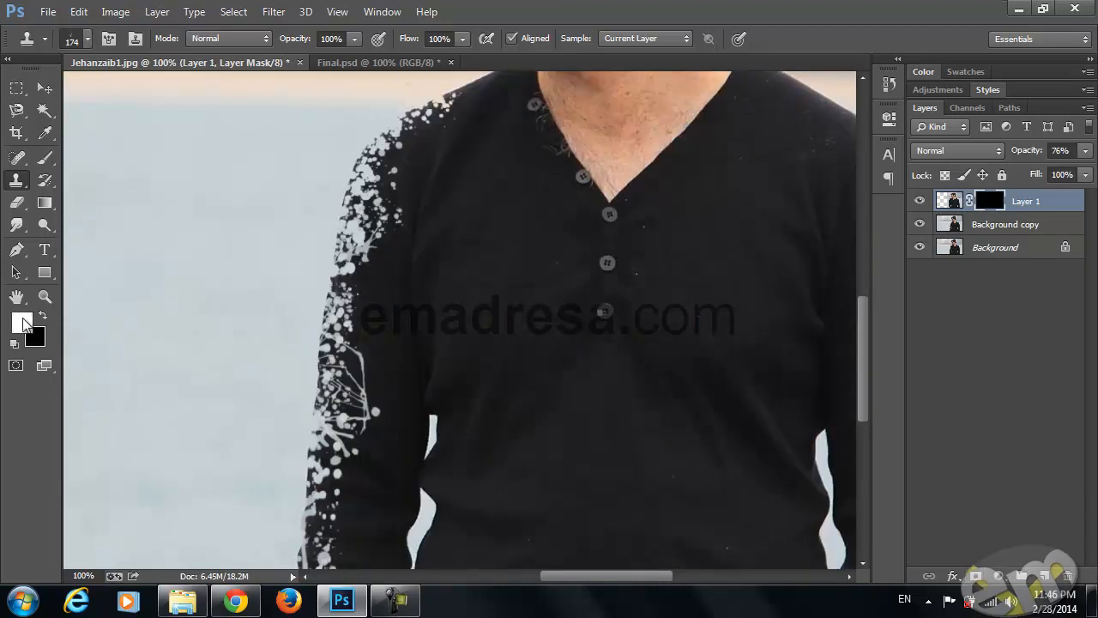
# Paint white splatter on the Layer 1 mask at the shoulder's outer edge with the Brush's current splatter tip reduced to 177 px
pyautogui.click(46, 163)
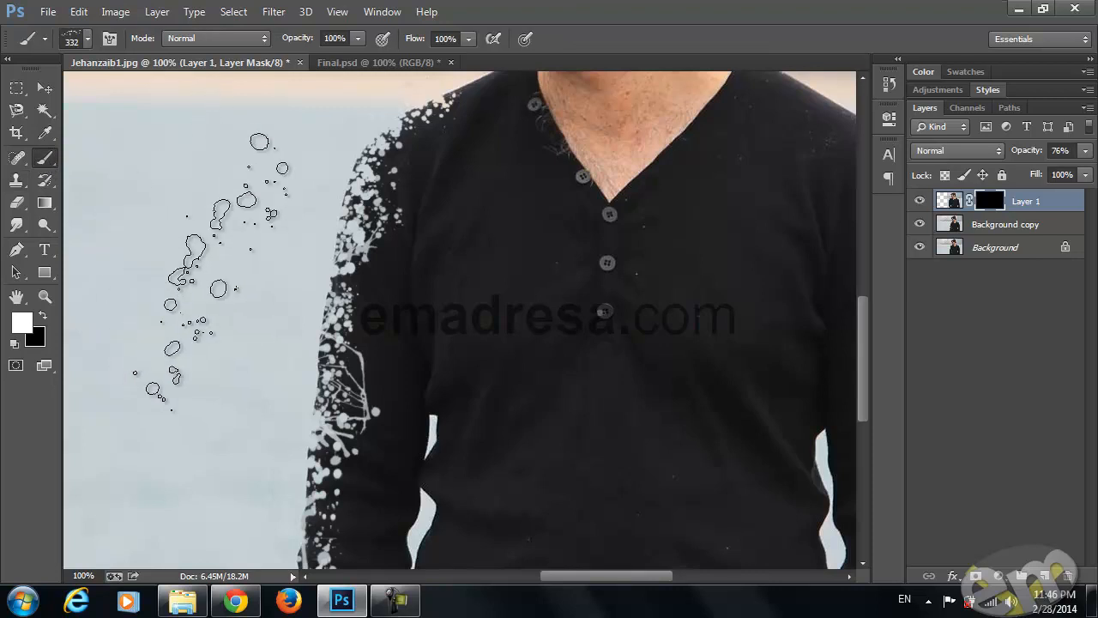
pyautogui.rightClick(295, 262)
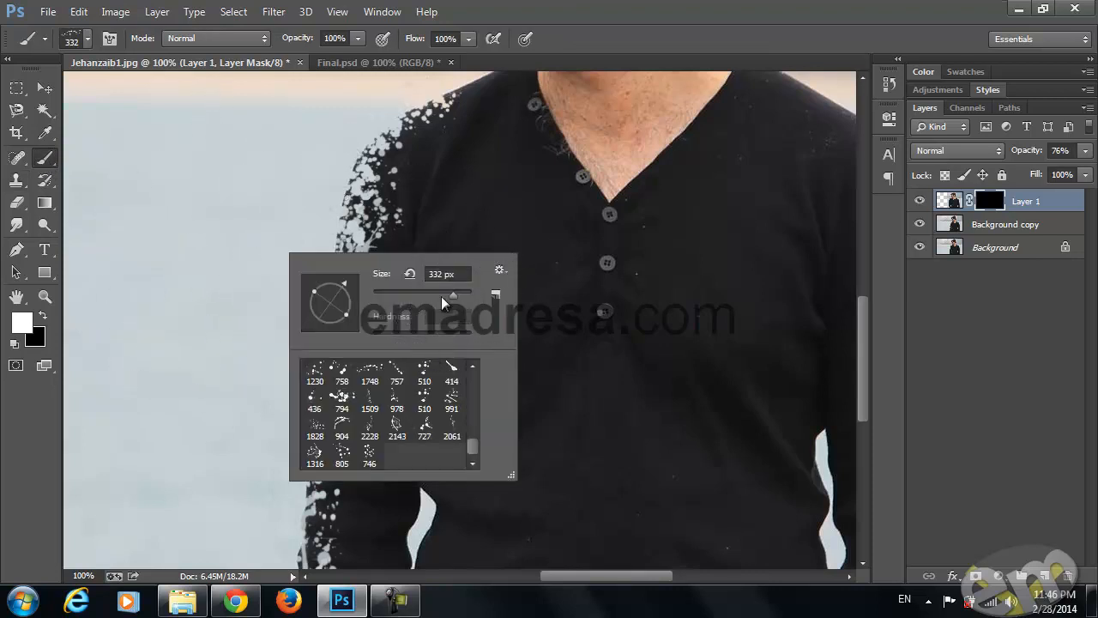
pyautogui.click(256, 62)
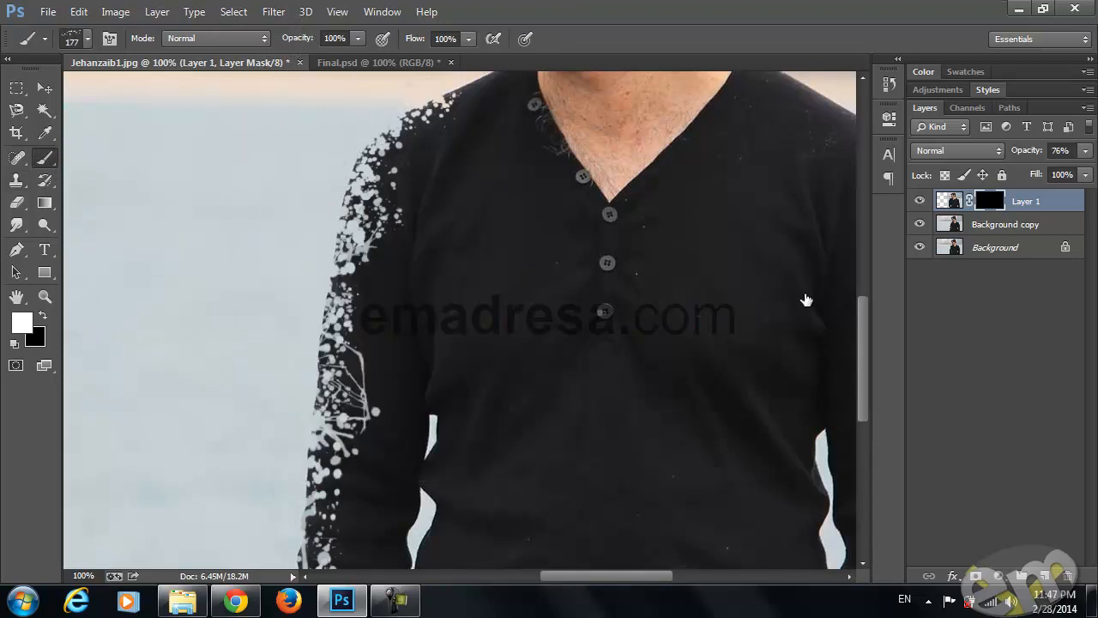
pyautogui.click(365, 174)
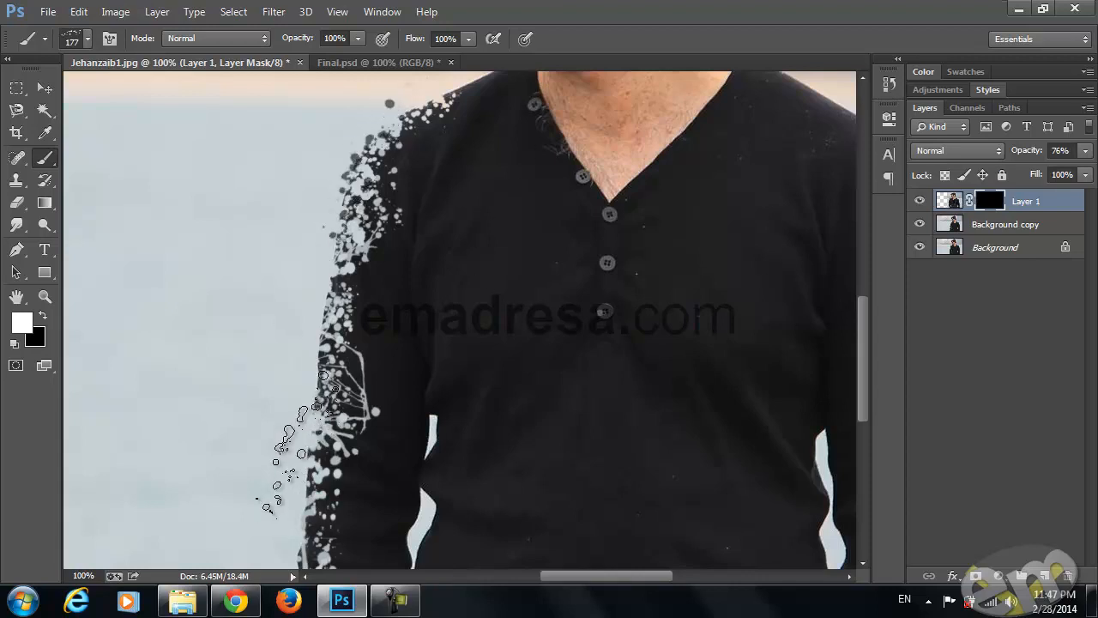
pyautogui.click(299, 243)
pyautogui.moveTo(300, 240)
pyautogui.mouseDown()
pyautogui.moveTo(292, 201)
pyautogui.moveTo(262, 232)
pyautogui.moveTo(243, 219)
pyautogui.moveTo(283, 172)
pyautogui.moveTo(274, 163)
pyautogui.moveTo(249, 394)
pyautogui.moveTo(288, 407)
pyautogui.mouseUp()
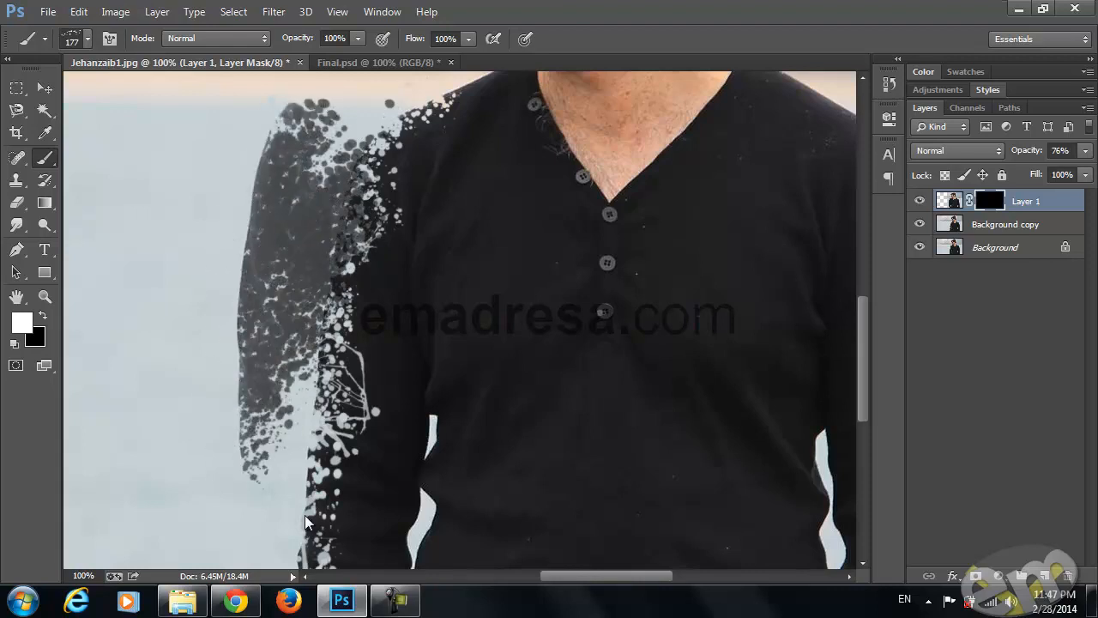
pyautogui.hotkey('ctrl', 'z')
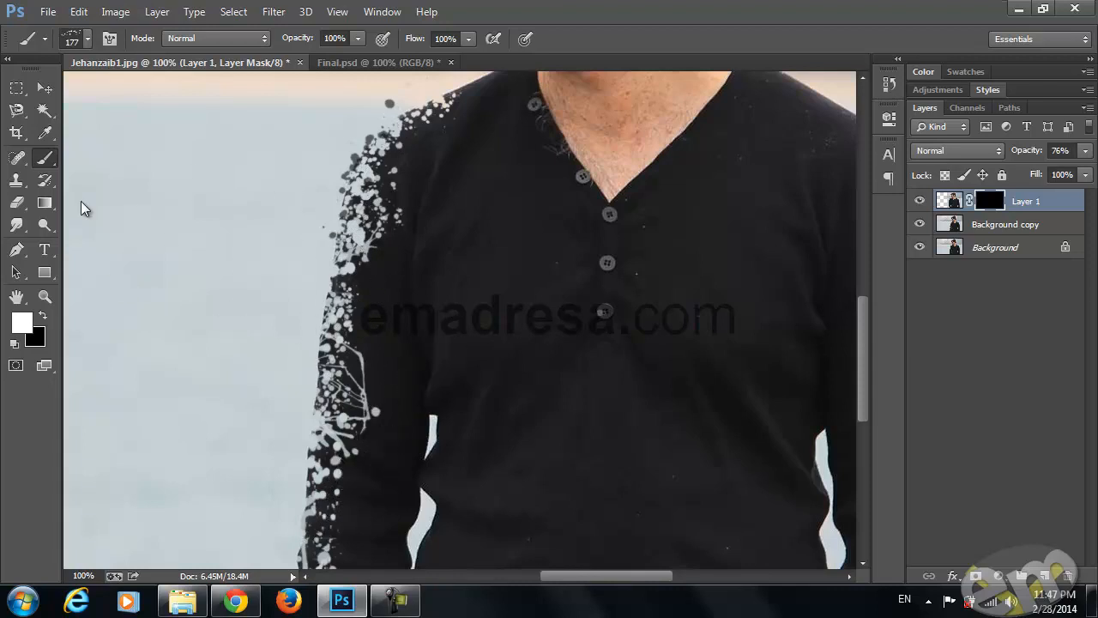
# Choose the 978 px splatter brush, set it to 191 px, and paint ink splatters on the Layer 1 mask along the upper sleeve
pyautogui.rightClick(256, 267)
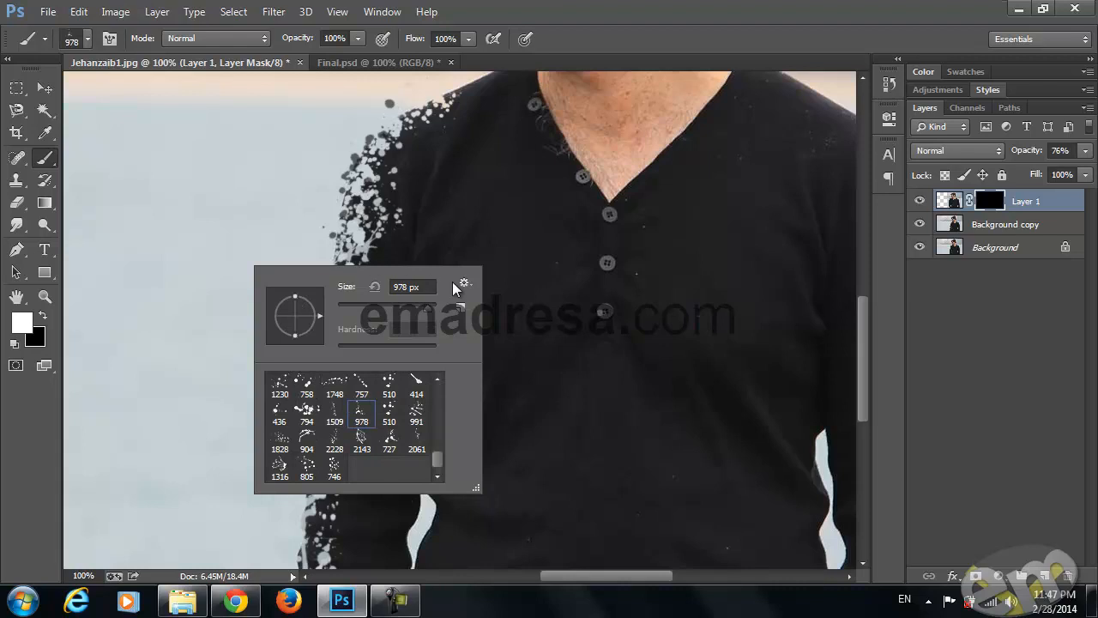
pyautogui.click(410, 309)
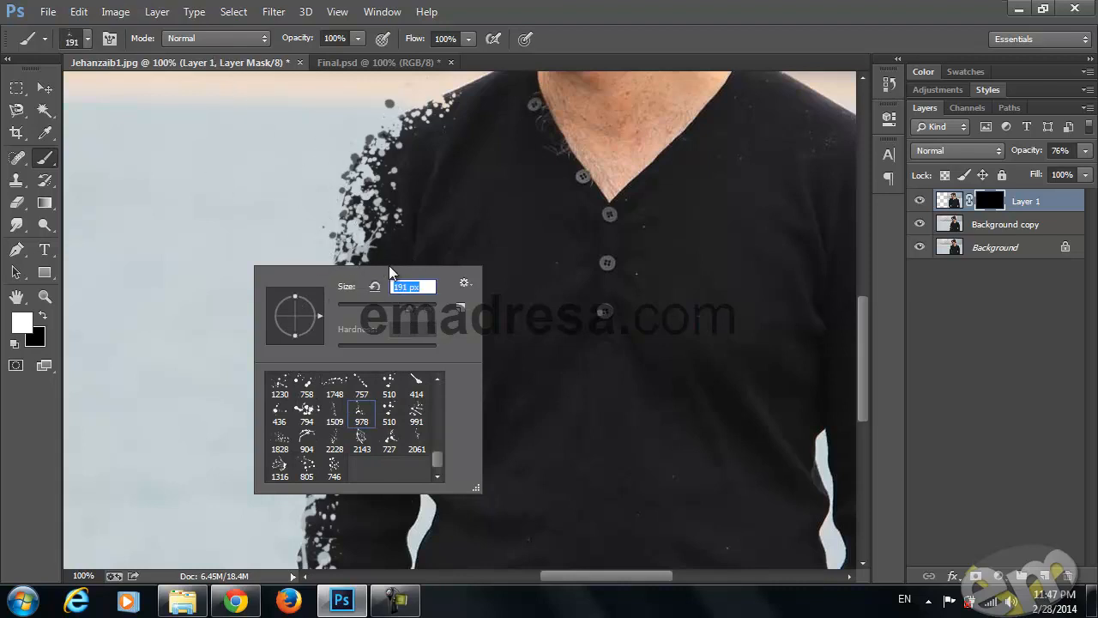
pyautogui.press('Return')
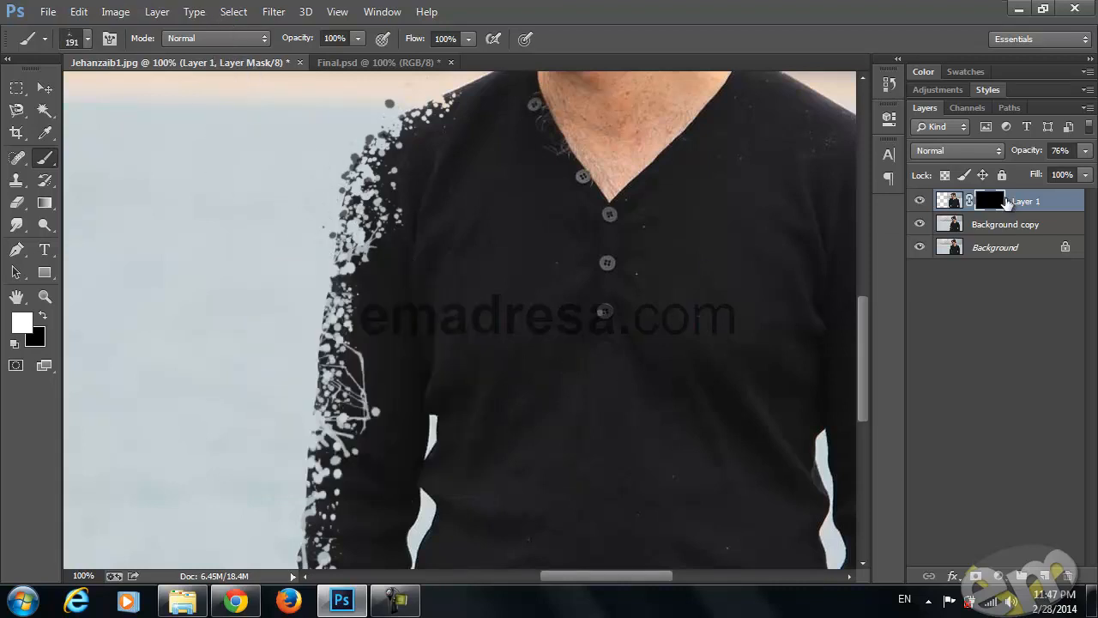
pyautogui.click(364, 254)
pyautogui.press('space')
pyautogui.moveTo(386, 334); pyautogui.dragTo(383, 431)
# Rotate the 794 px splatter tip at 177 px and paint ink blots on the mask above the shoulder, using Final.psd as reference
pyautogui.rightClick(398, 398)
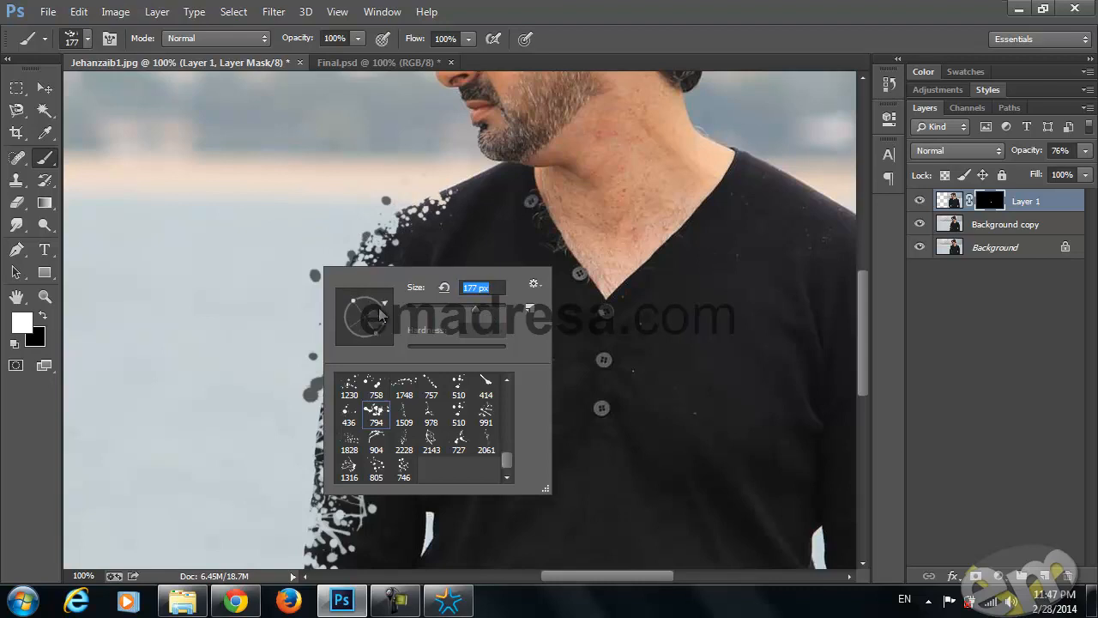
pyautogui.click(203, 61)
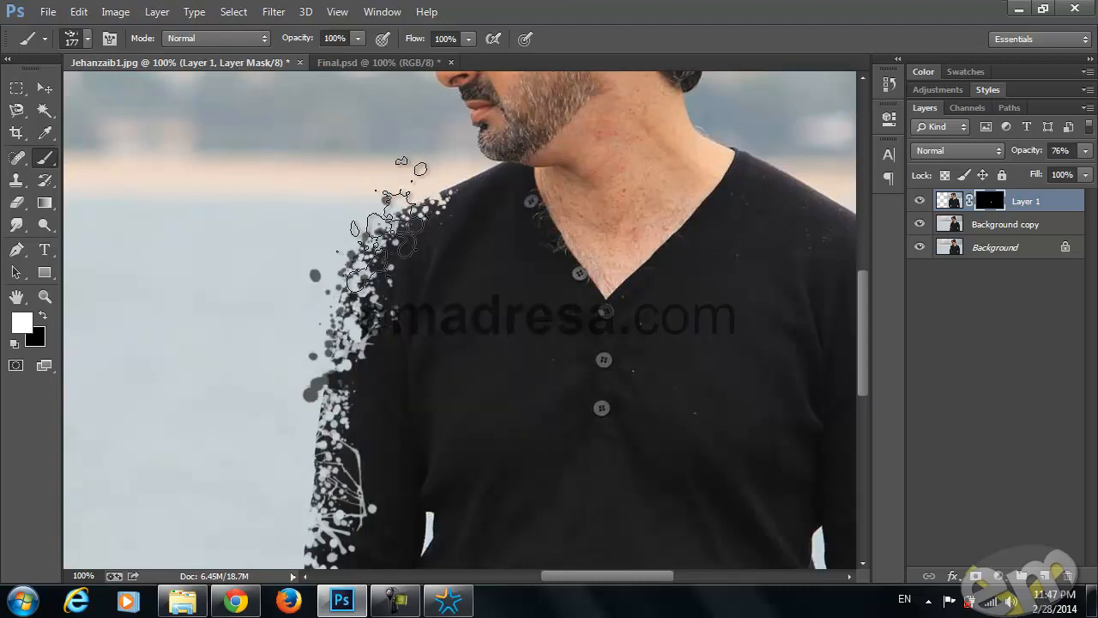
pyautogui.click(349, 60)
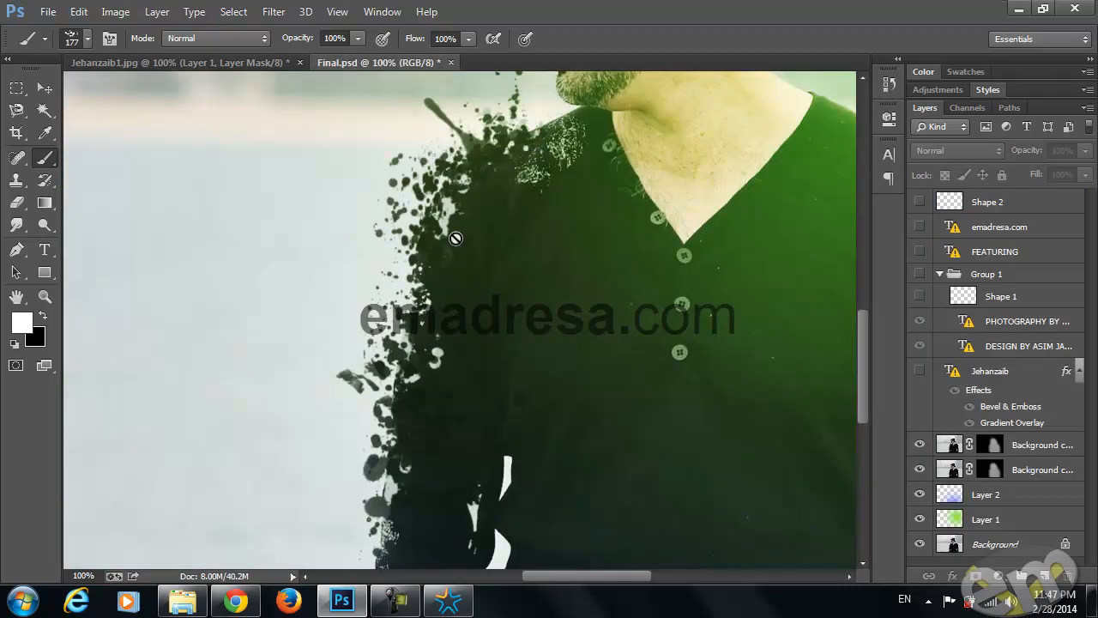
pyautogui.click(159, 64)
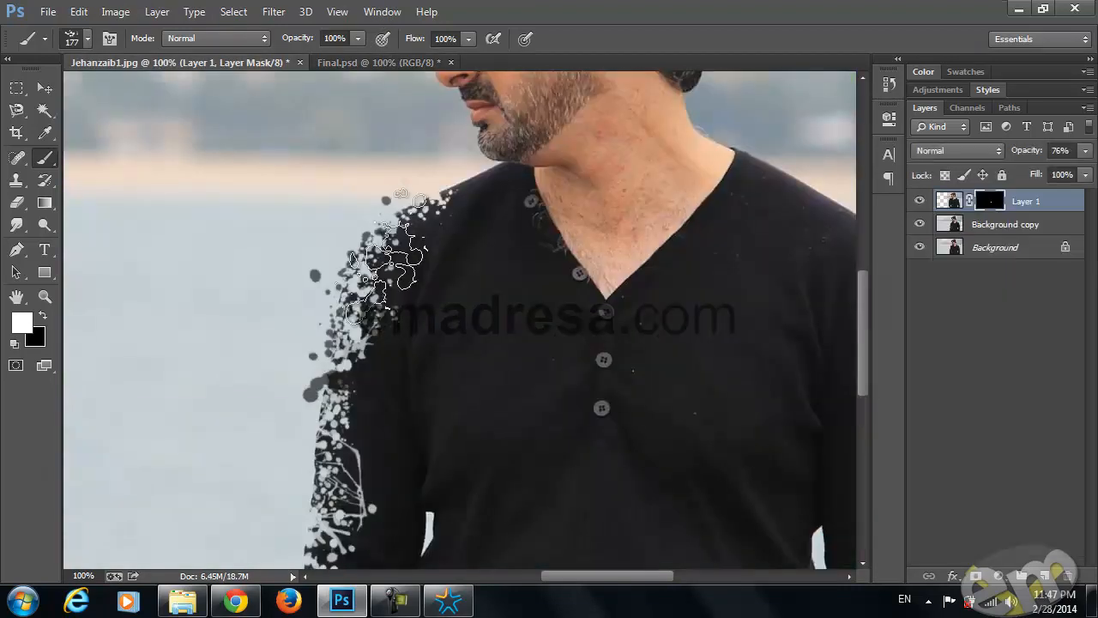
pyautogui.click(384, 221)
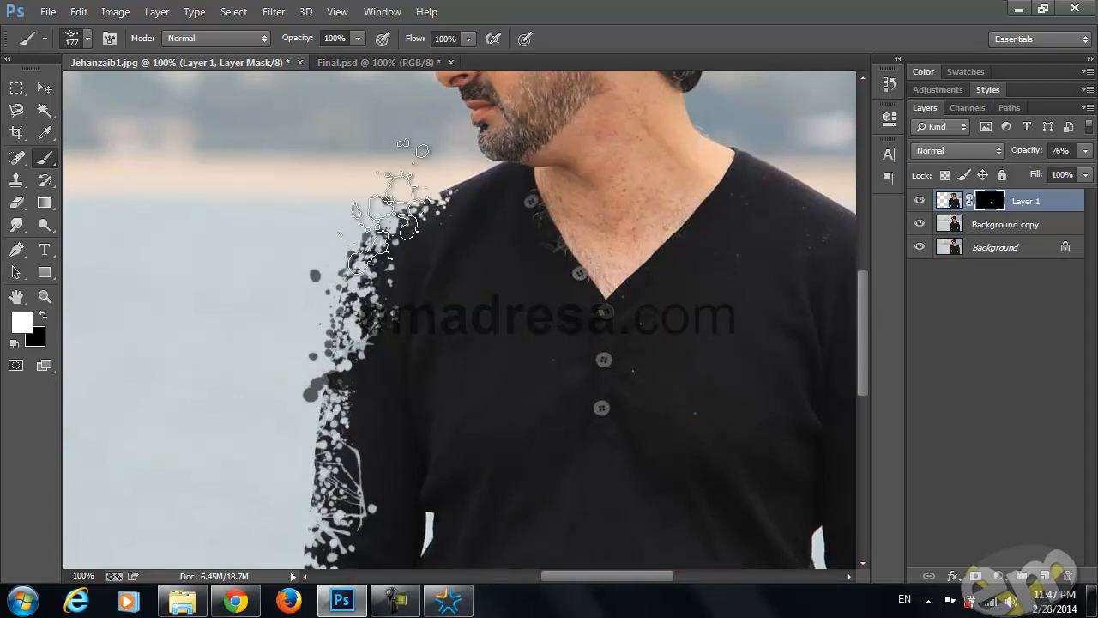
pyautogui.moveTo(375, 359)
pyautogui.mouseDown()
pyautogui.moveTo(344, 307)
pyautogui.moveTo(346, 453)
pyautogui.moveTo(357, 340)
pyautogui.moveTo(360, 383)
pyautogui.moveTo(369, 343)
pyautogui.mouseUp()
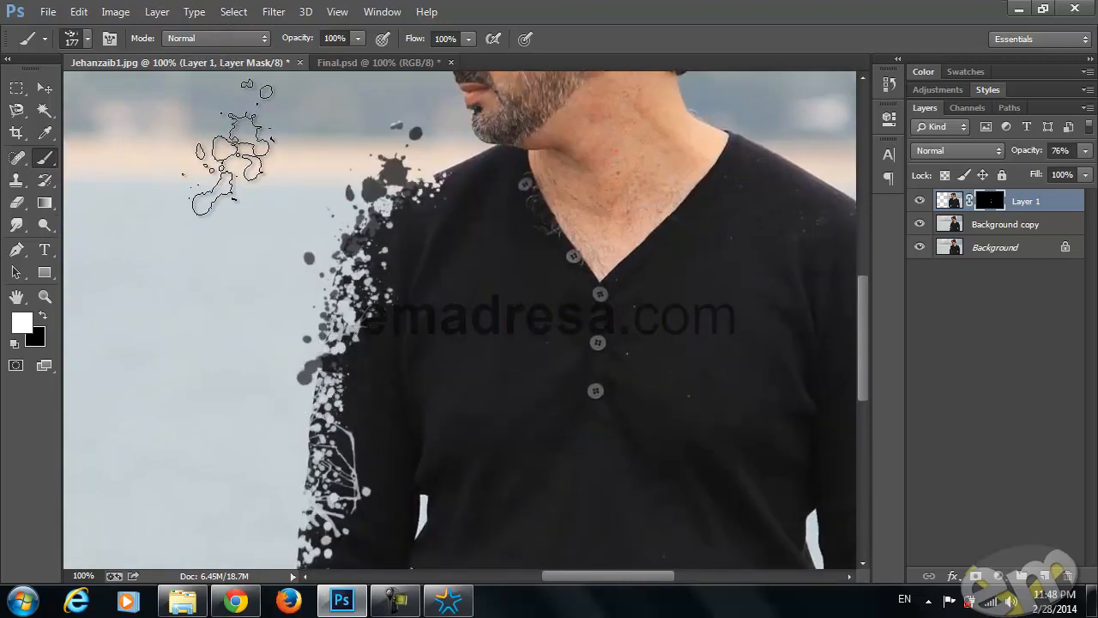
# Paint a long ink streak on the Layer 1 mask at the upper sleeve with the 414 px splatter tip at 135 px, then raise the layer opacity to 100%
pyautogui.rightClick(339, 360)
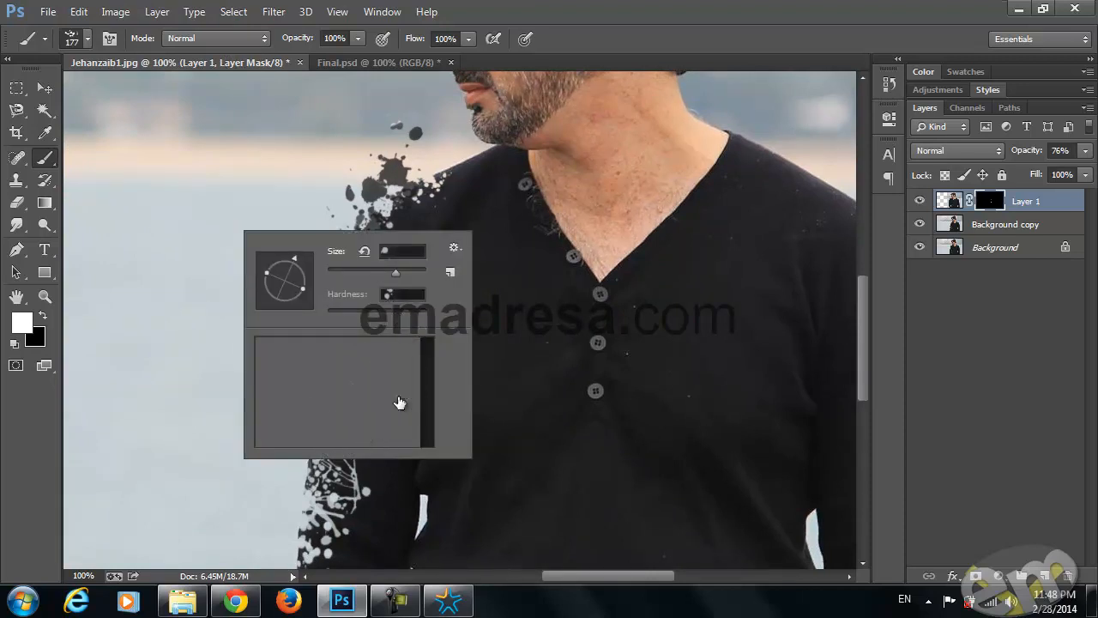
pyautogui.scroll(2, 403, 385)
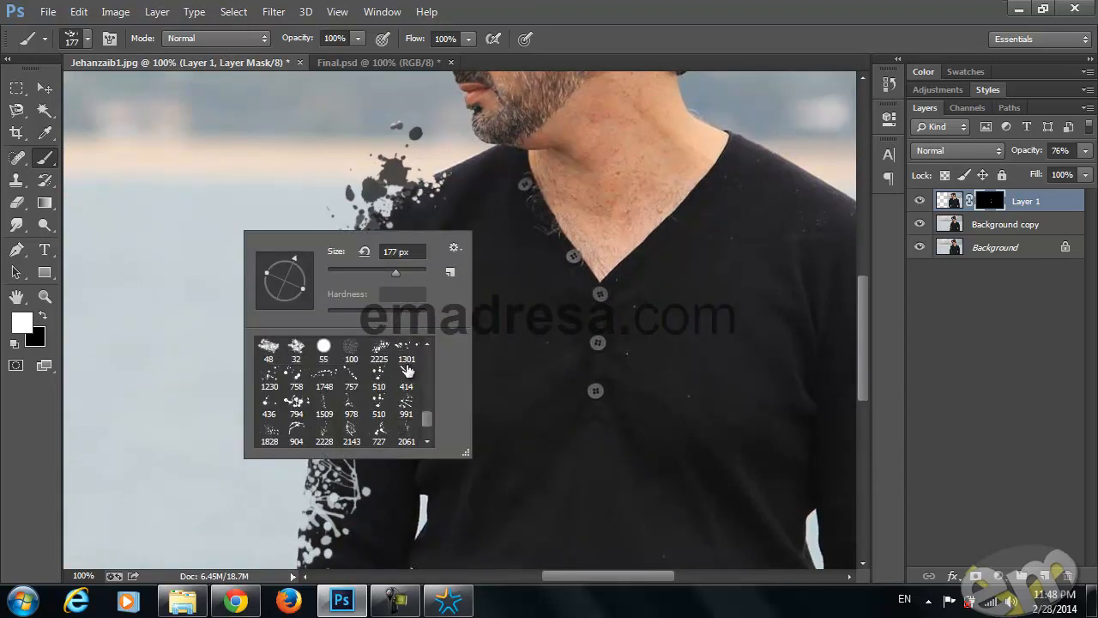
pyautogui.moveTo(387, 269); pyautogui.dragTo(385, 269)
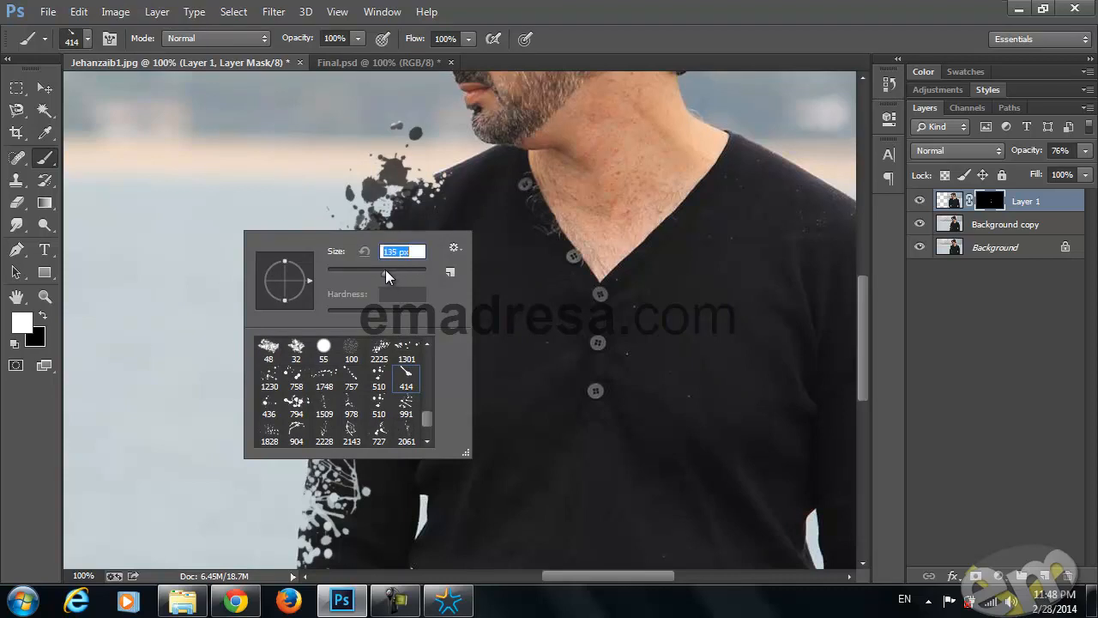
pyautogui.click(237, 71)
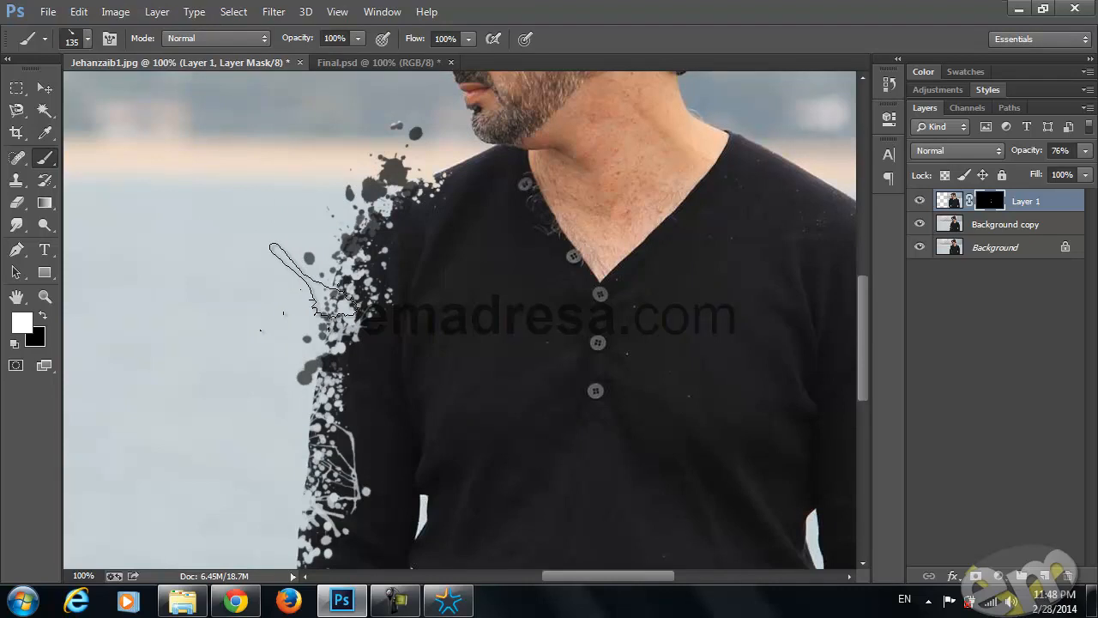
pyautogui.click(317, 301)
pyautogui.moveTo(317, 302)
pyautogui.mouseDown()
pyautogui.moveTo(291, 212)
pyautogui.moveTo(296, 192)
pyautogui.mouseUp()
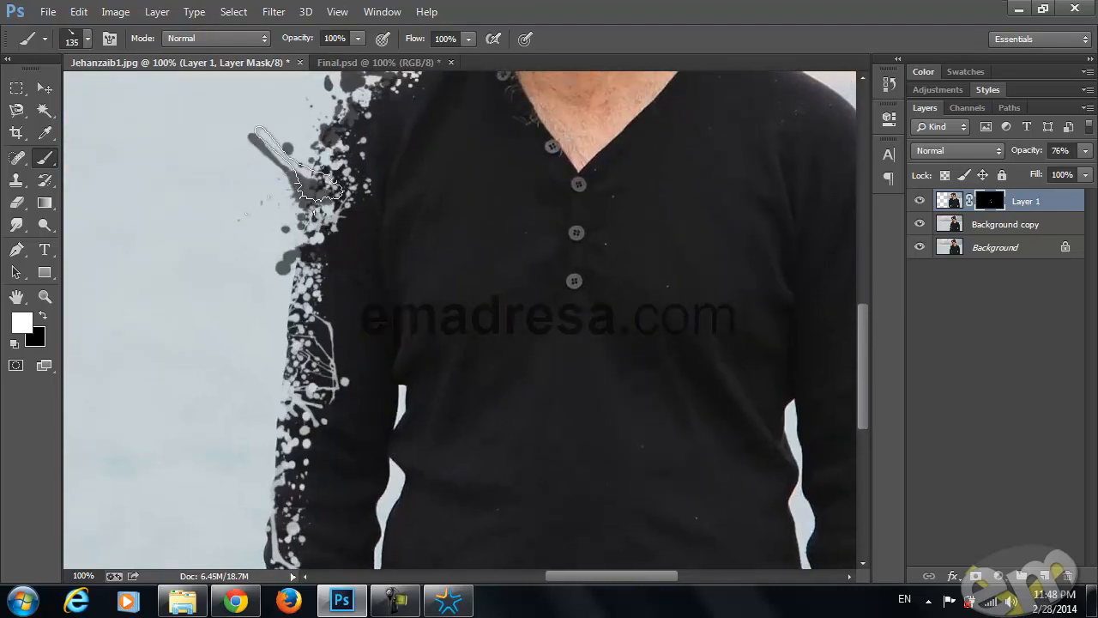
pyautogui.hotkey('ctrl', 'z')
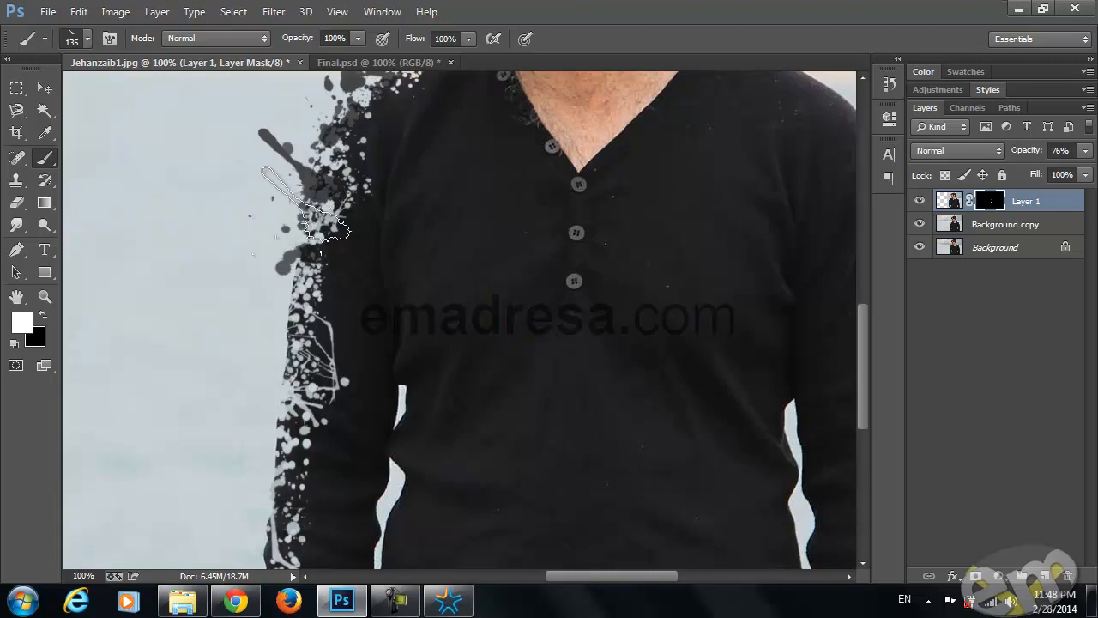
pyautogui.moveTo(317, 297); pyautogui.dragTo(334, 274)
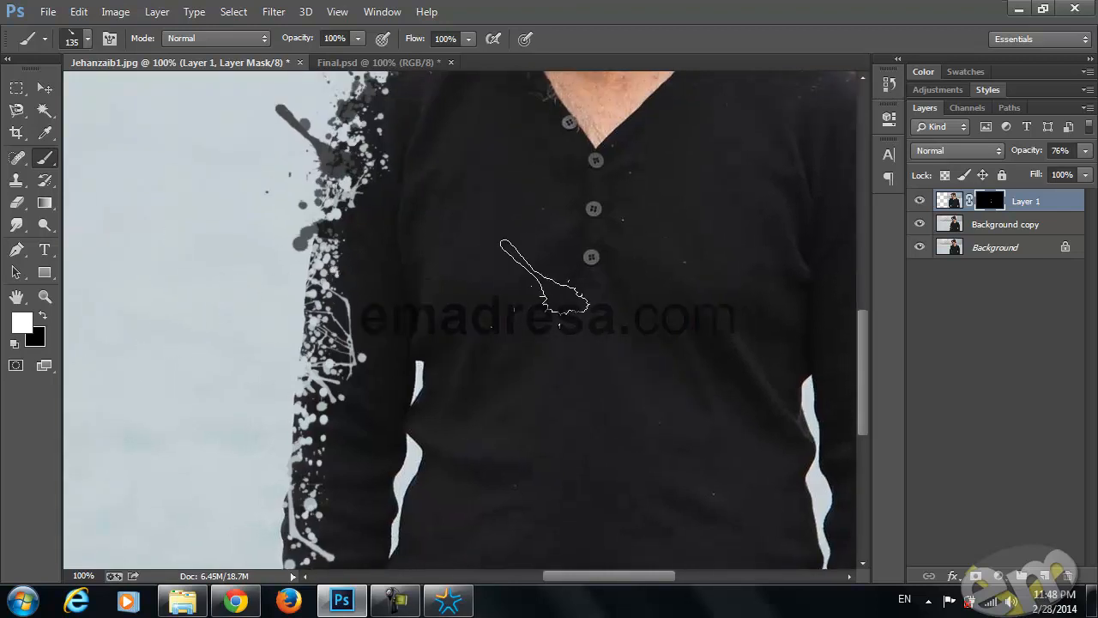
pyautogui.moveTo(1021, 153); pyautogui.dragTo(1049, 152)
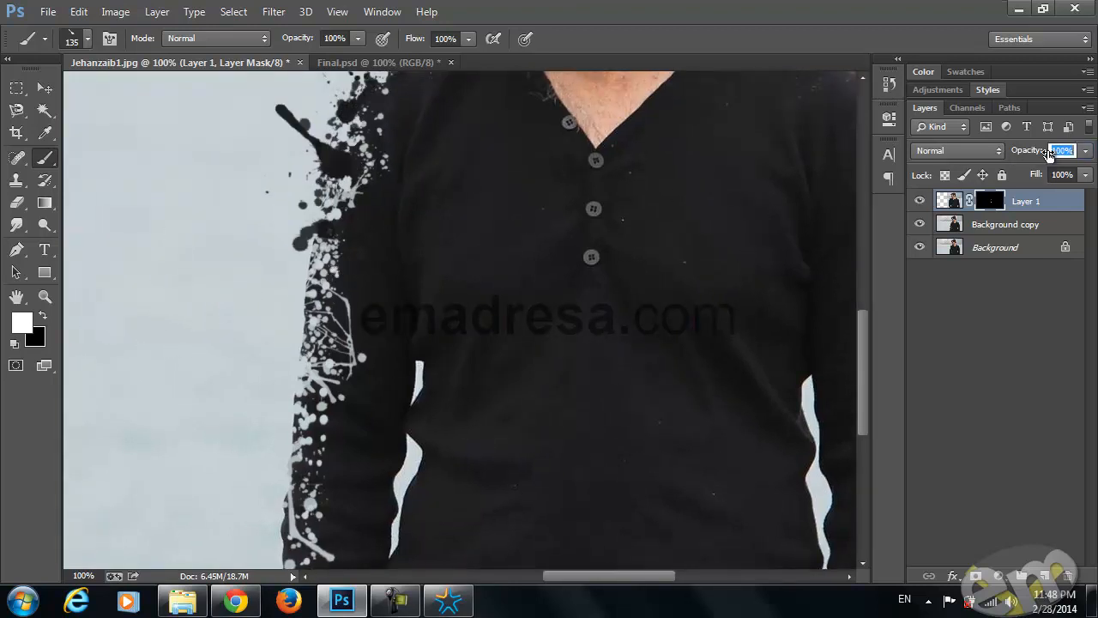
# Choose the 746 px splatter tip, reduce it to 149 px, and paint round ink blots on the mask beside the upper sleeve
pyautogui.moveTo(415, 330); pyautogui.dragTo(414, 369)
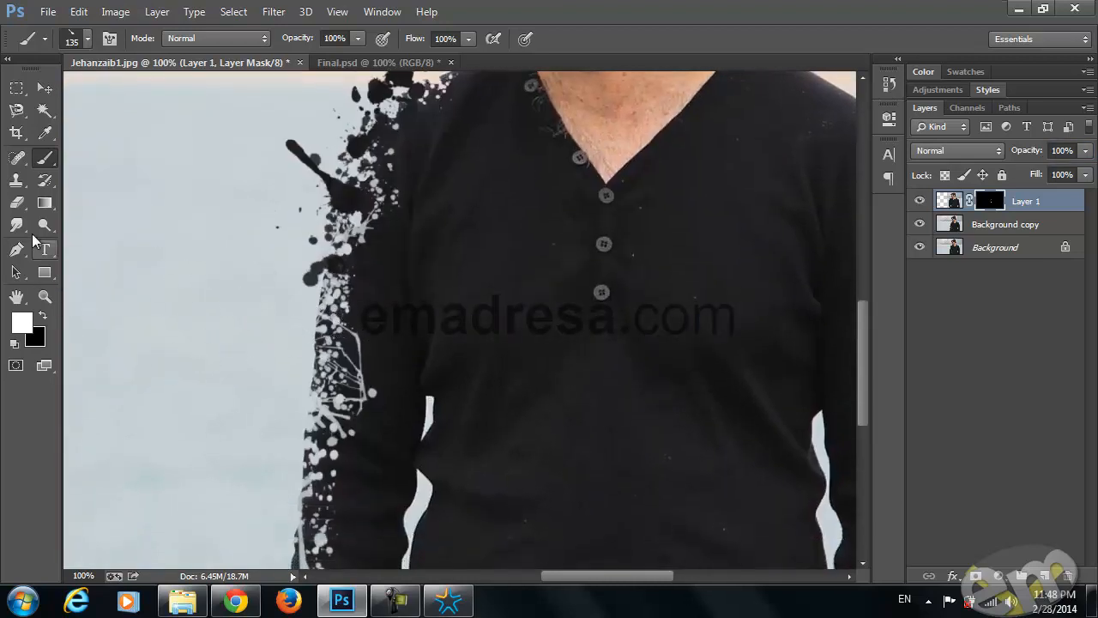
pyautogui.rightClick(246, 269)
pyautogui.scroll(-1, 280, 442)
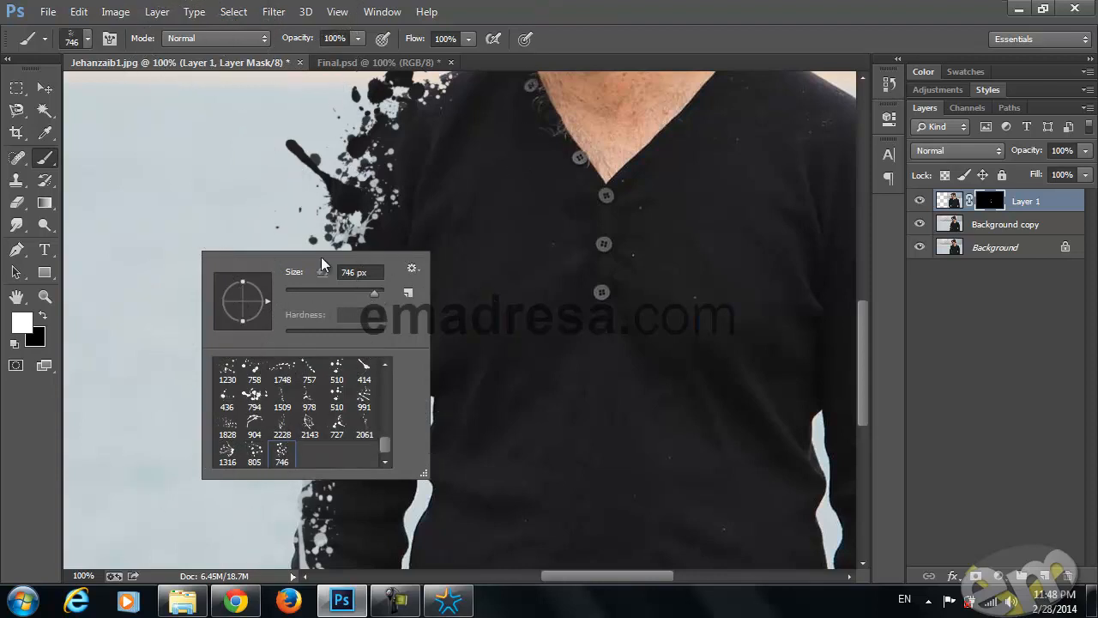
pyautogui.click(345, 292)
pyautogui.click(258, 287)
pyautogui.click(280, 61)
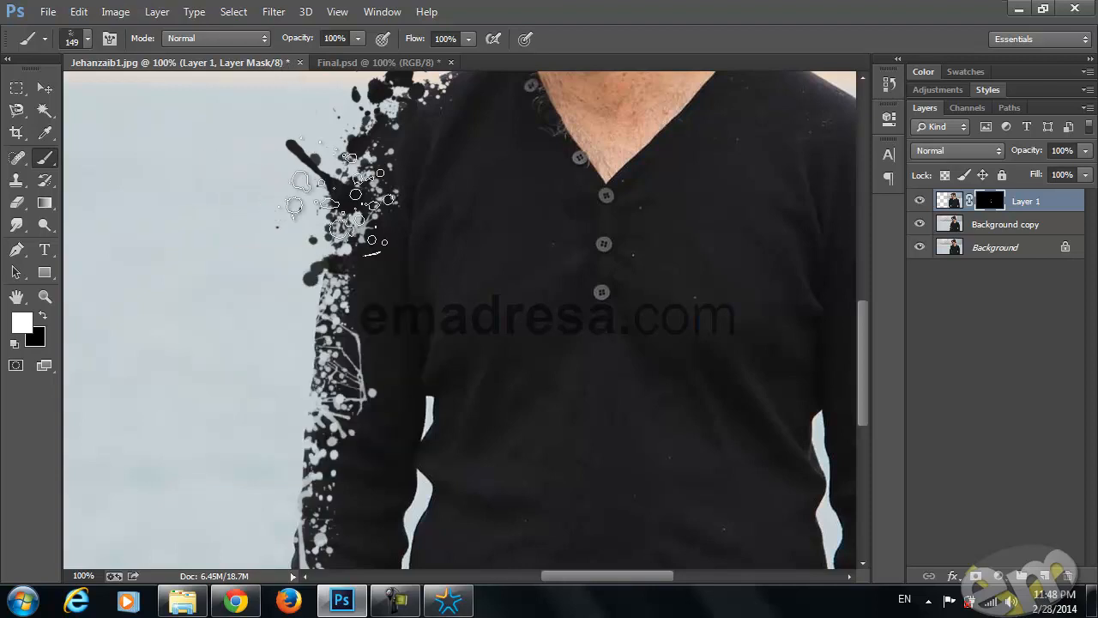
pyautogui.click(317, 267)
pyautogui.press('space')
pyautogui.moveTo(372, 372)
pyautogui.mouseDown()
pyautogui.moveTo(363, 479)
pyautogui.moveTo(318, 435)
pyautogui.moveTo(363, 345)
pyautogui.mouseUp()
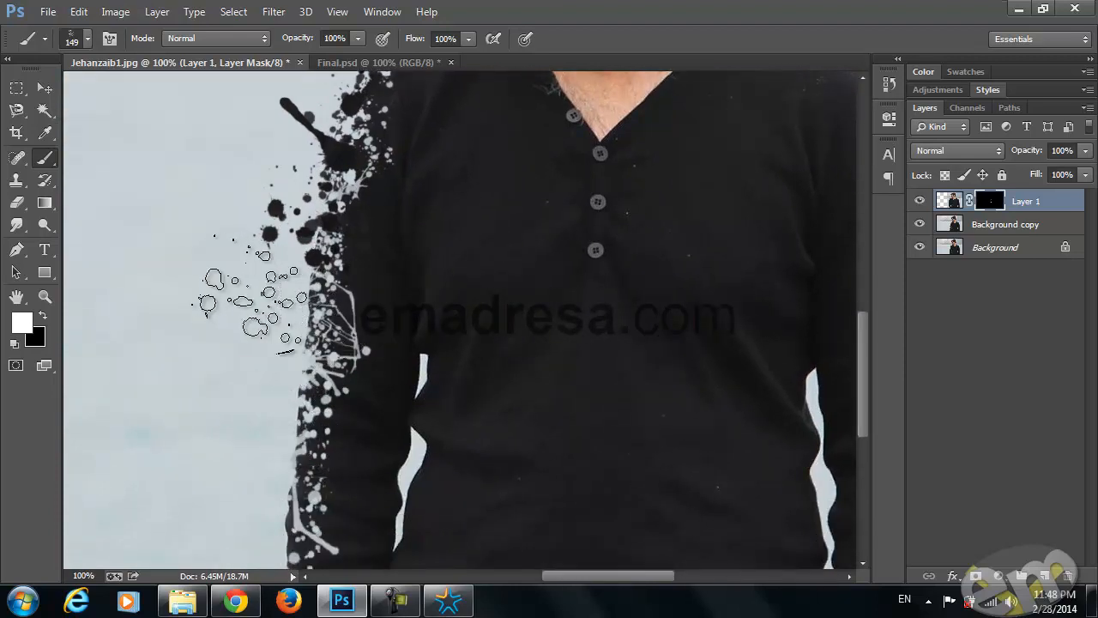
# Choose the 757 px splatter tip, rotate it at 156 px, and paint ink splatters on the mask down the length of the sleeve
pyautogui.rightClick(249, 296)
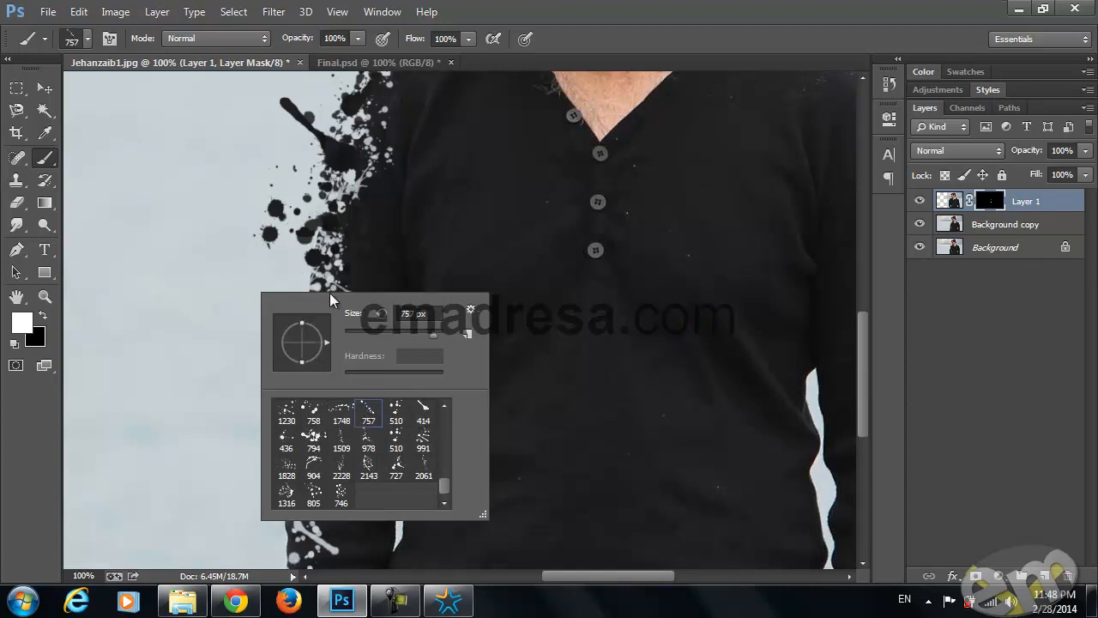
pyautogui.click(405, 332)
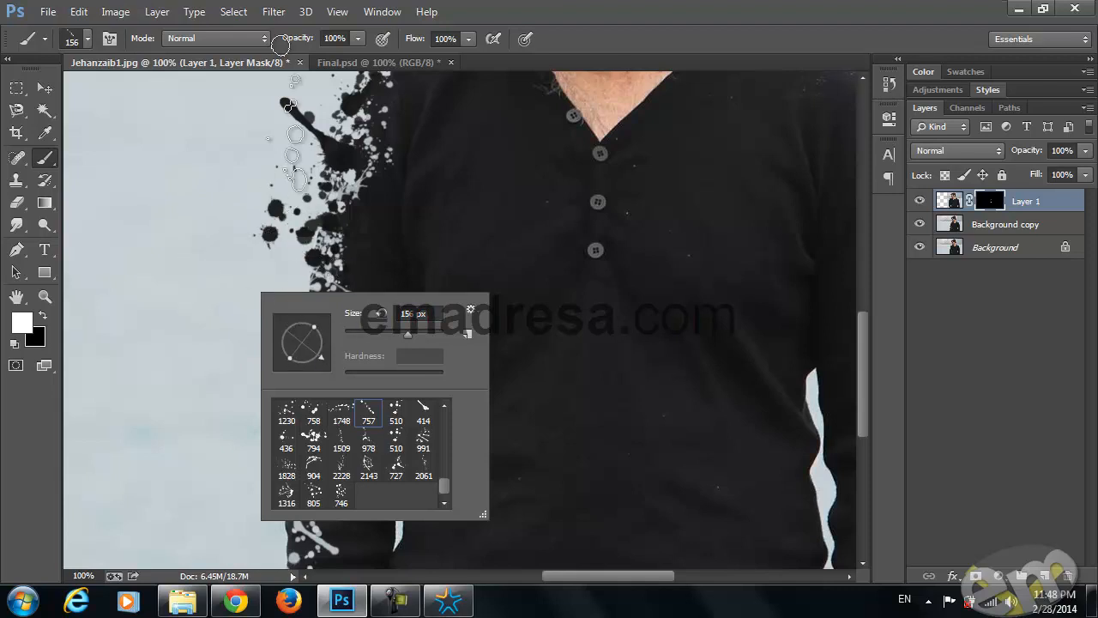
pyautogui.click(211, 63)
pyautogui.moveTo(329, 308); pyautogui.dragTo(325, 251)
pyautogui.click(305, 251)
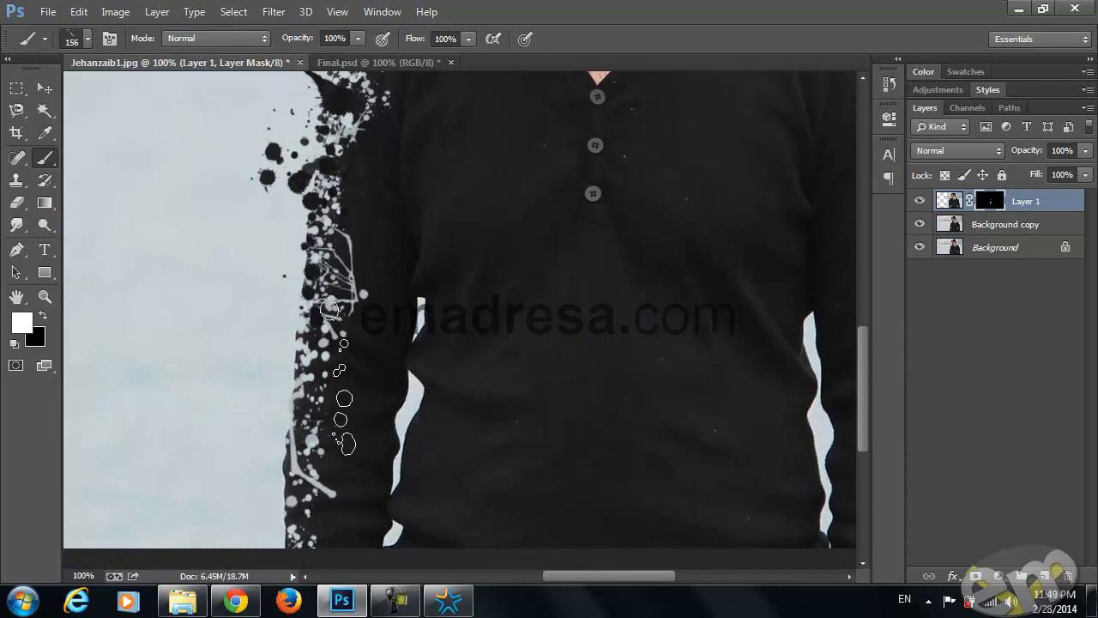
pyautogui.moveTo(328, 300); pyautogui.dragTo(382, 417)
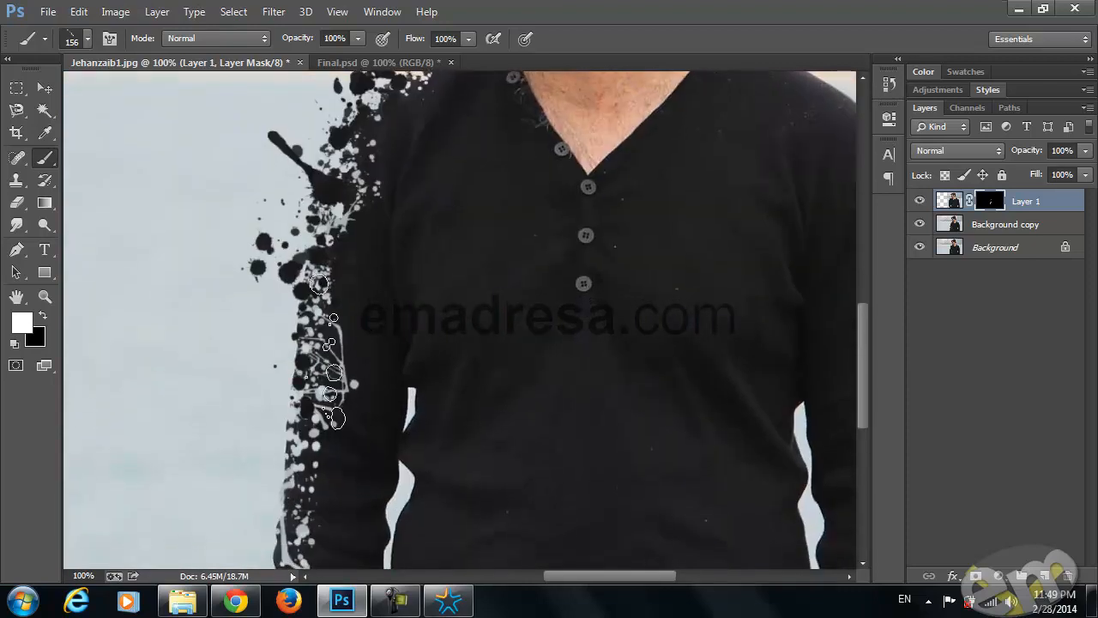
pyautogui.moveTo(359, 476); pyautogui.dragTo(382, 370)
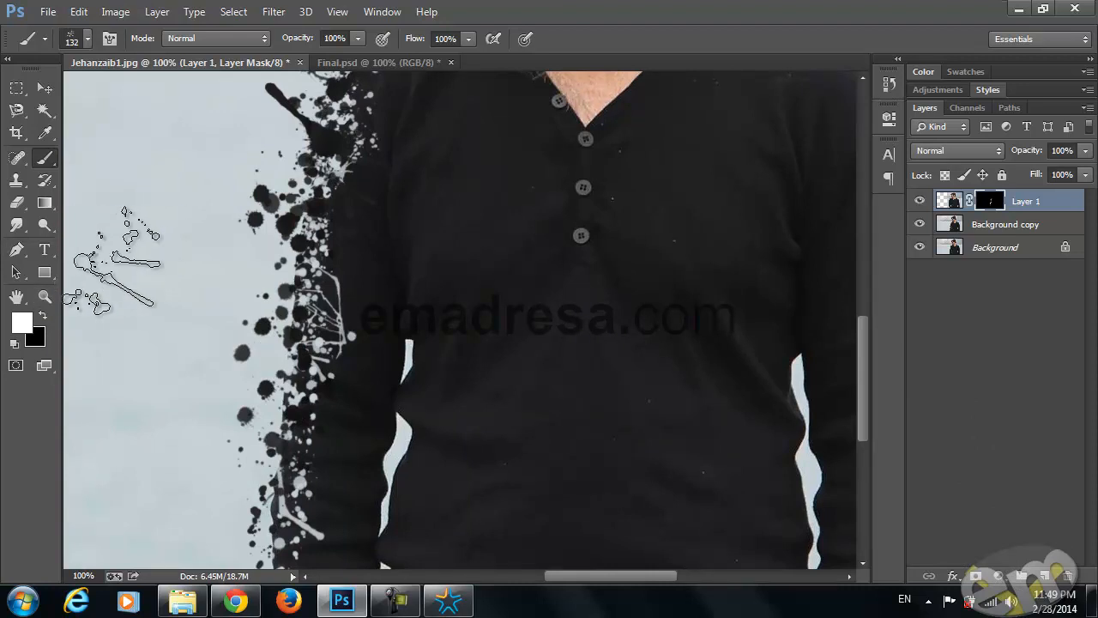
# View the portrait and Final.psd at 50%, hiding the two masked background copies, Layer 2 and Layer 1 in Final.psd for comparison
pyautogui.click(46, 296)
pyautogui.keyDown('alt'); pyautogui.click(372, 293); pyautogui.keyUp('alt')
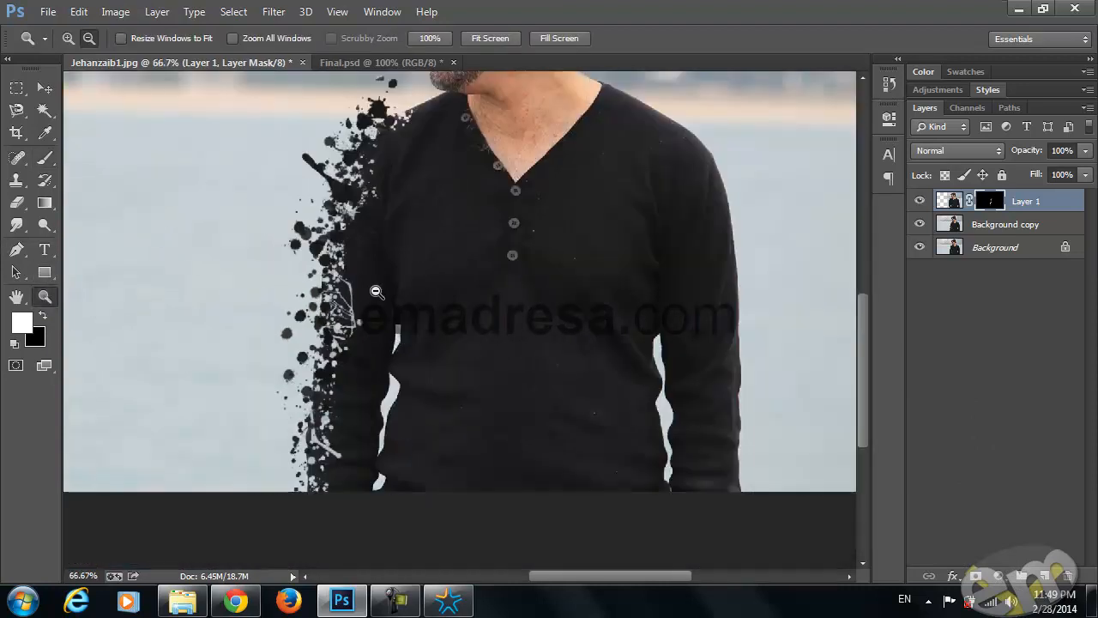
pyautogui.keyDown('alt'); pyautogui.click(375, 291); pyautogui.keyUp('alt')
pyautogui.scroll(3, 376, 291)
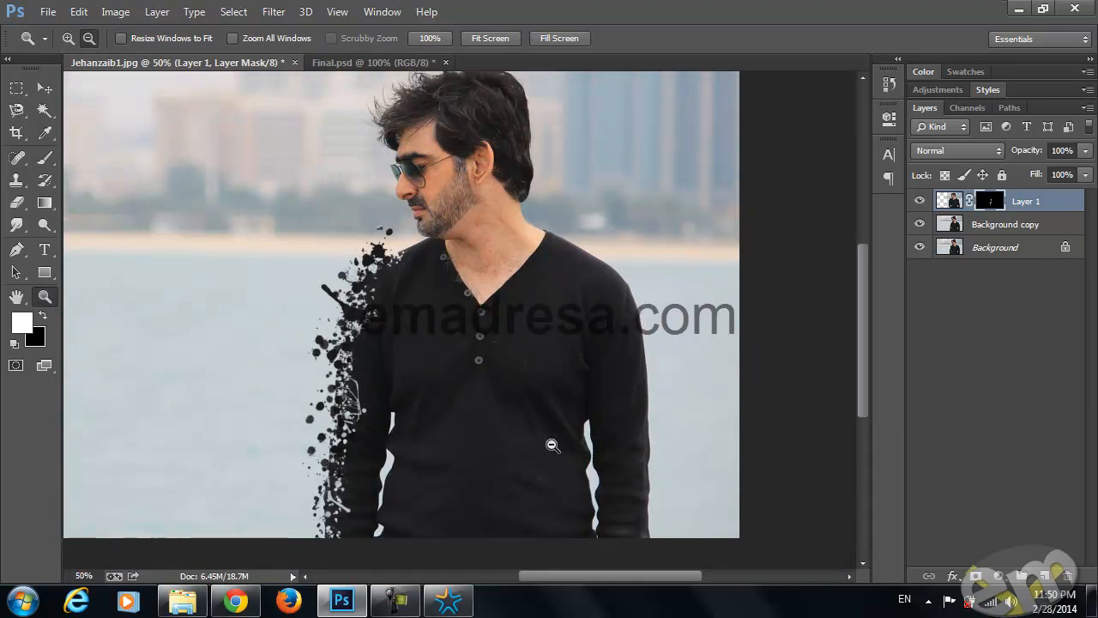
pyautogui.moveTo(599, 578); pyautogui.dragTo(584, 577)
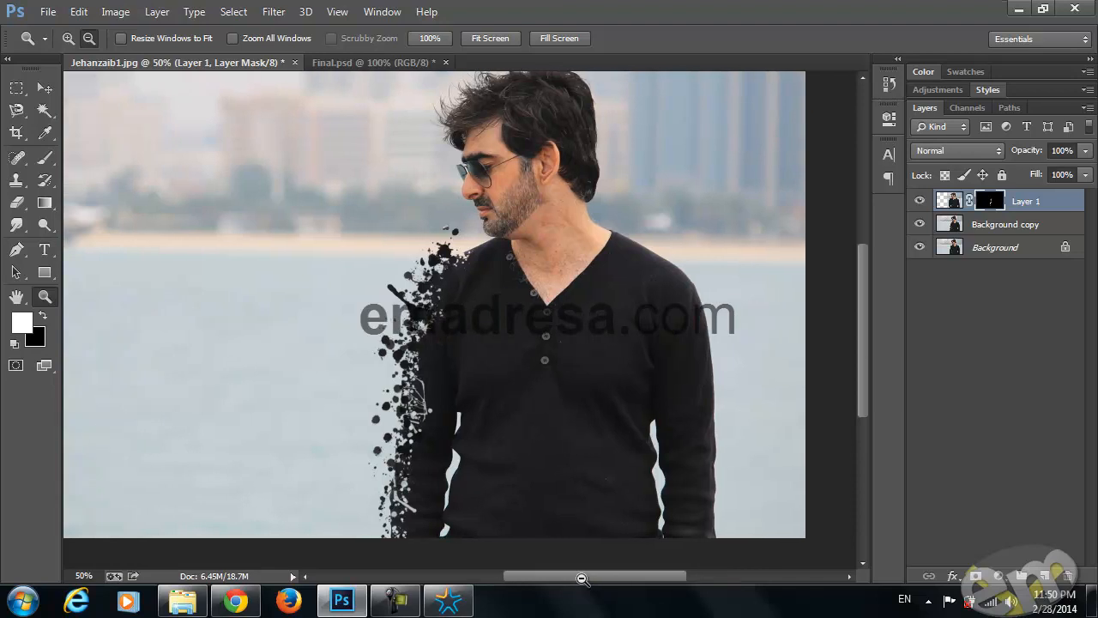
pyautogui.click(349, 61)
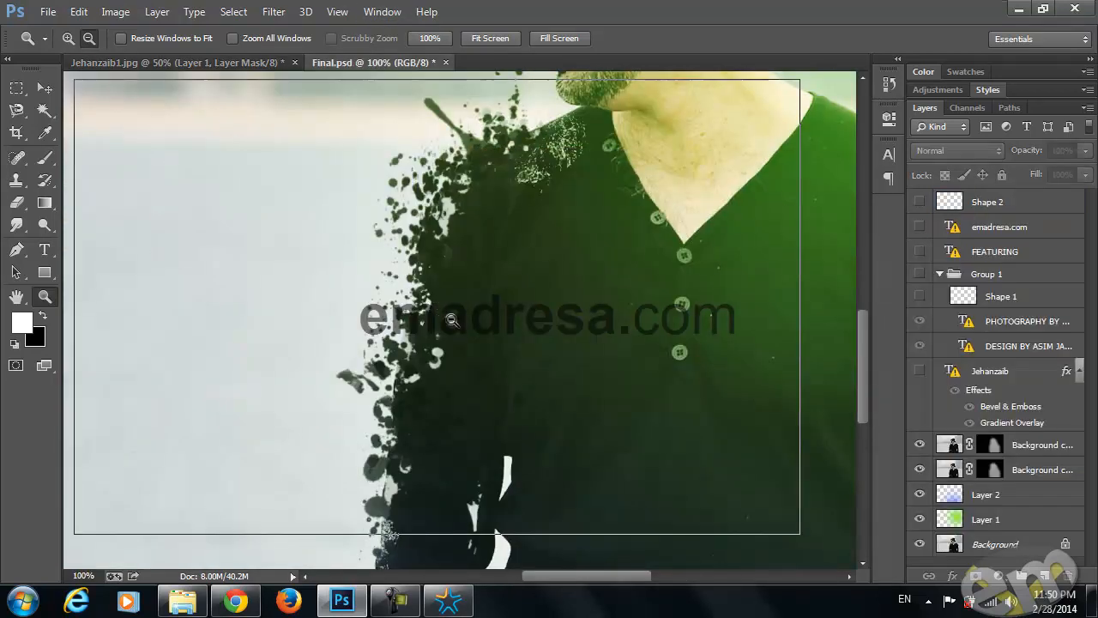
pyautogui.click(576, 350)
pyautogui.click(920, 445)
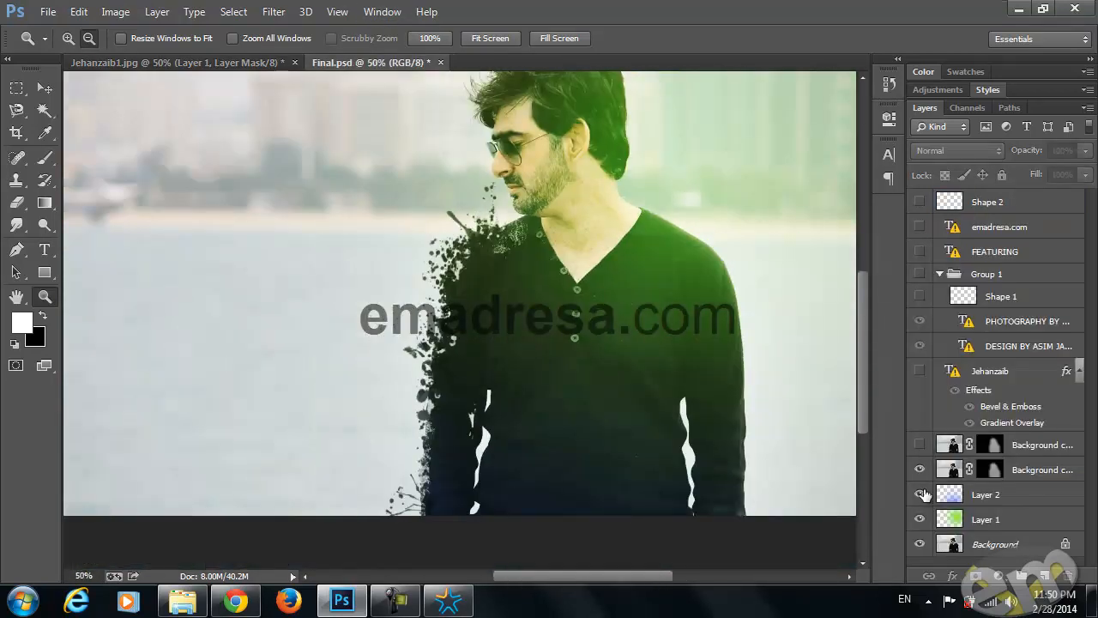
pyautogui.click(920, 469)
pyautogui.click(920, 494)
pyautogui.click(920, 519)
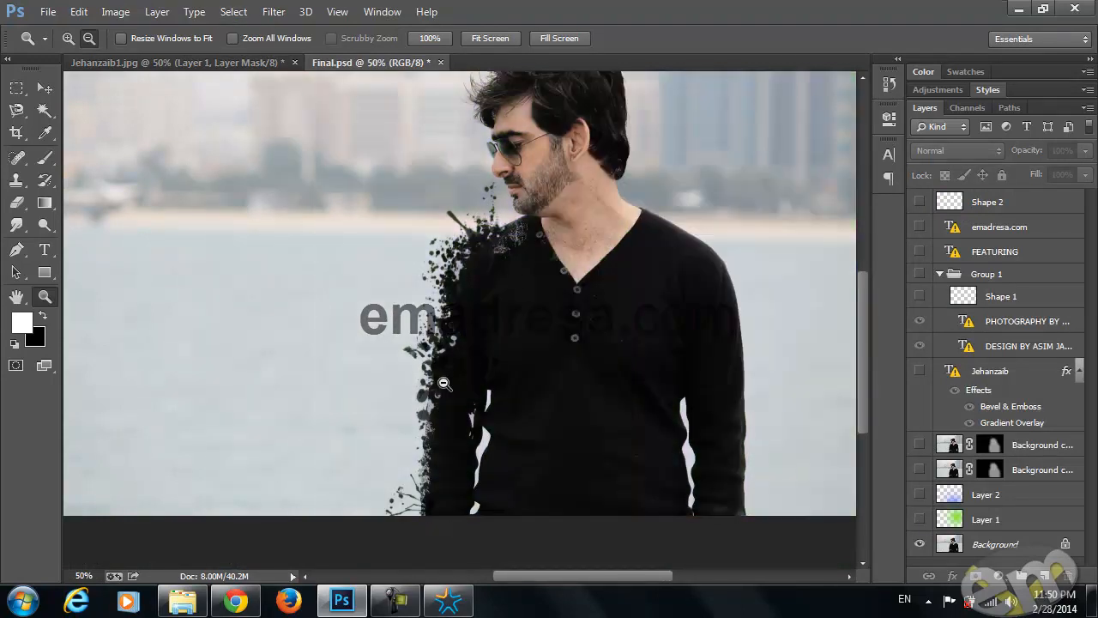
# Compare the splattered sleeve in the working portrait with the one in Final.psd
pyautogui.click(165, 62)
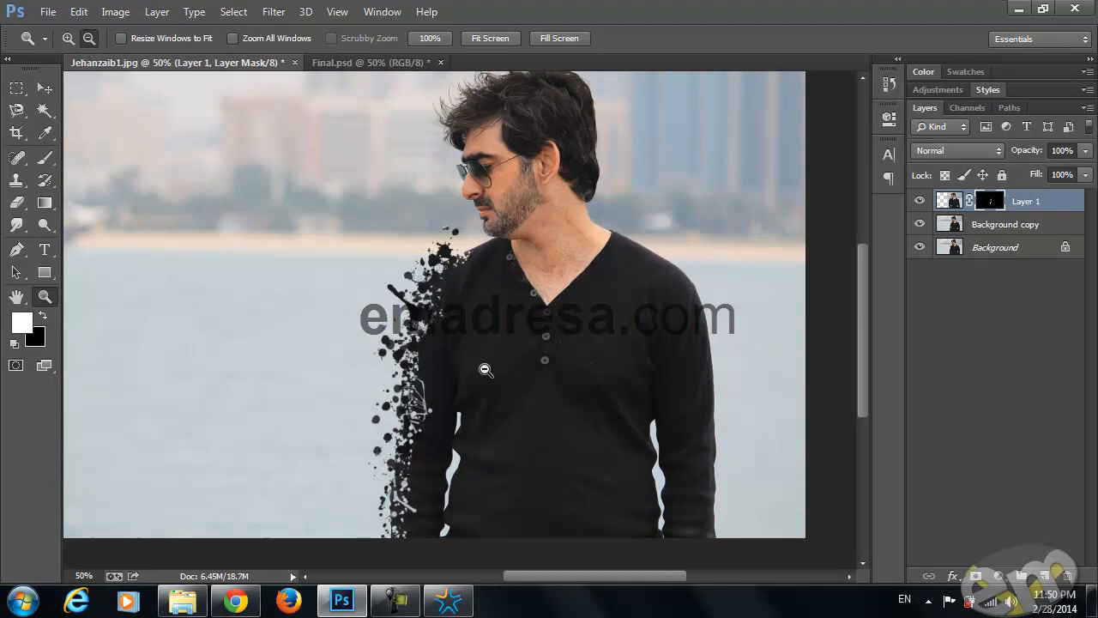
pyautogui.click(348, 63)
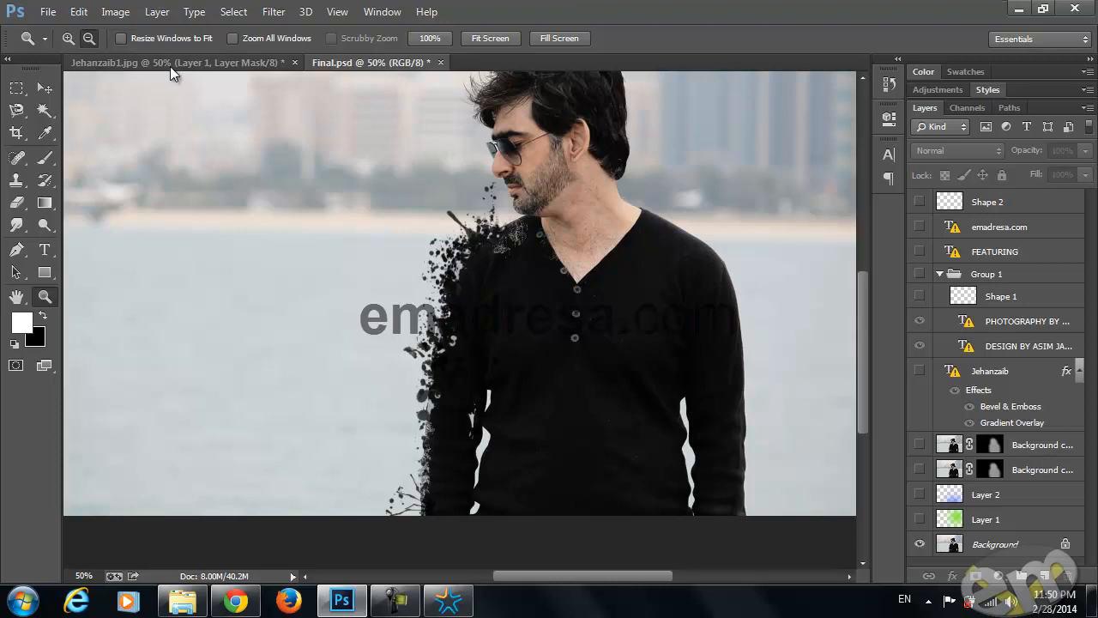
pyautogui.click(232, 63)
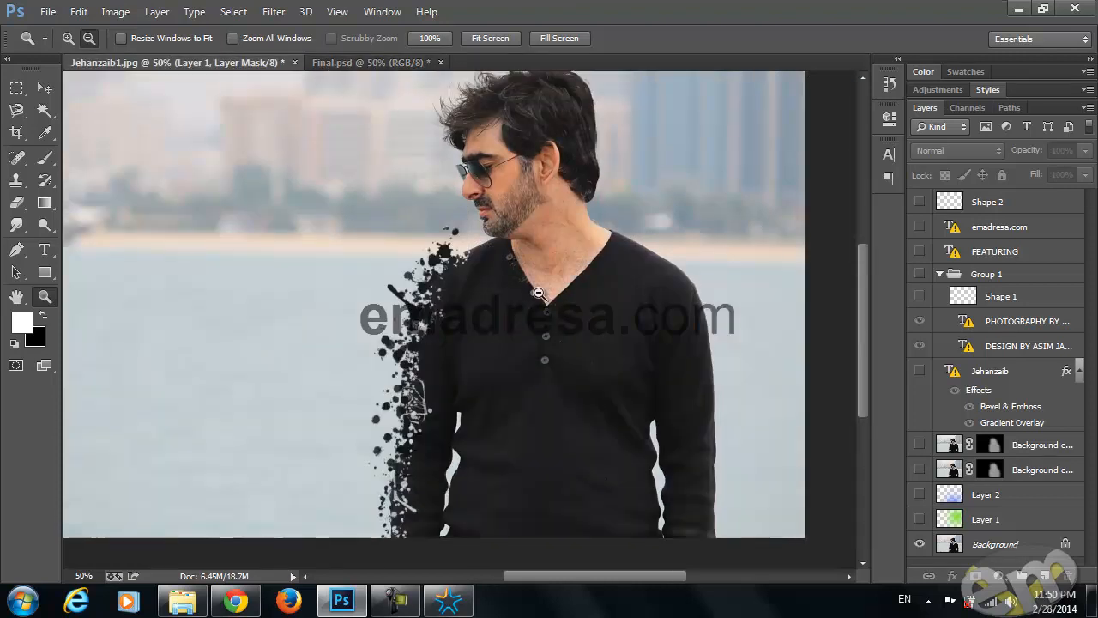
pyautogui.click(388, 64)
pyautogui.scroll(1, 588, 283)
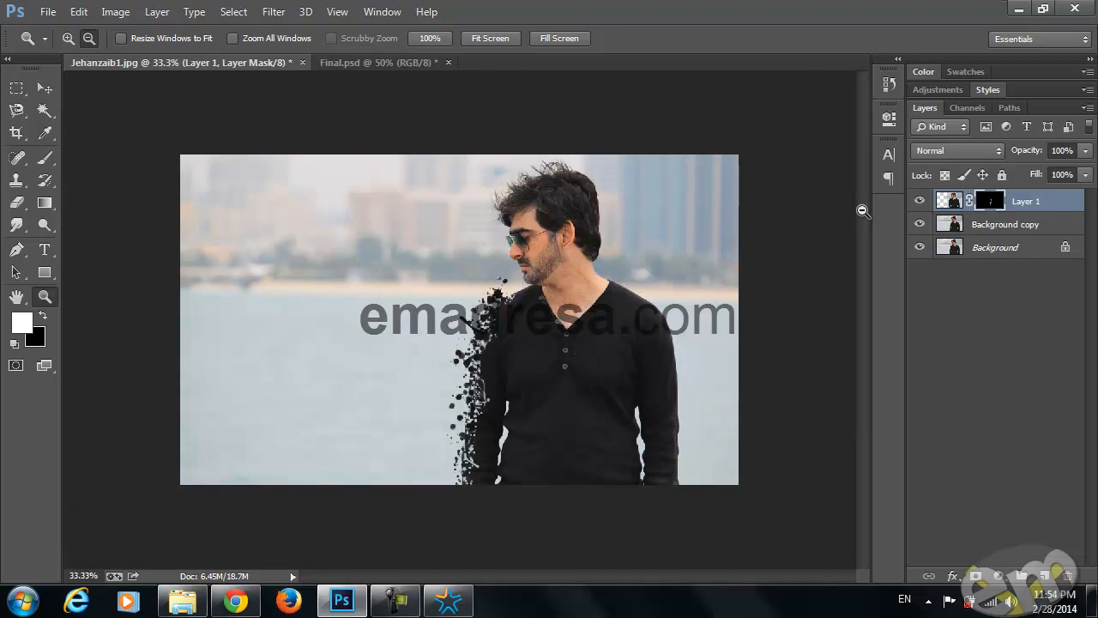
# Merge all visible layers of the portrait into the Background and duplicate it to a new layer
pyautogui.click(44, 88)
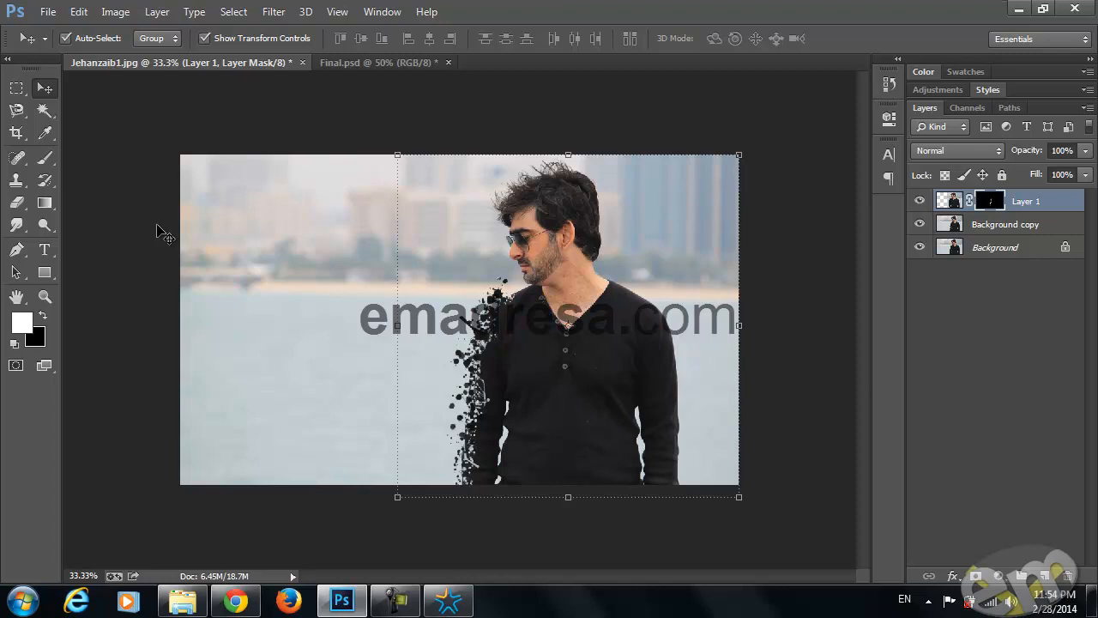
pyautogui.hotkey('ctrl', 'shift', 'e')
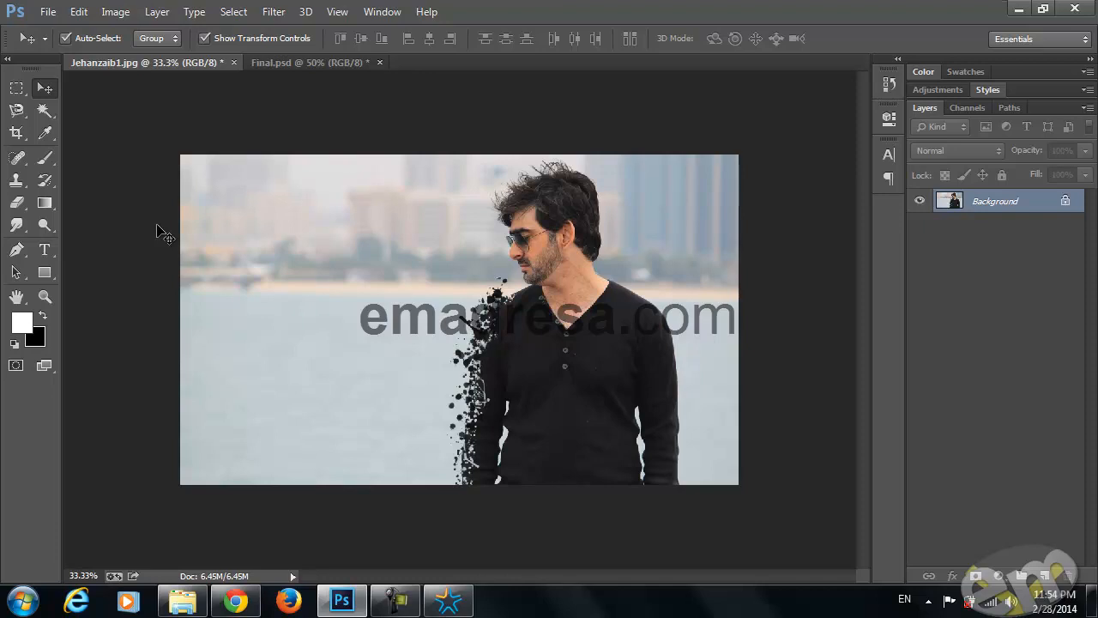
pyautogui.hotkey('ctrl', 'j')
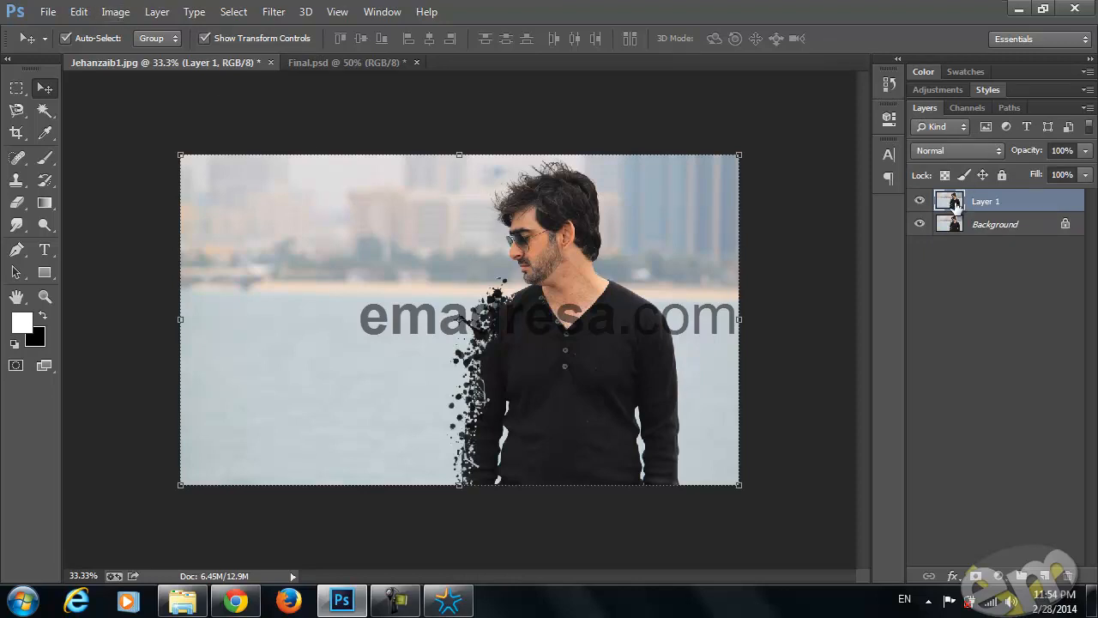
# Set the duplicated layer's blend mode to Soft Light and its opacity to 50%
pyautogui.click(953, 152)
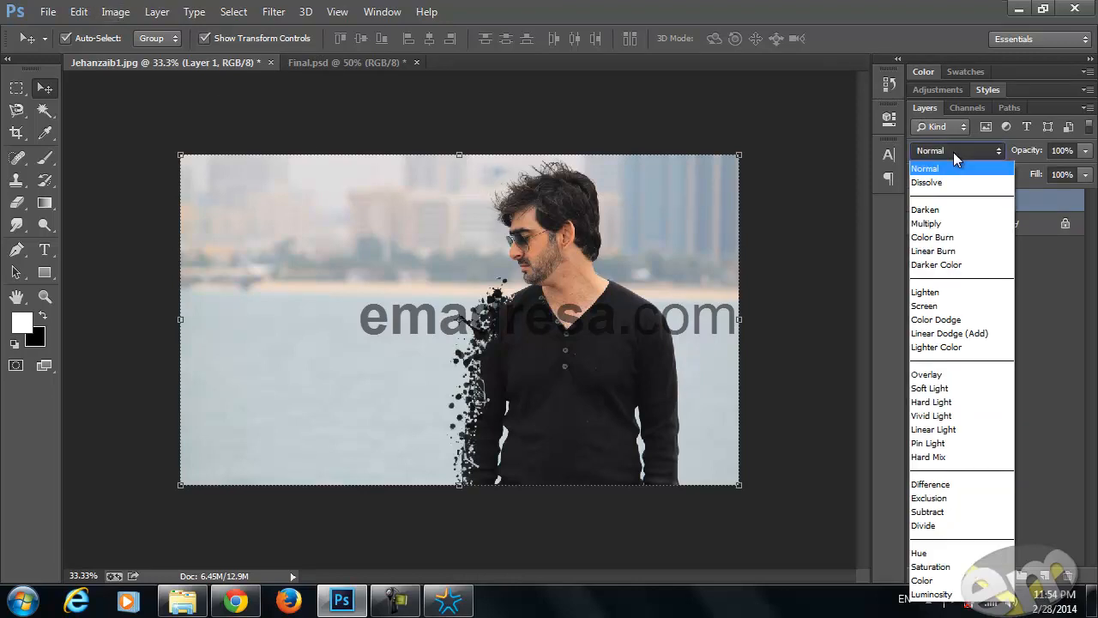
pyautogui.click(939, 388)
pyautogui.click(1064, 150)
pyautogui.write('50')
pyautogui.press('Return')
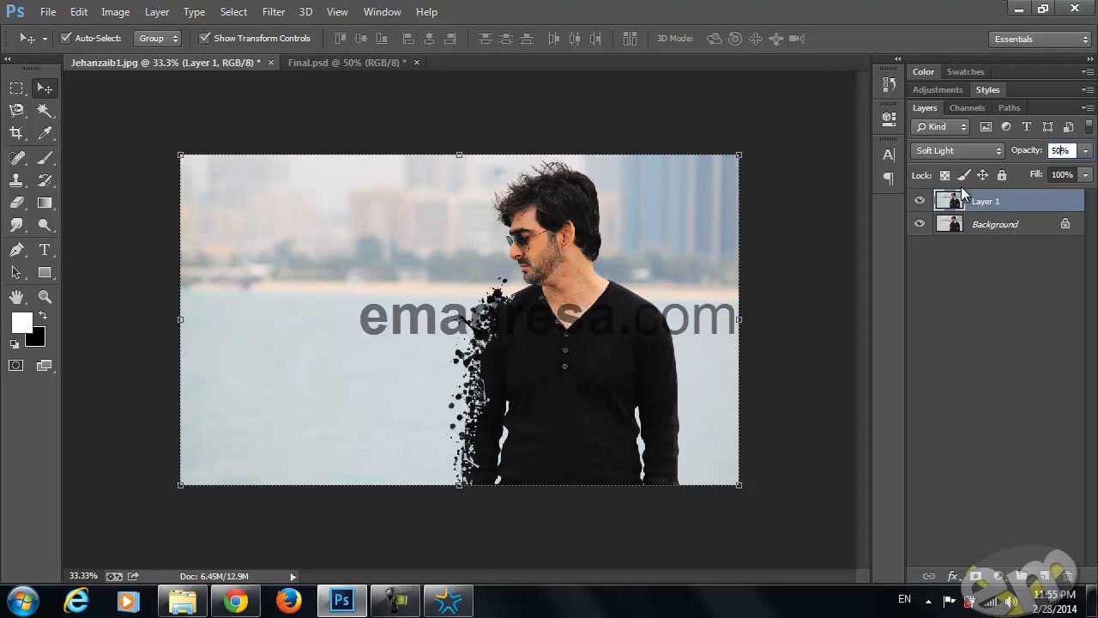
pyautogui.press('Return')
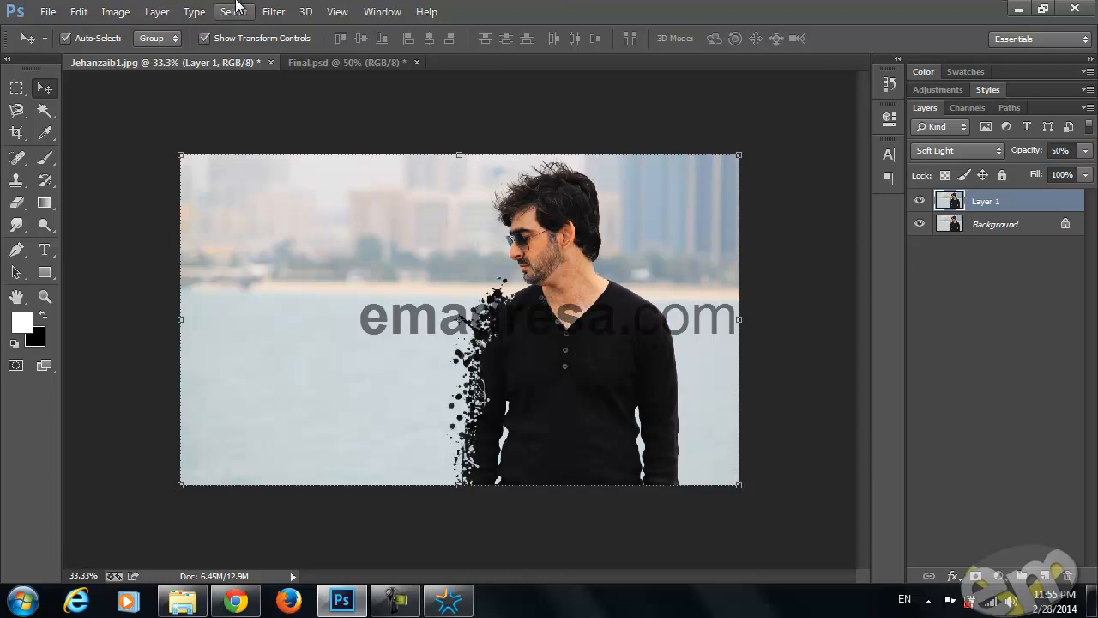
# Desaturate the Soft Light duplicate layer with a Hue/Saturation adjustment at -100 saturation
pyautogui.click(115, 11)
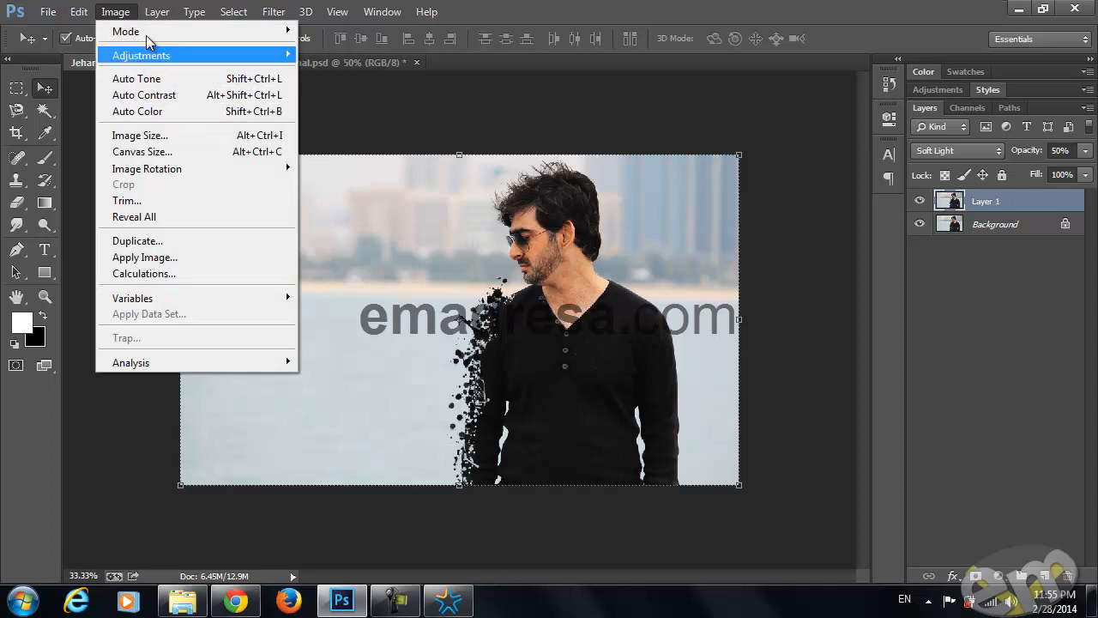
pyautogui.moveTo(138, 55)
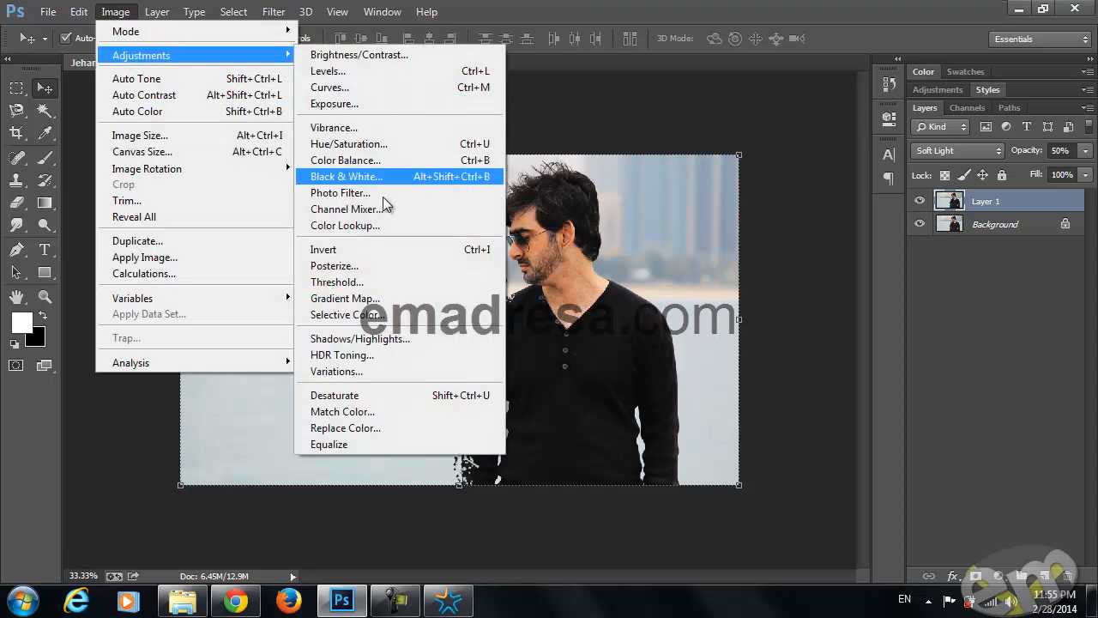
pyautogui.click(378, 144)
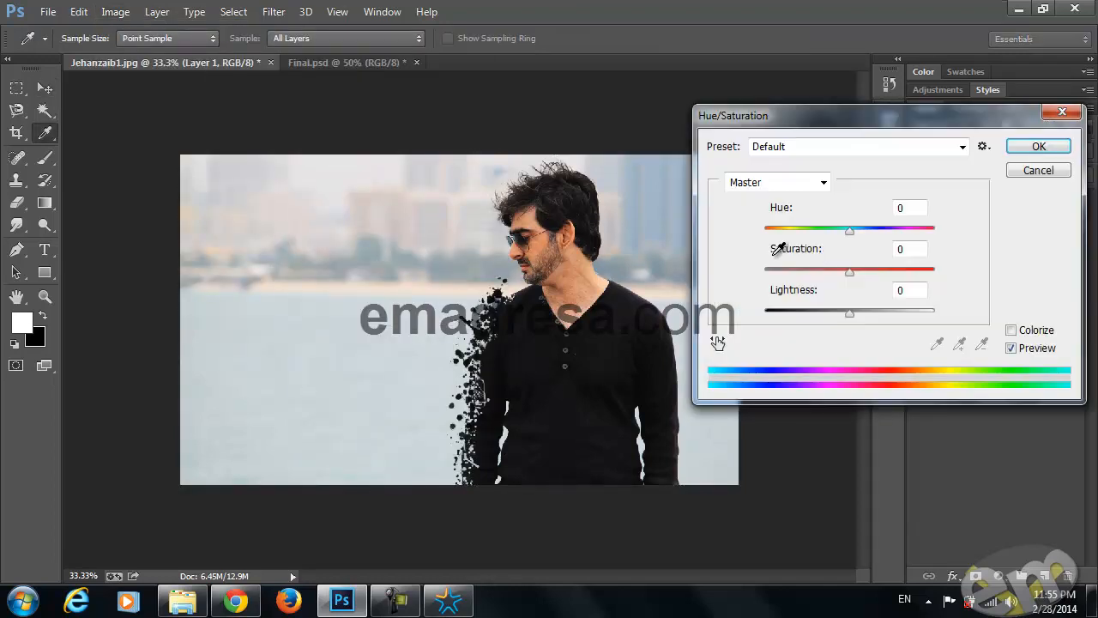
pyautogui.moveTo(847, 277); pyautogui.dragTo(742, 282)
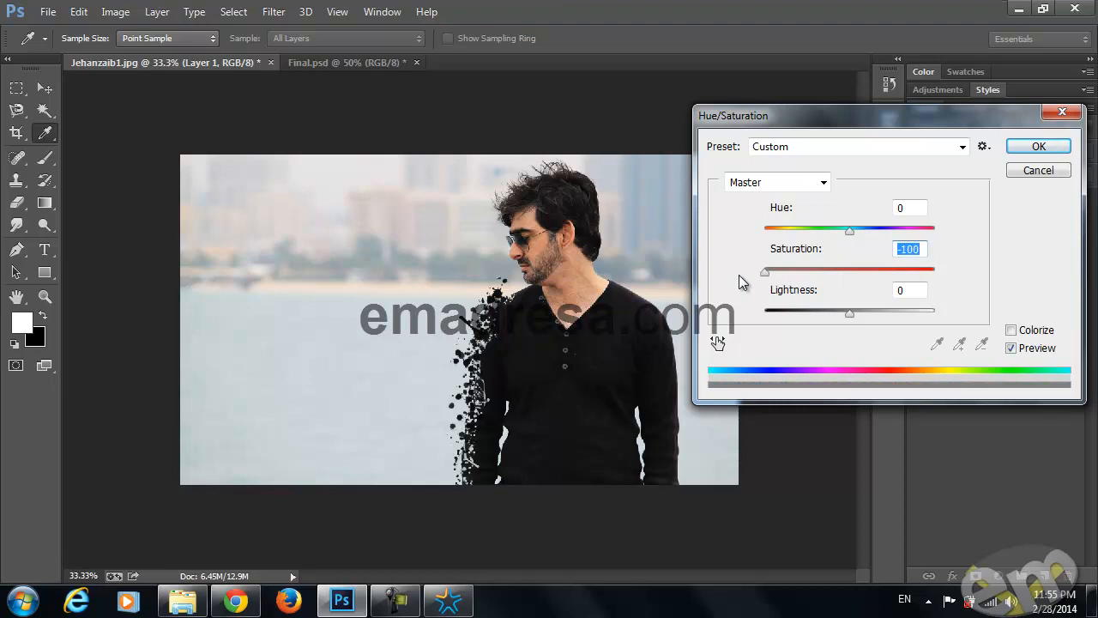
pyautogui.click(1015, 148)
pyautogui.click(917, 204)
pyautogui.click(917, 203)
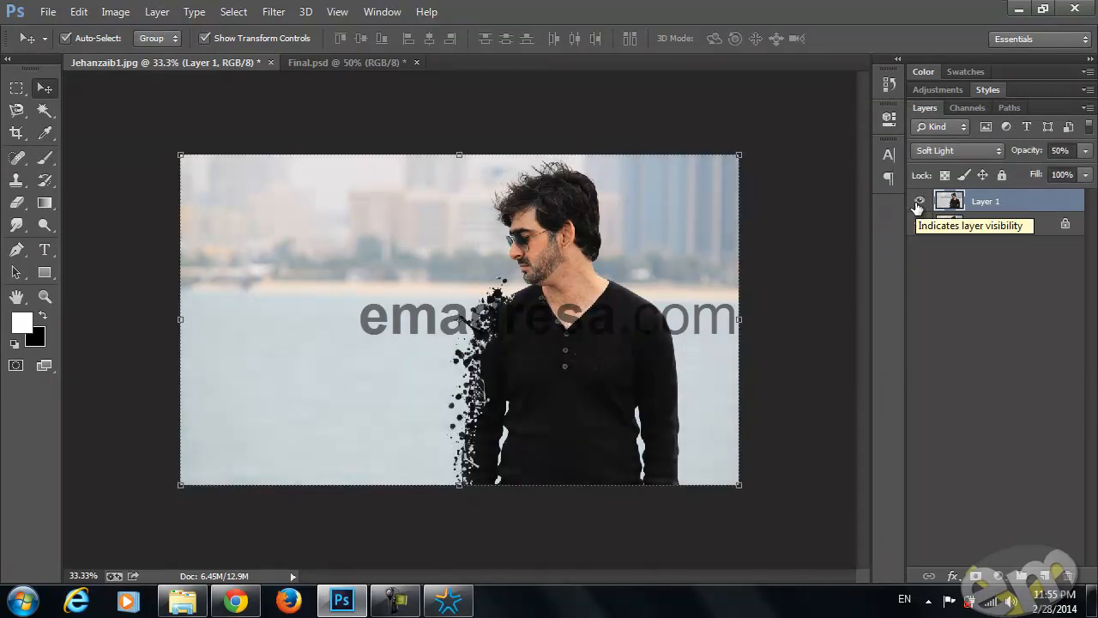
# In Final.psd, show Layer 1, Layer 2 and the two masked background copies, and inspect Layer 2's blend settings
pyautogui.click(350, 63)
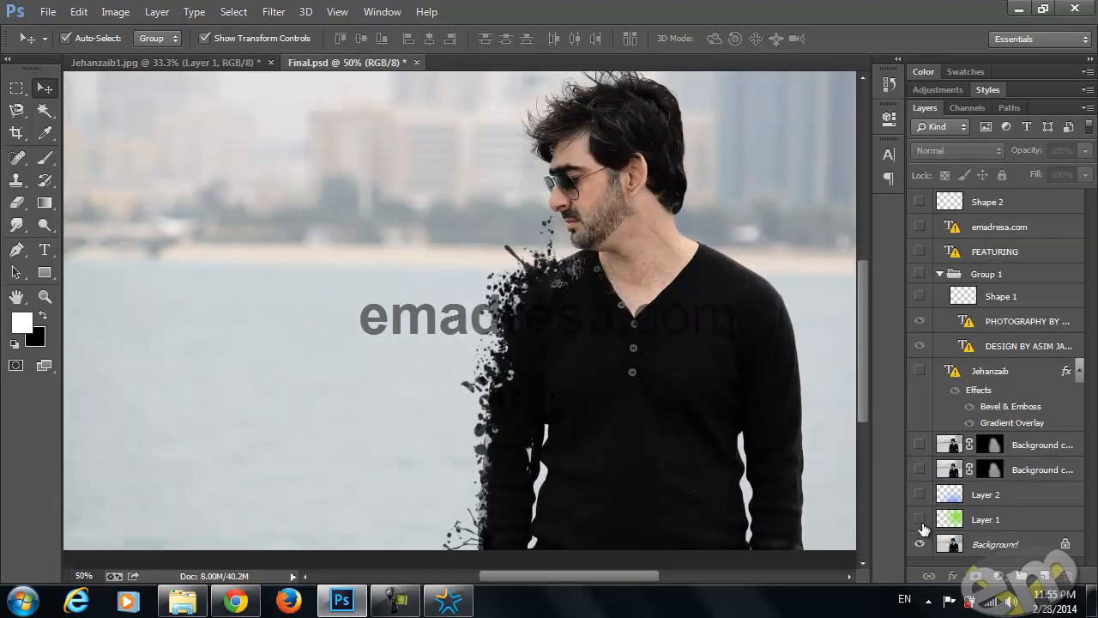
pyautogui.click(920, 519)
pyautogui.click(920, 494)
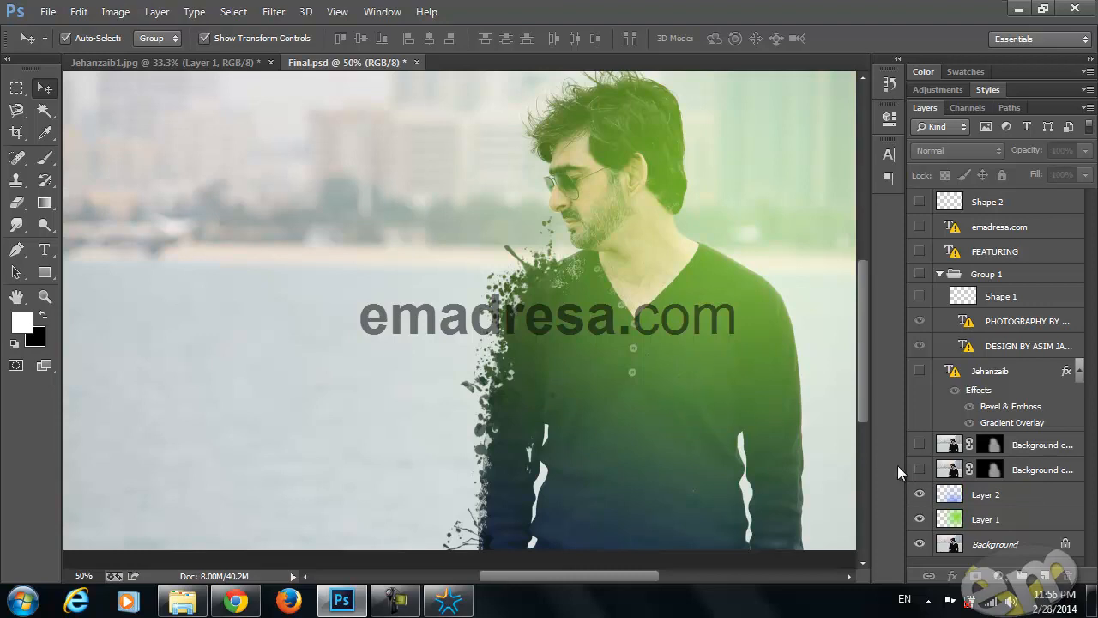
pyautogui.click(919, 470)
pyautogui.click(919, 445)
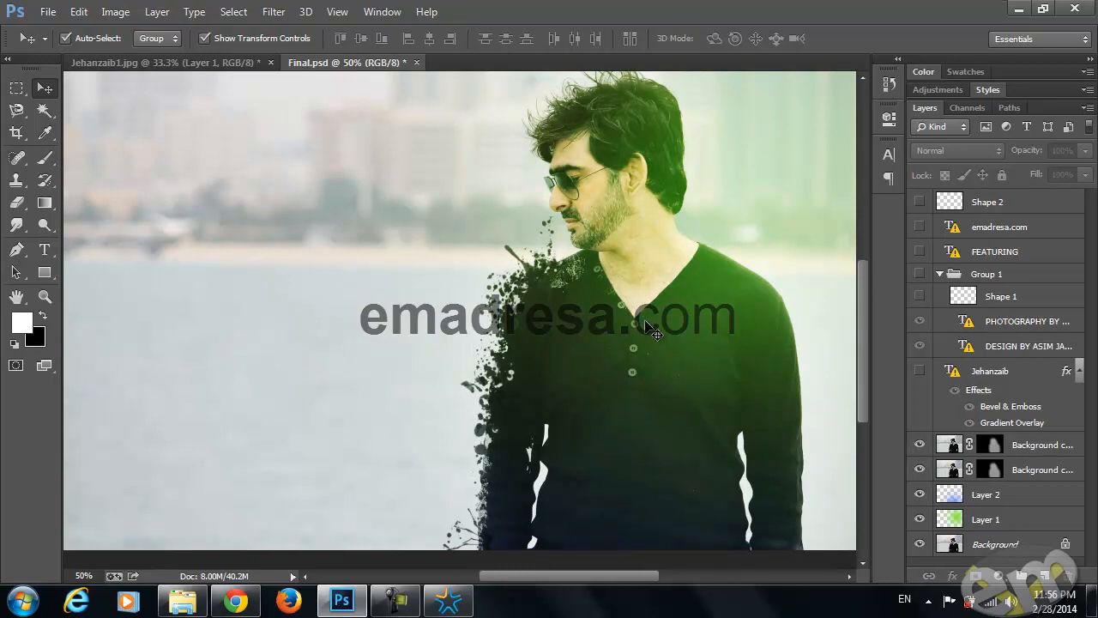
pyautogui.click(1004, 496)
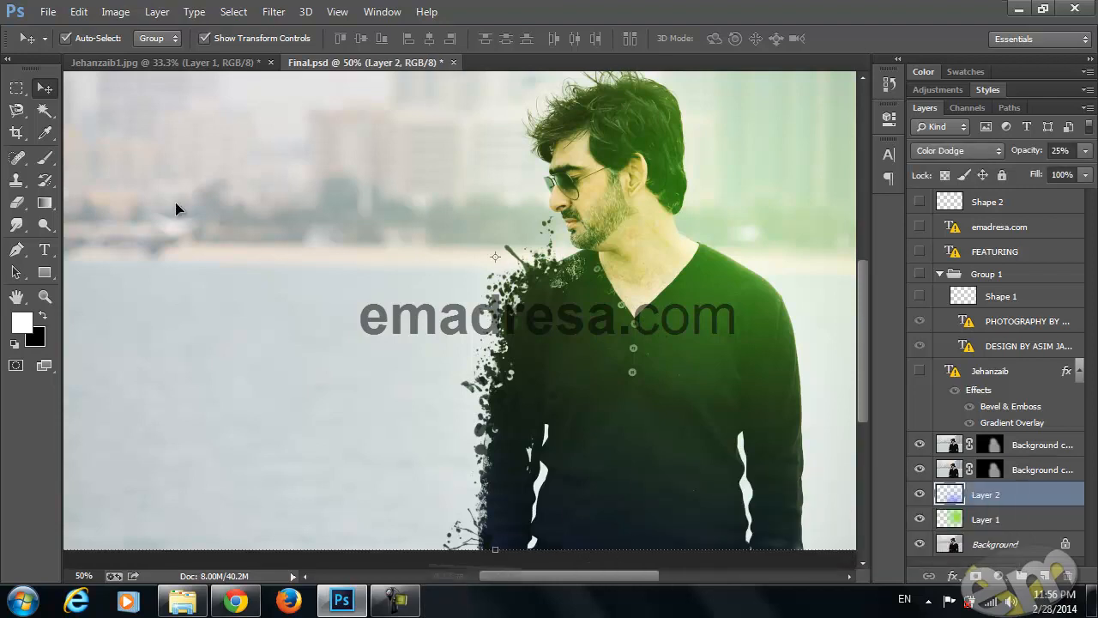
# Return to the working portrait and add a new empty layer above Layer 1
pyautogui.click(155, 62)
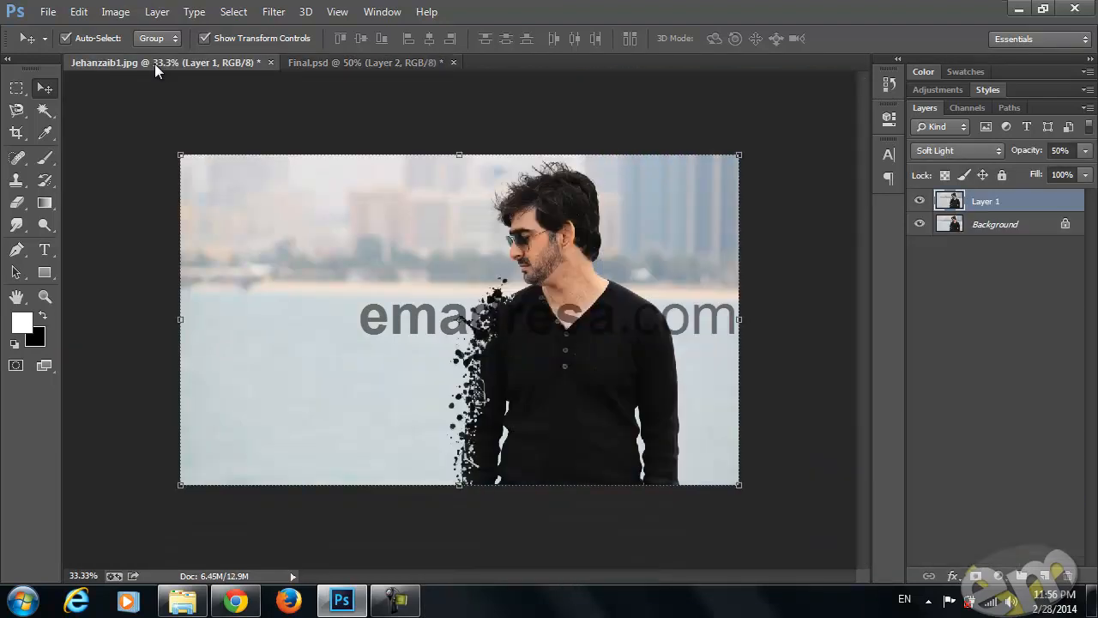
pyautogui.click(156, 116)
pyautogui.click(1045, 575)
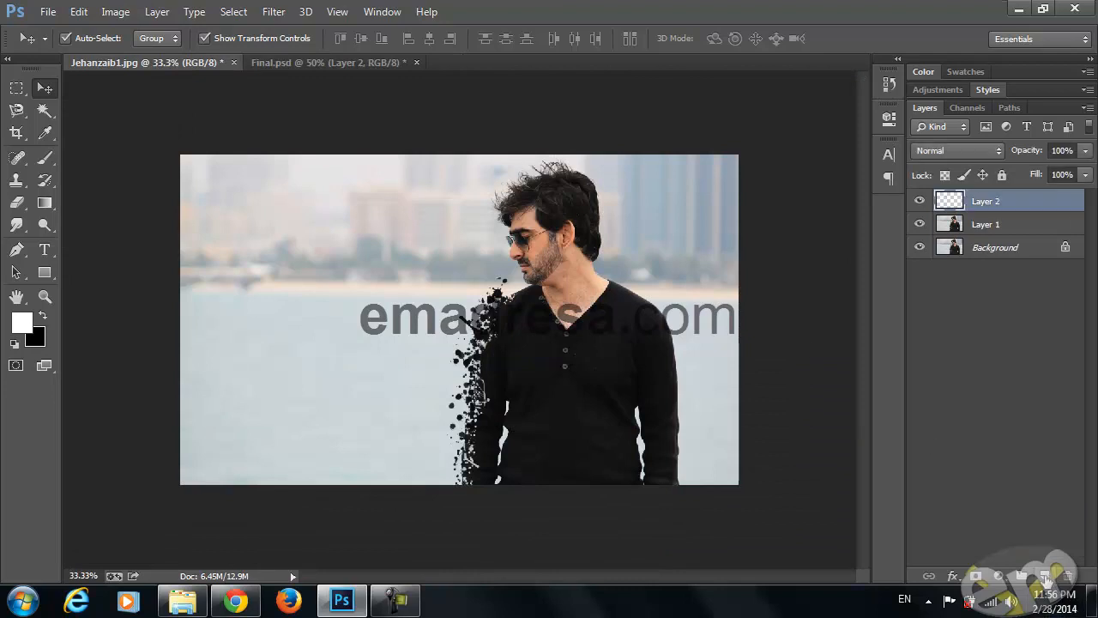
# Open the C 1.jpg swatch image and sample its green as the foreground colour
pyautogui.click(182, 600)
pyautogui.moveTo(273, 300); pyautogui.dragTo(490, 69)
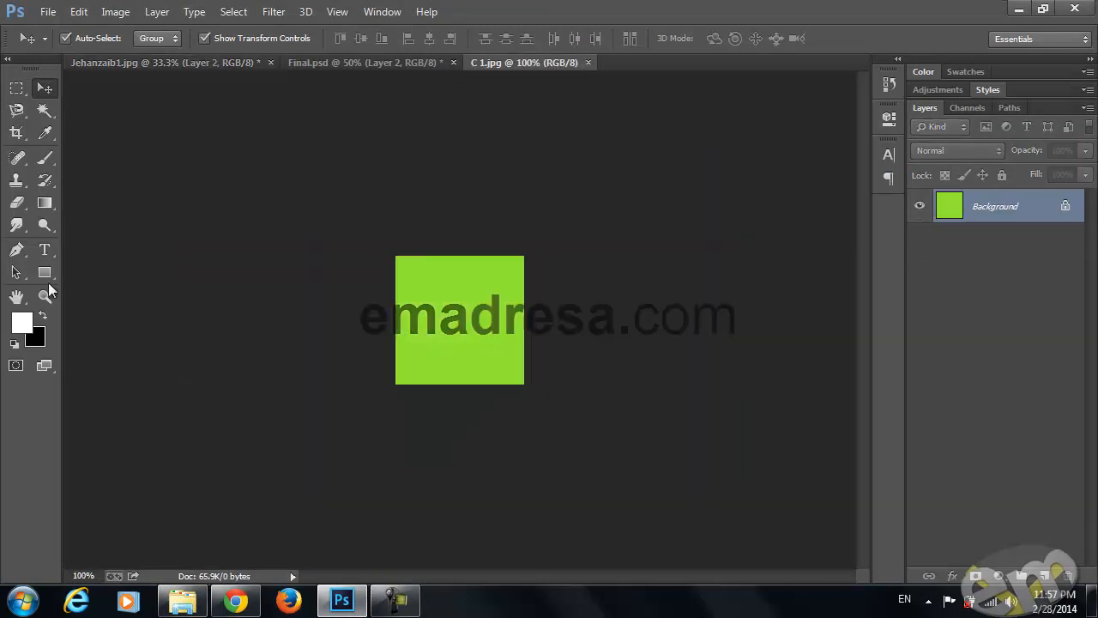
pyautogui.click(21, 323)
pyautogui.click(433, 279)
pyautogui.click(911, 221)
pyautogui.press('v')
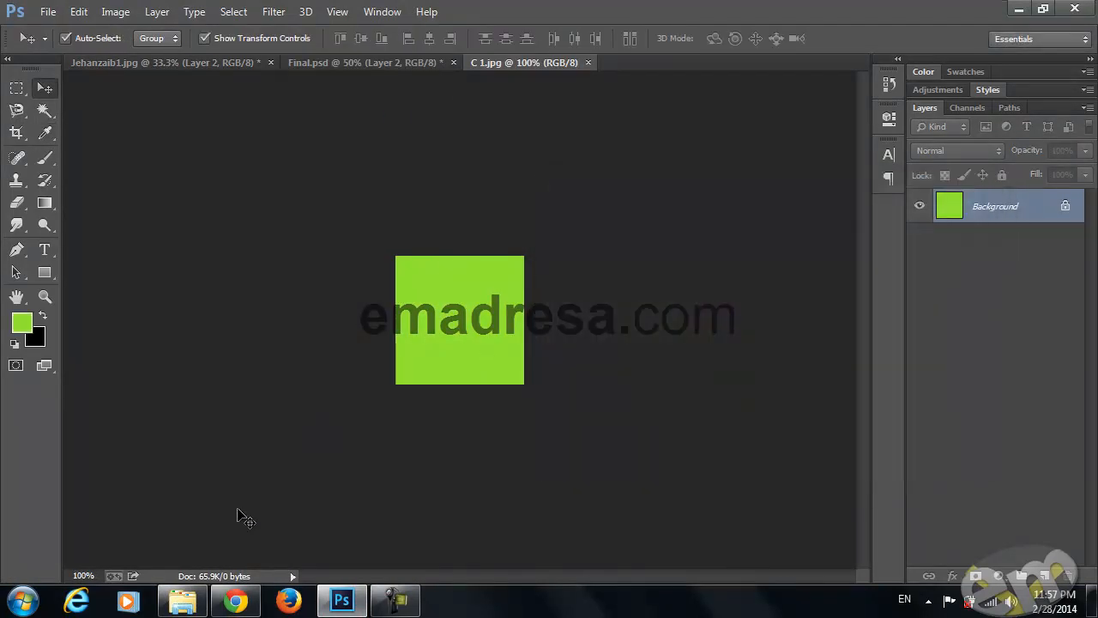
# Open C 2.jpg, sample its blue as the background colour, and close both swatch images
pyautogui.click(182, 601)
pyautogui.click(507, 324)
pyautogui.moveTo(507, 325); pyautogui.dragTo(676, 68)
pyautogui.click(38, 340)
pyautogui.click(468, 292)
pyautogui.press('Return')
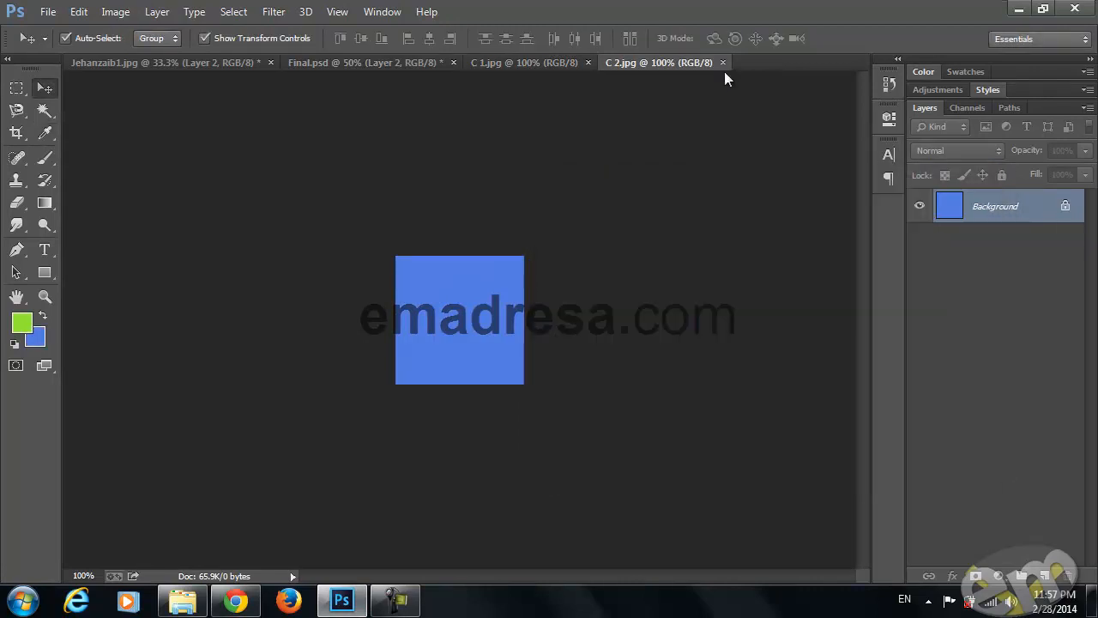
pyautogui.click(722, 63)
pyautogui.click(587, 63)
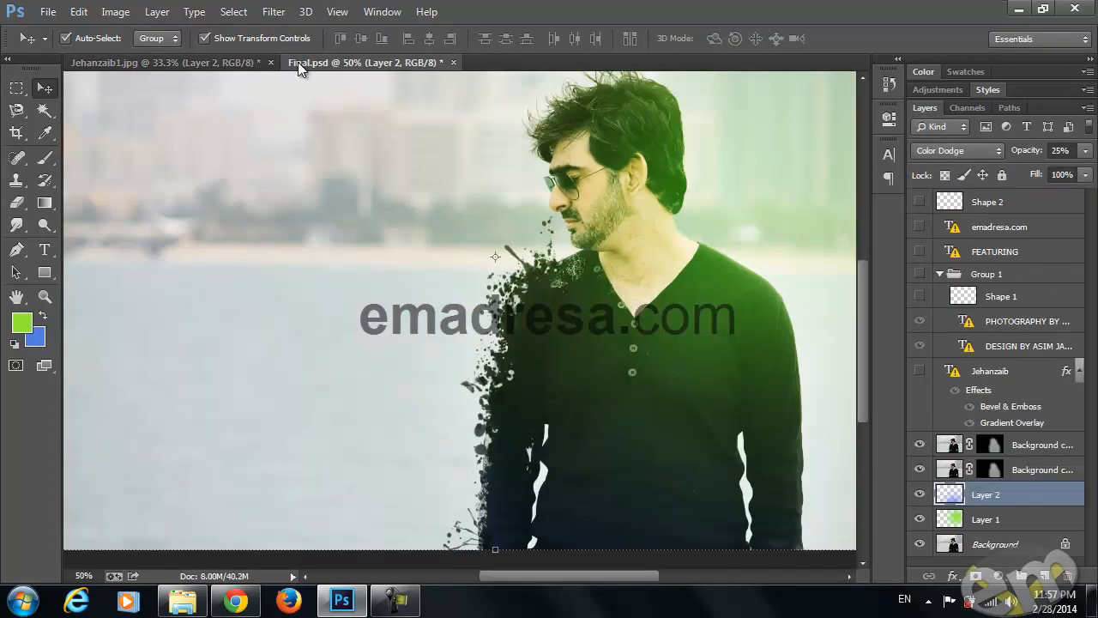
# Compare the working portrait with the green lighting in Final.psd at 33.3% zoom
pyautogui.click(183, 60)
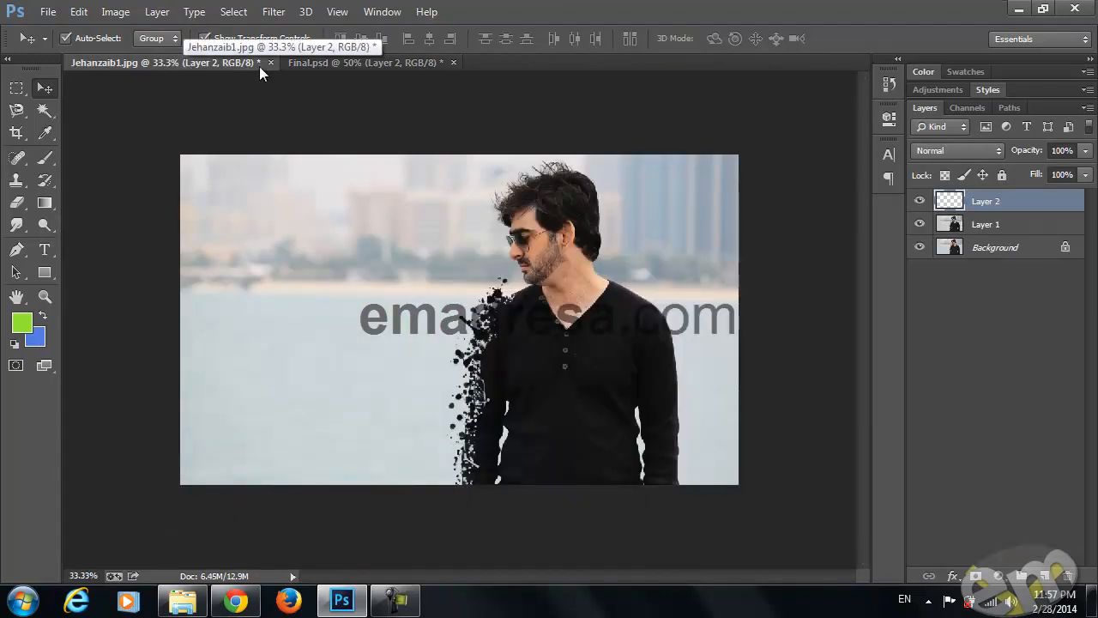
pyautogui.click(324, 64)
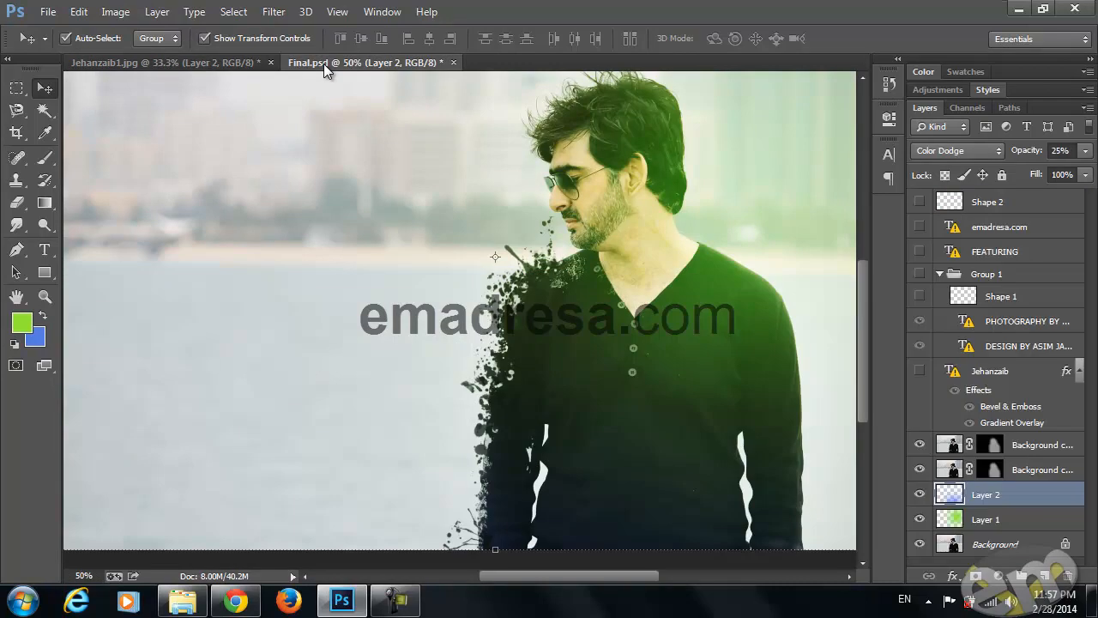
pyautogui.click(45, 297)
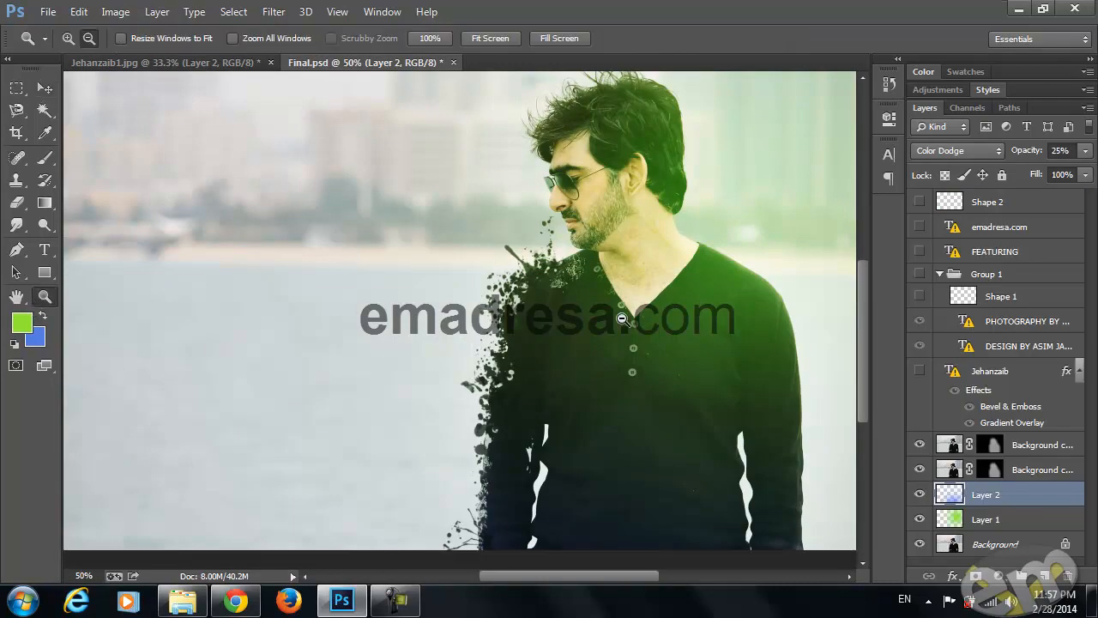
pyautogui.keyDown('alt'); pyautogui.click(629, 316); pyautogui.keyUp('alt')
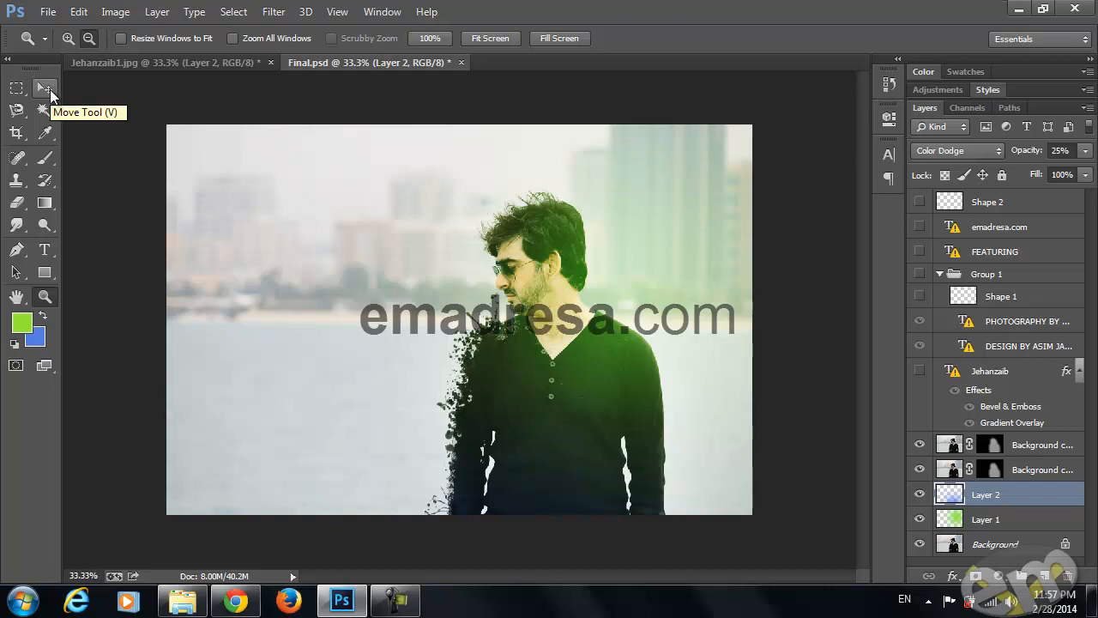
pyautogui.click(129, 64)
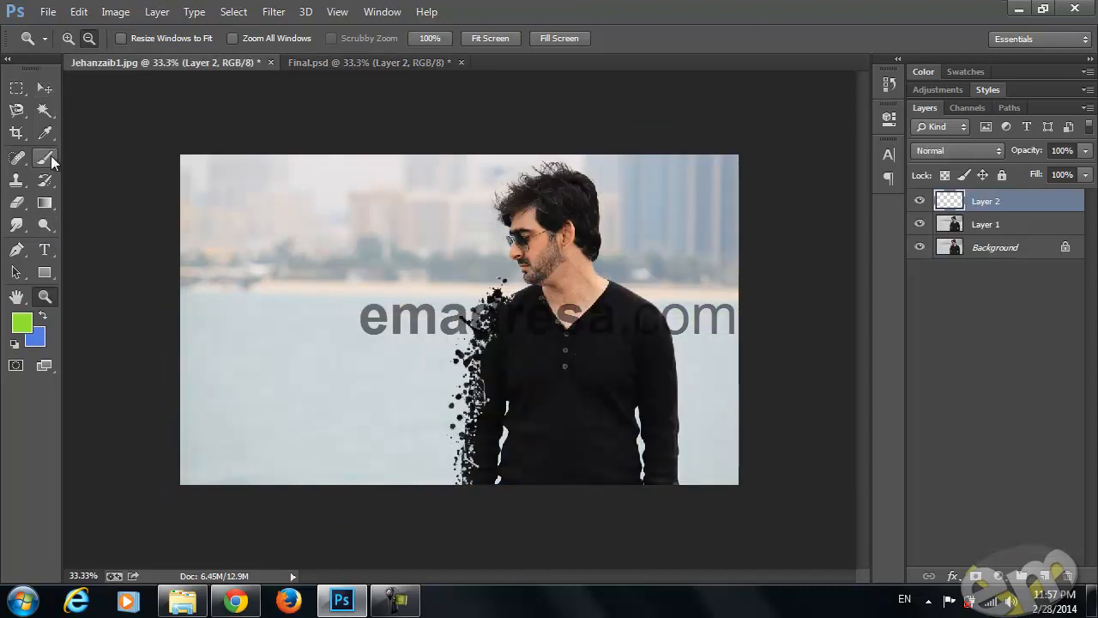
# Paint a green dab on Layer 2 over the man's head and the buildings behind him with a soft round 1842 px brush at 0% hardness
pyautogui.click(45, 157)
pyautogui.rightClick(481, 292)
pyautogui.scroll(10, 608, 438)
pyautogui.click(615, 413)
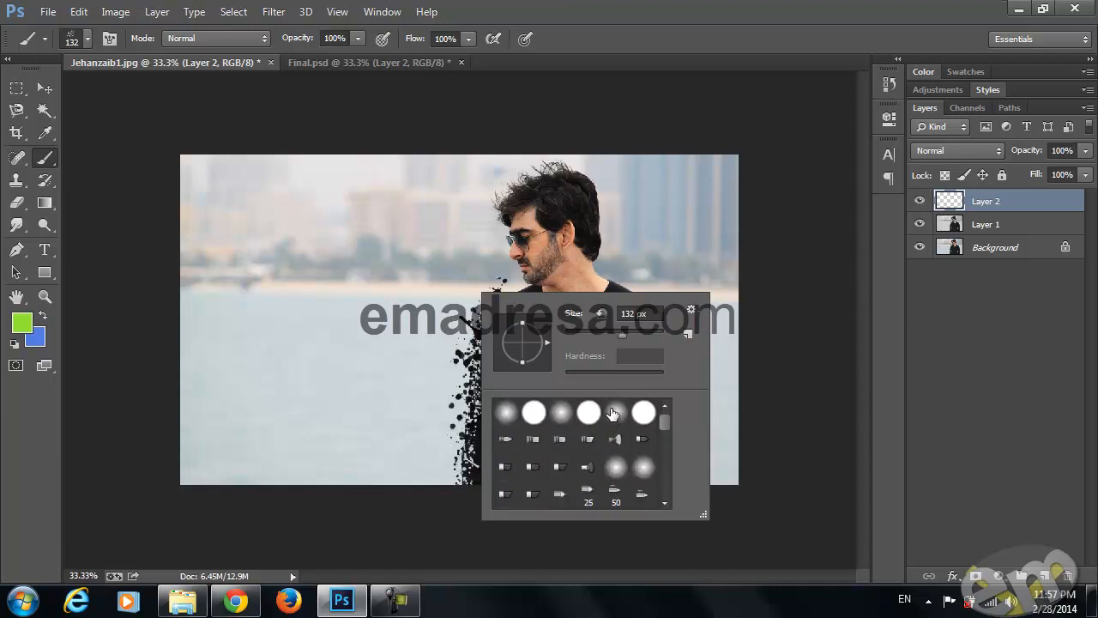
pyautogui.moveTo(649, 334); pyautogui.dragTo(656, 333)
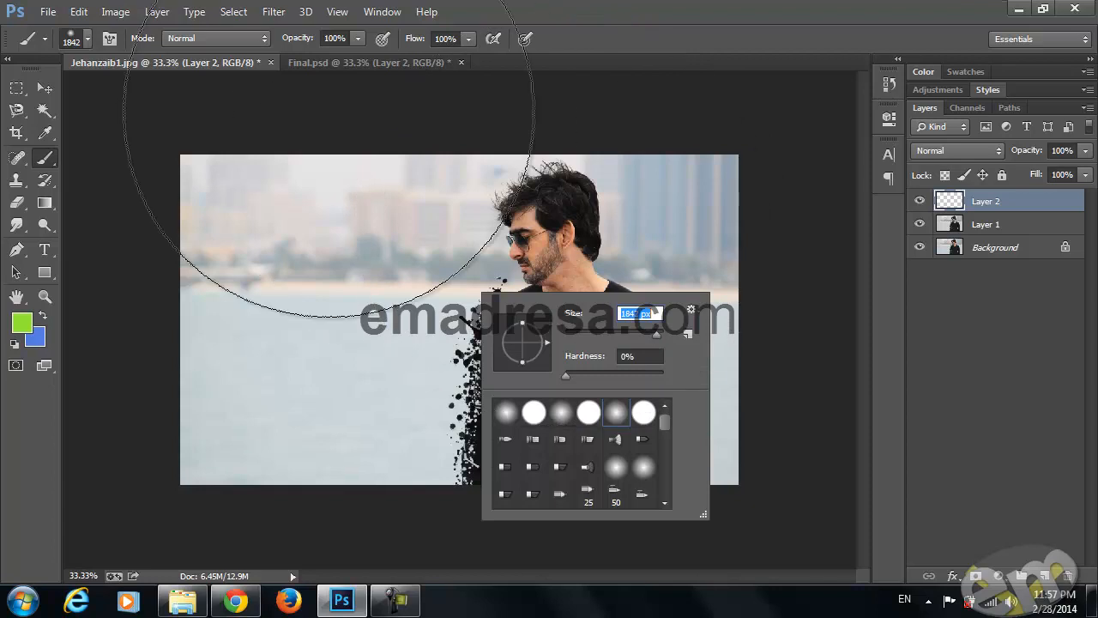
pyautogui.click(211, 59)
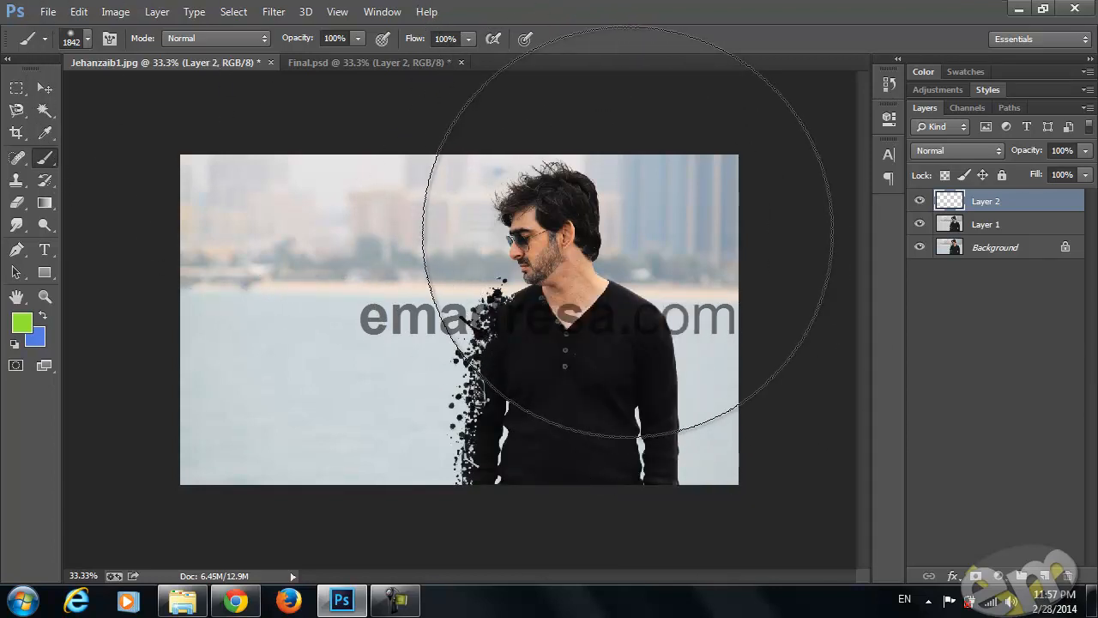
pyautogui.click(626, 231)
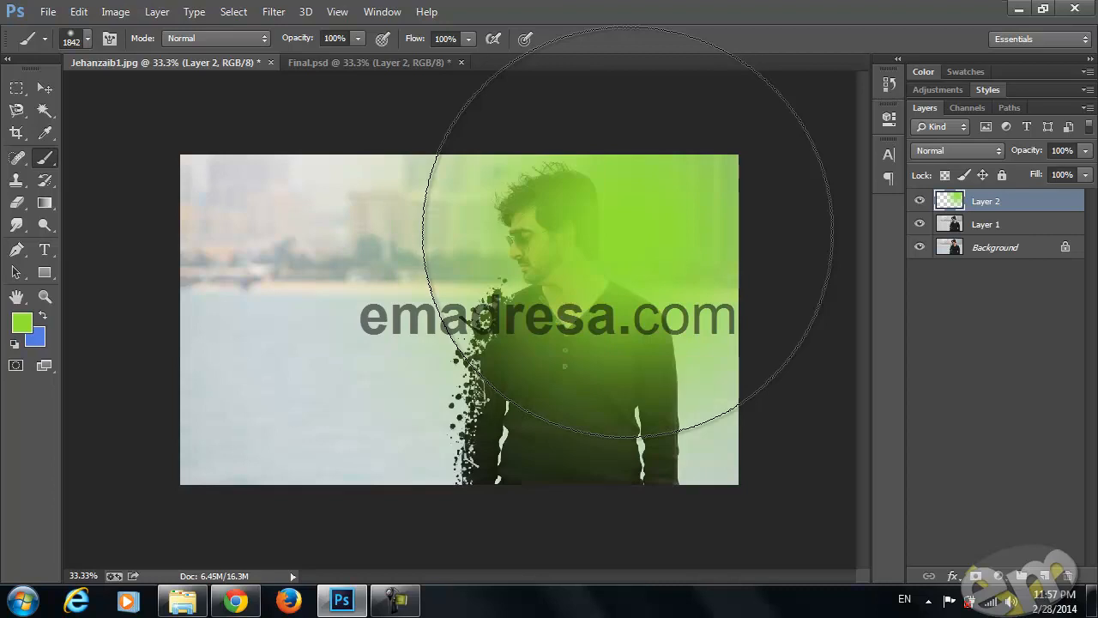
# Set the green layer's blend mode to Screen and its opacity to 77%
pyautogui.click(948, 152)
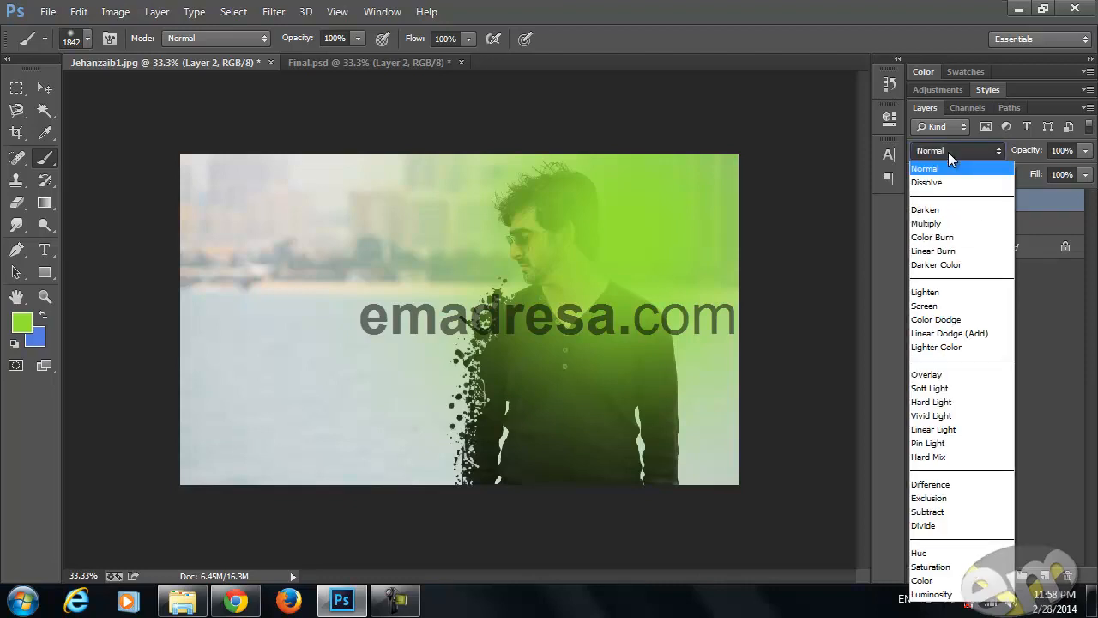
pyautogui.click(953, 306)
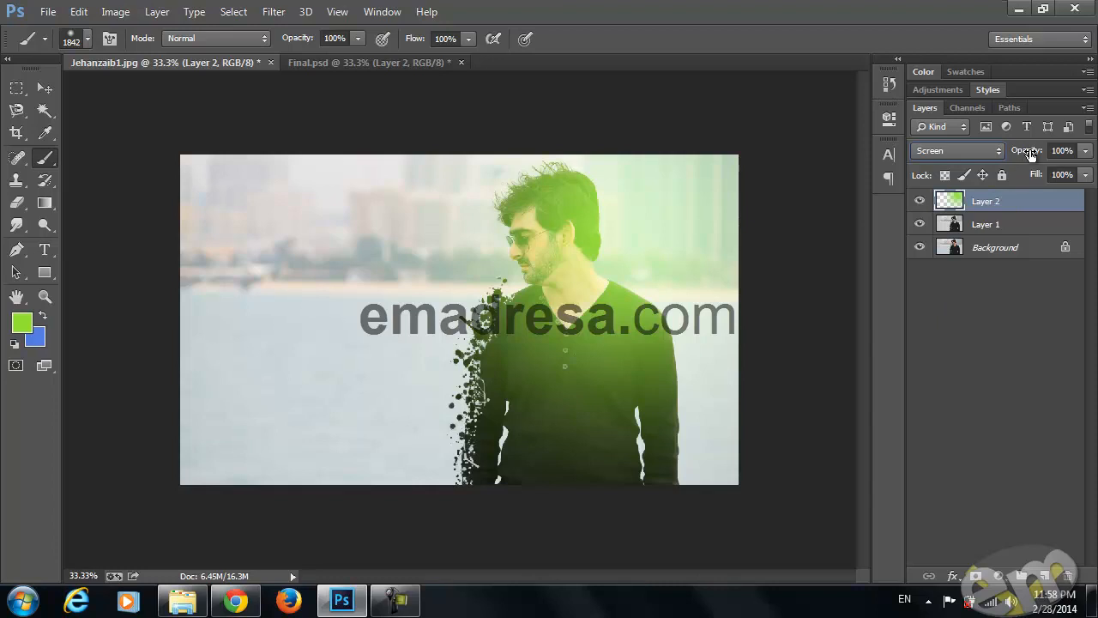
pyautogui.moveTo(1034, 153); pyautogui.dragTo(1013, 152)
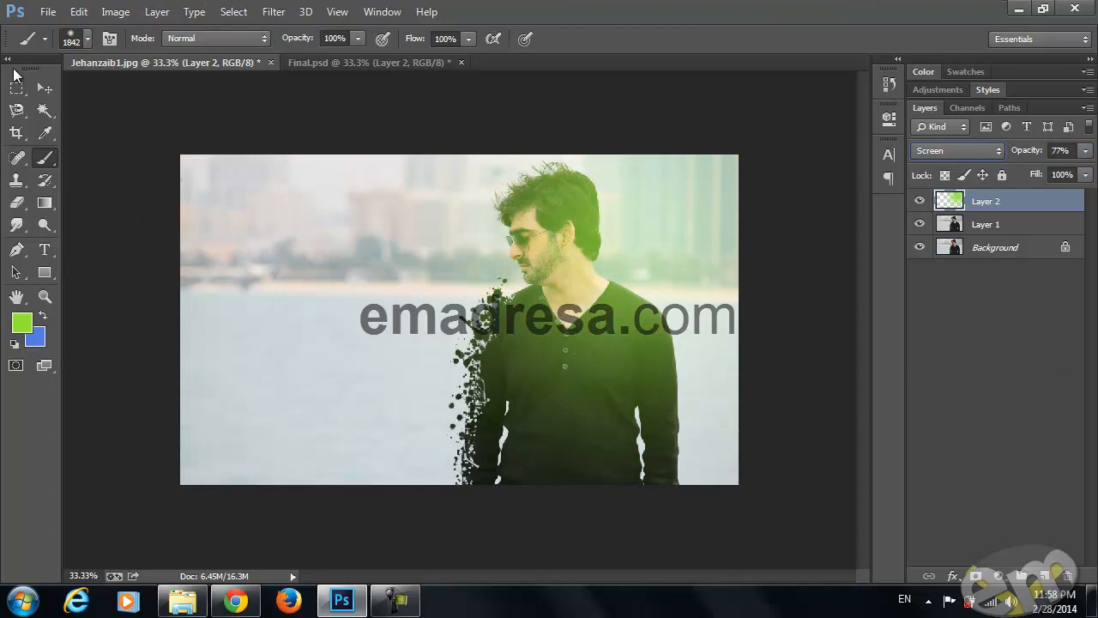
pyautogui.click(39, 89)
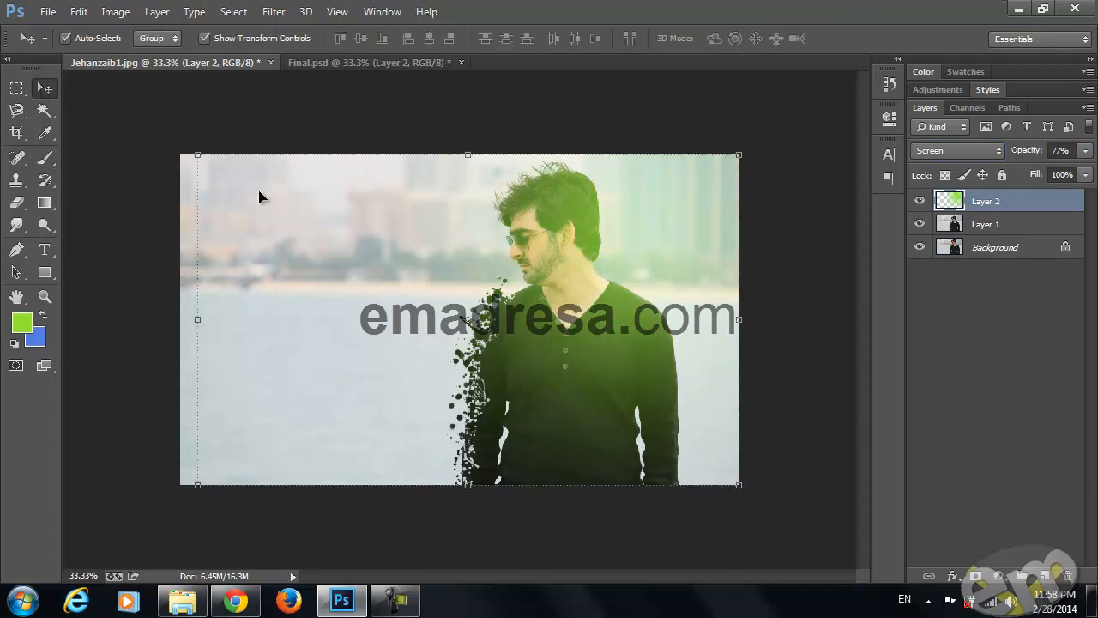
pyautogui.click(155, 199)
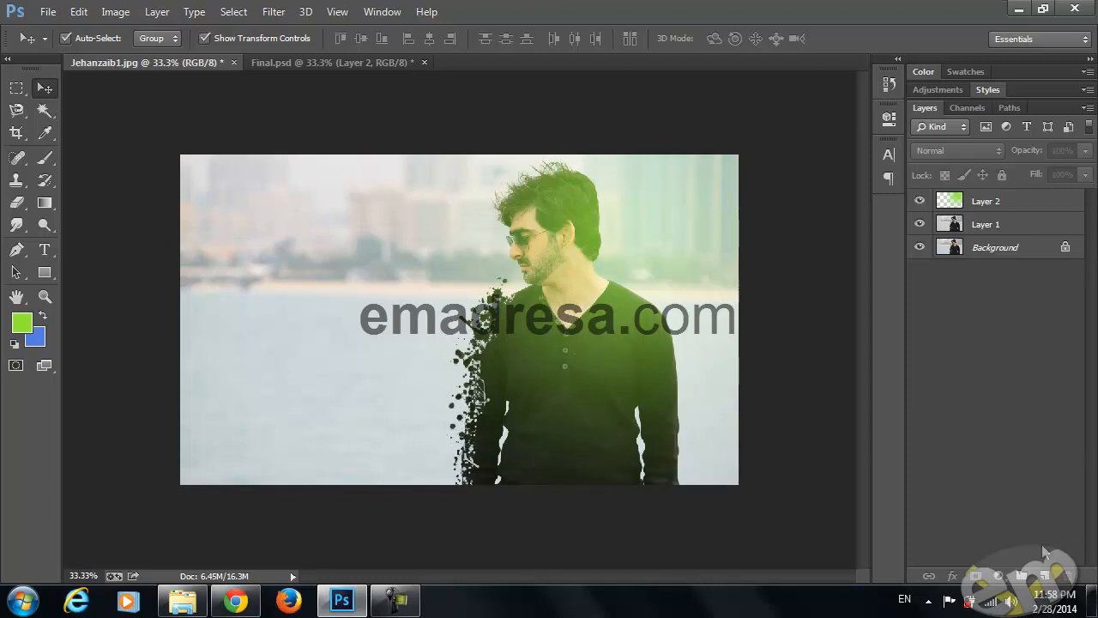
# Add a layer above the green one and paint a soft blue dab over the lower part of the sweater
pyautogui.click(987, 206)
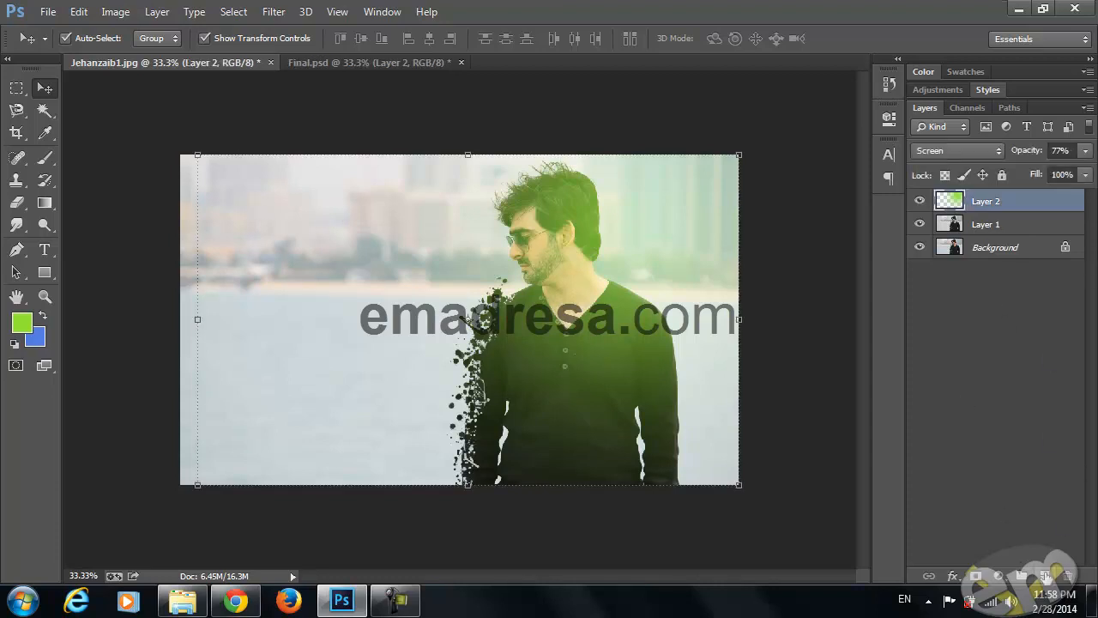
pyautogui.click(1045, 576)
pyautogui.click(43, 316)
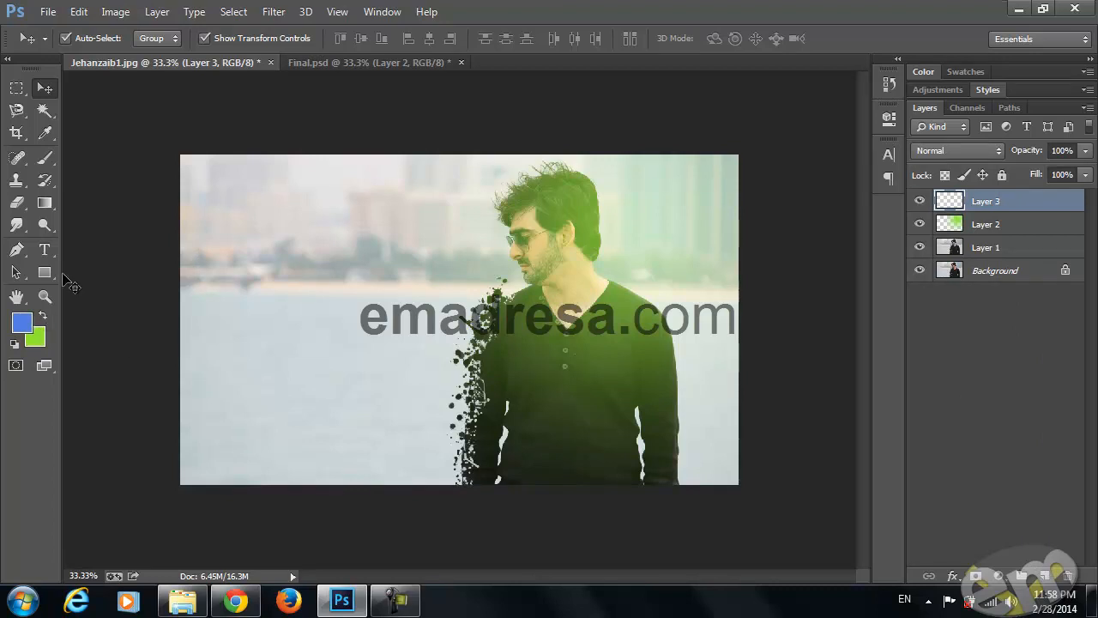
pyautogui.click(44, 158)
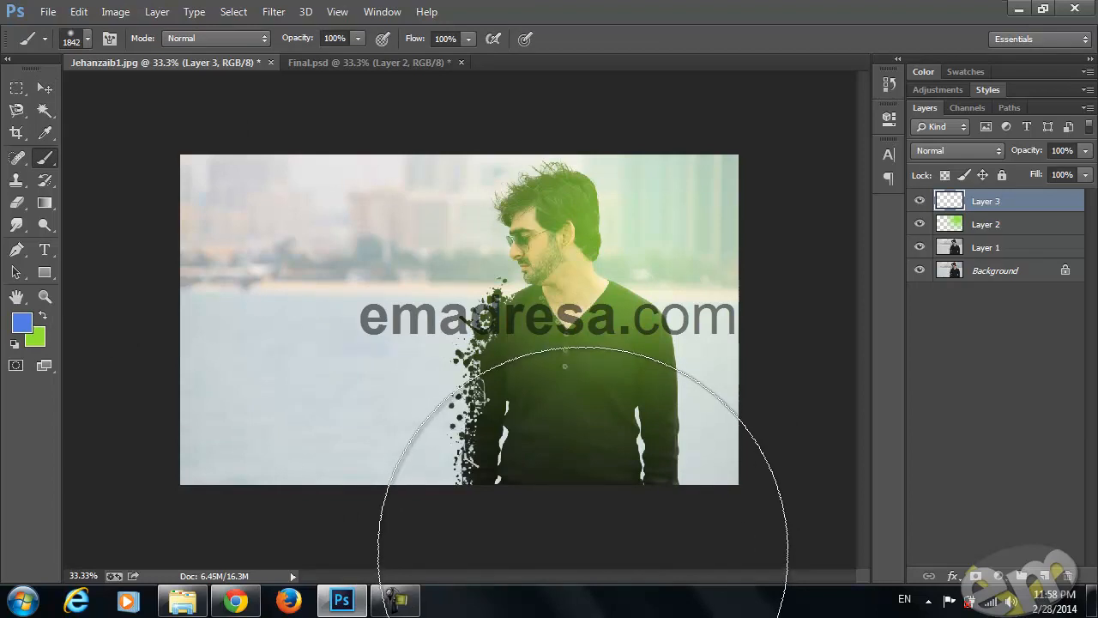
pyautogui.click(562, 523)
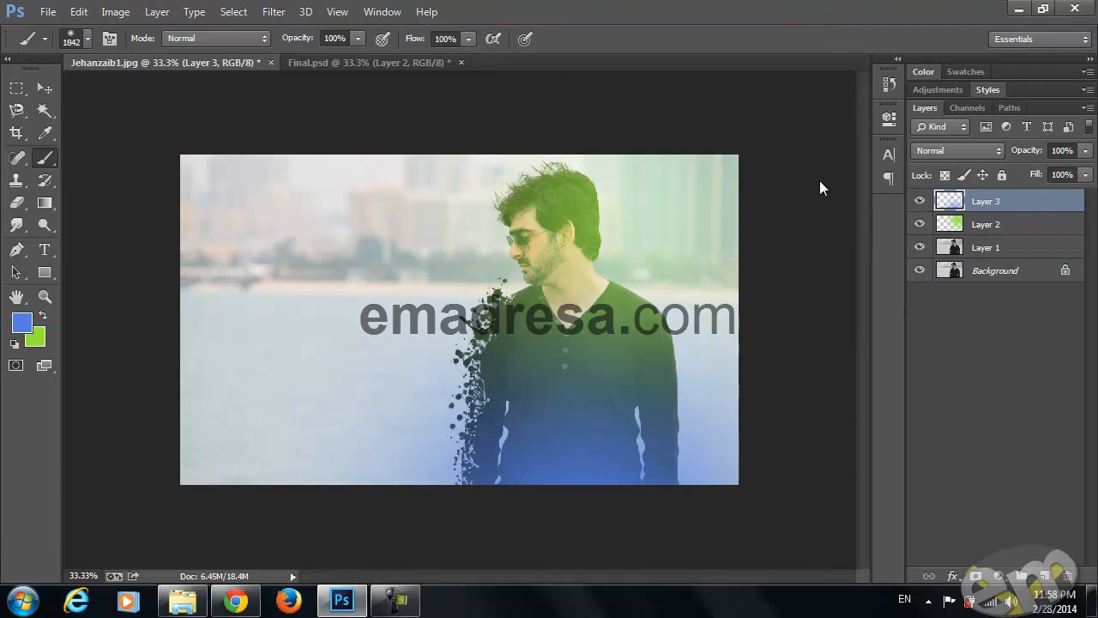
# Set the blue layer's blend mode to Color Dodge
pyautogui.click(935, 152)
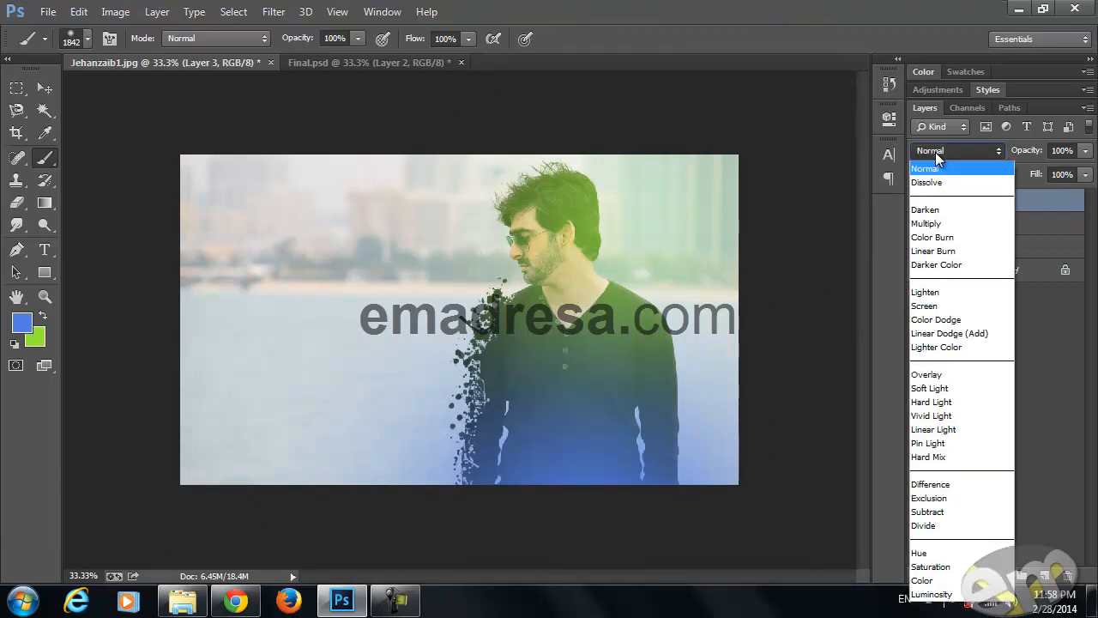
pyautogui.click(935, 320)
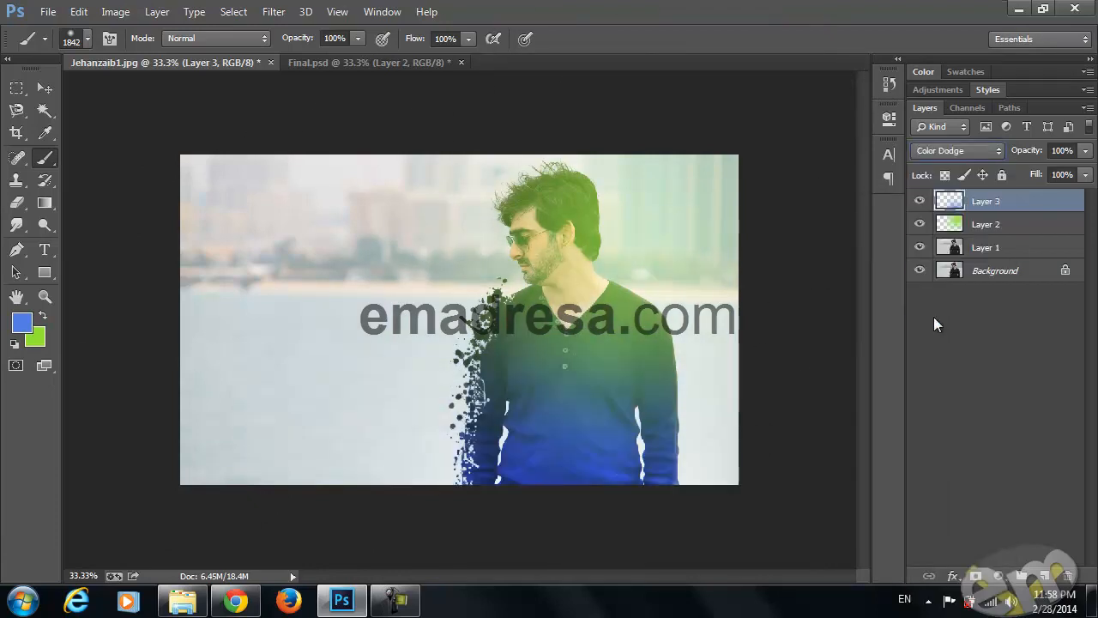
# Set the blue layer's opacity to 26% and compare the result with Final.psd
pyautogui.moveTo(1030, 151); pyautogui.dragTo(972, 158)
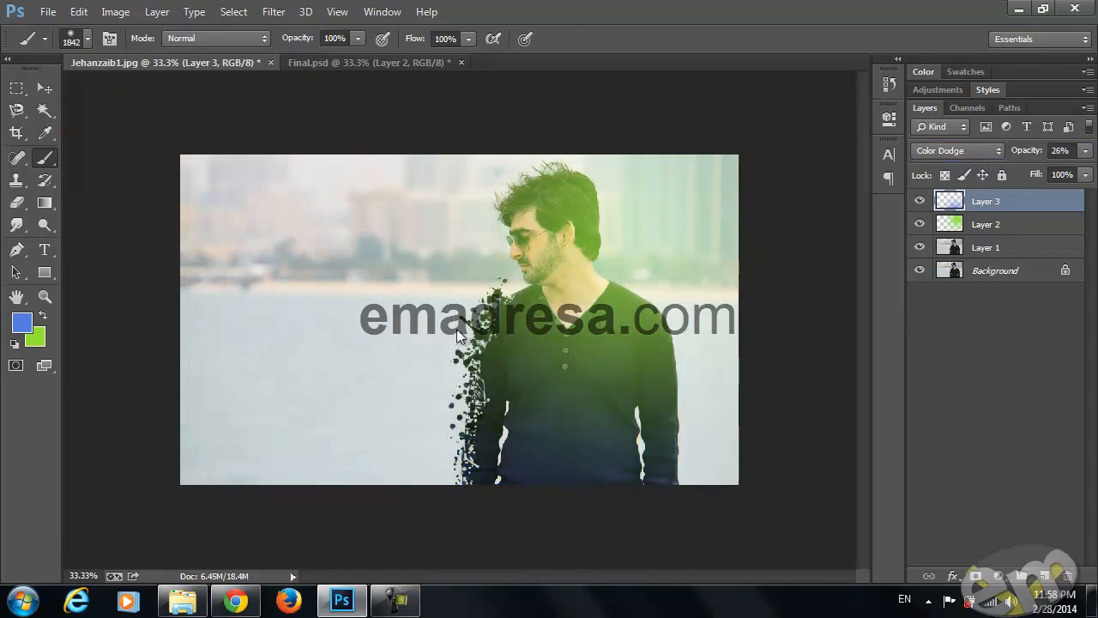
pyautogui.click(304, 64)
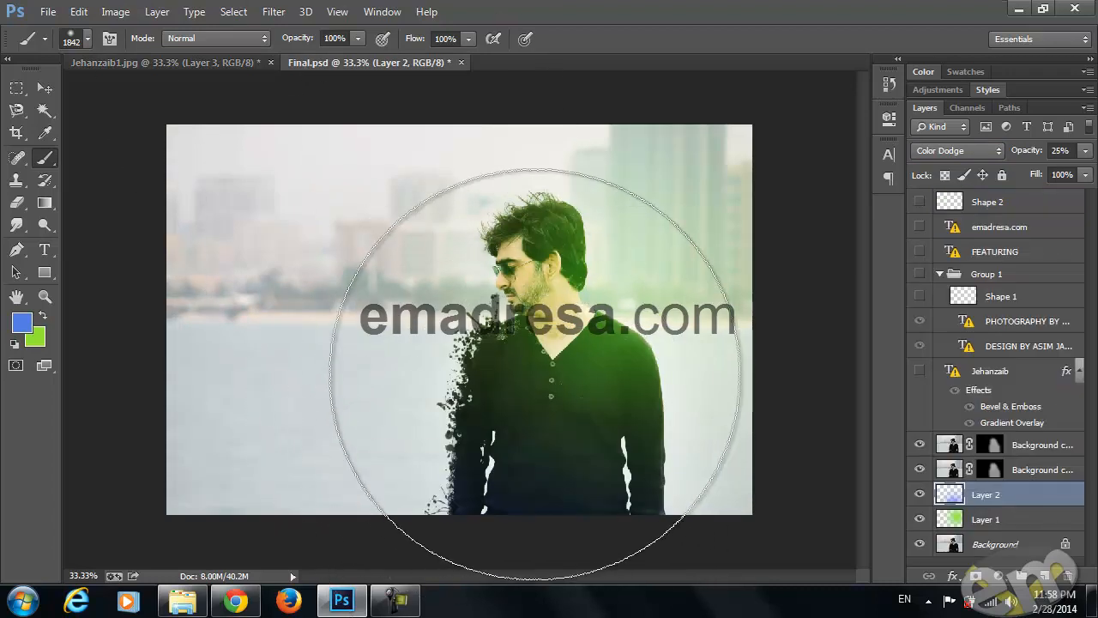
pyautogui.click(137, 59)
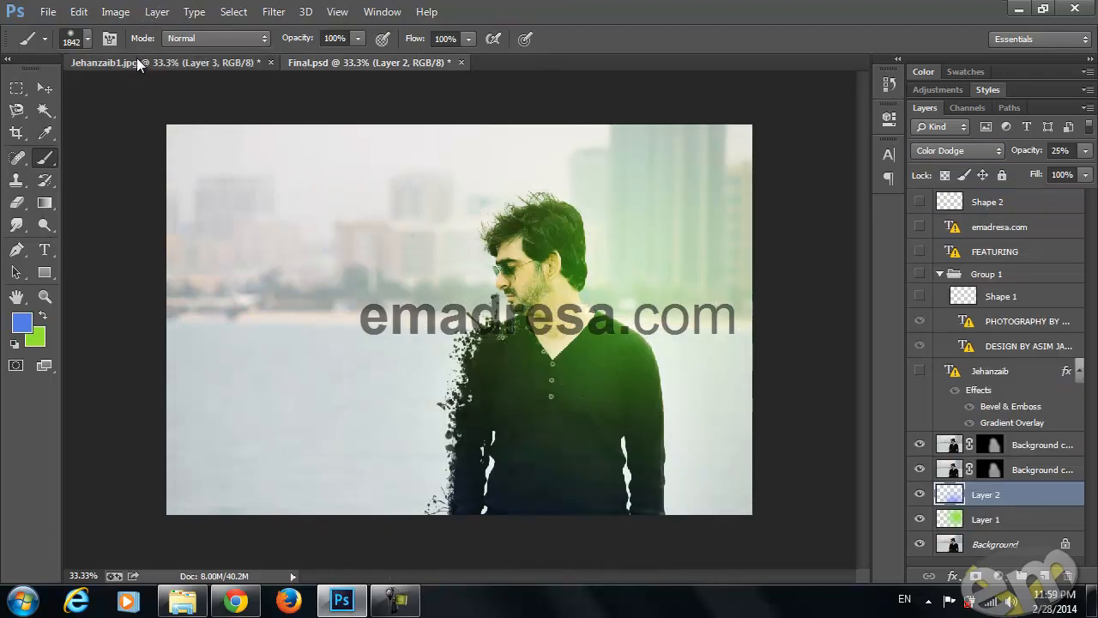
# Check Layer 1's effect by toggling its visibility, duplicate the layer and move the duplicate to the top of the layer stack
pyautogui.press('v')
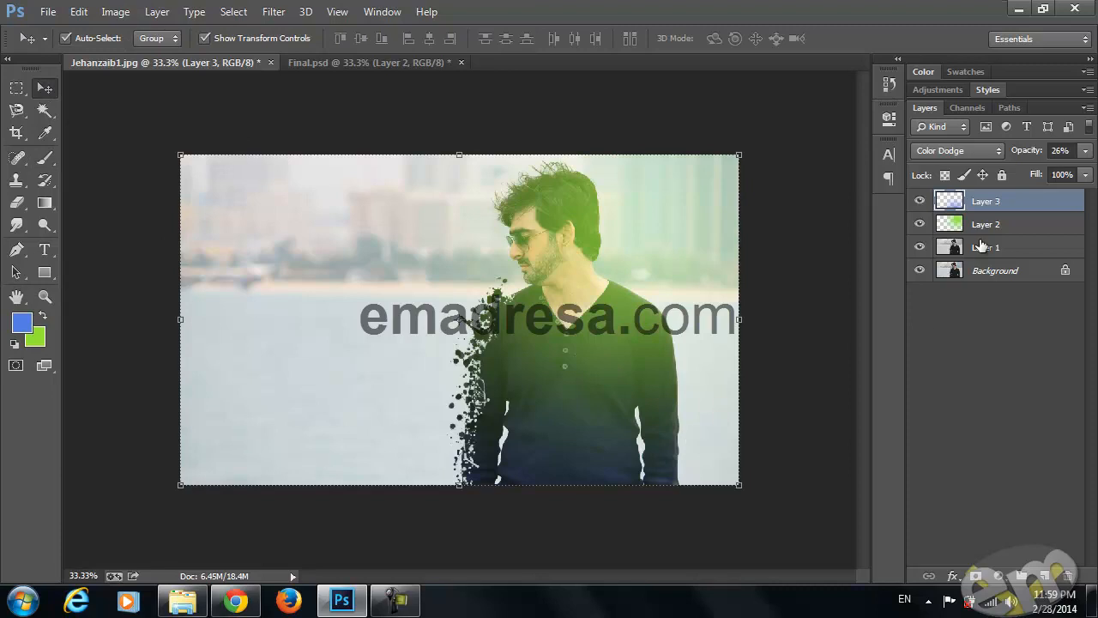
pyautogui.click(1008, 249)
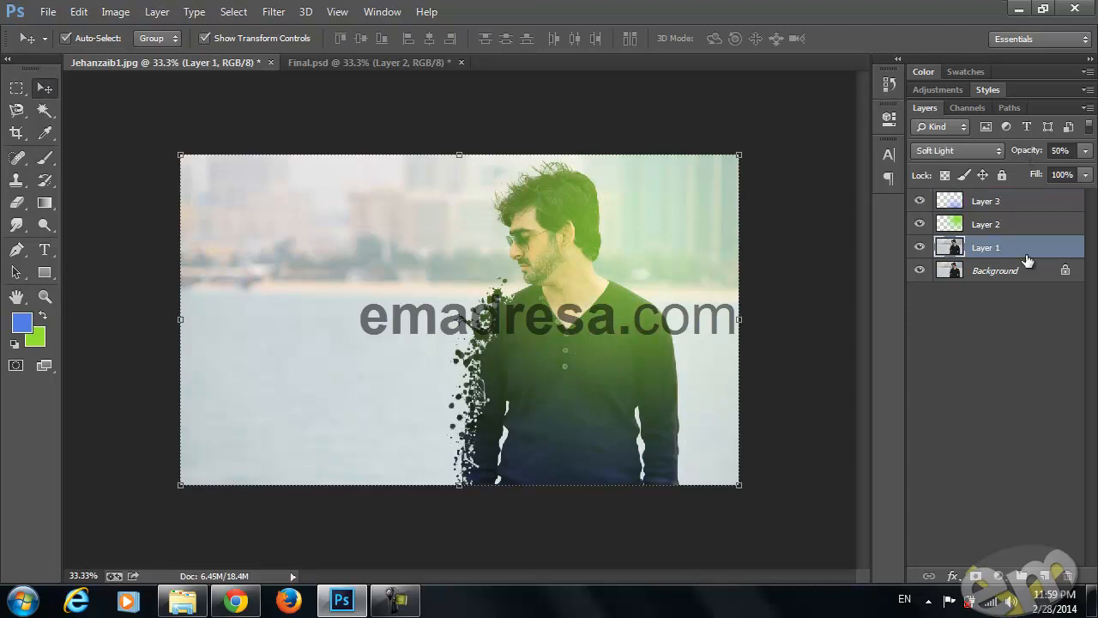
pyautogui.click(919, 248)
pyautogui.click(919, 249)
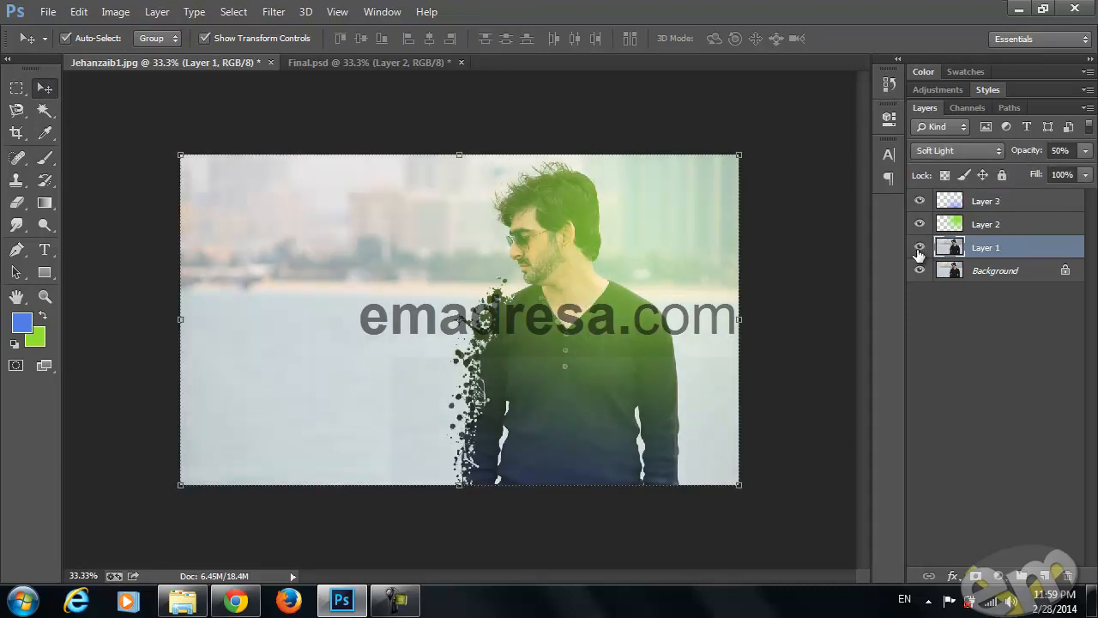
pyautogui.moveTo(1038, 254); pyautogui.dragTo(1045, 576)
pyautogui.moveTo(1023, 248); pyautogui.dragTo(1016, 191)
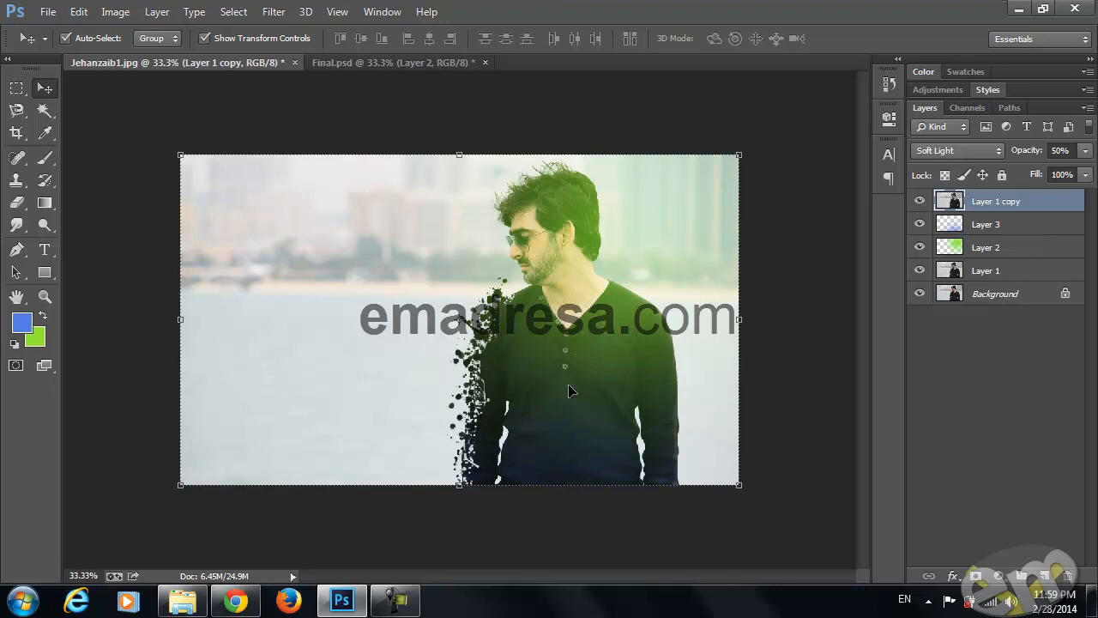
# Compare the portrait with Final.psd and toggle the duplicated layer's visibility to examine its effect
pyautogui.click(397, 66)
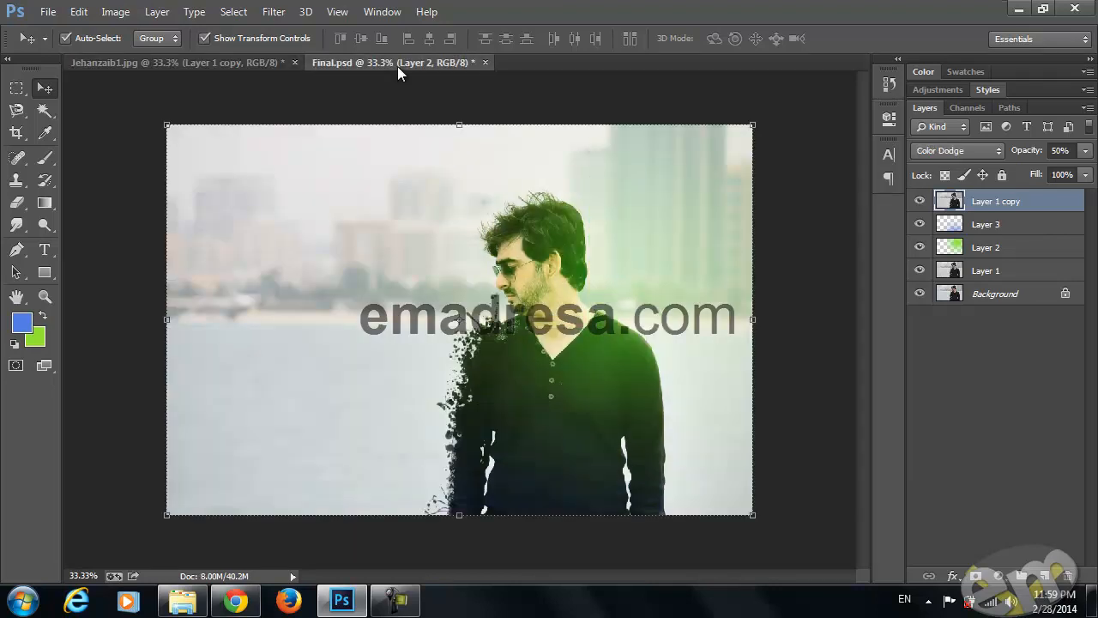
pyautogui.click(188, 66)
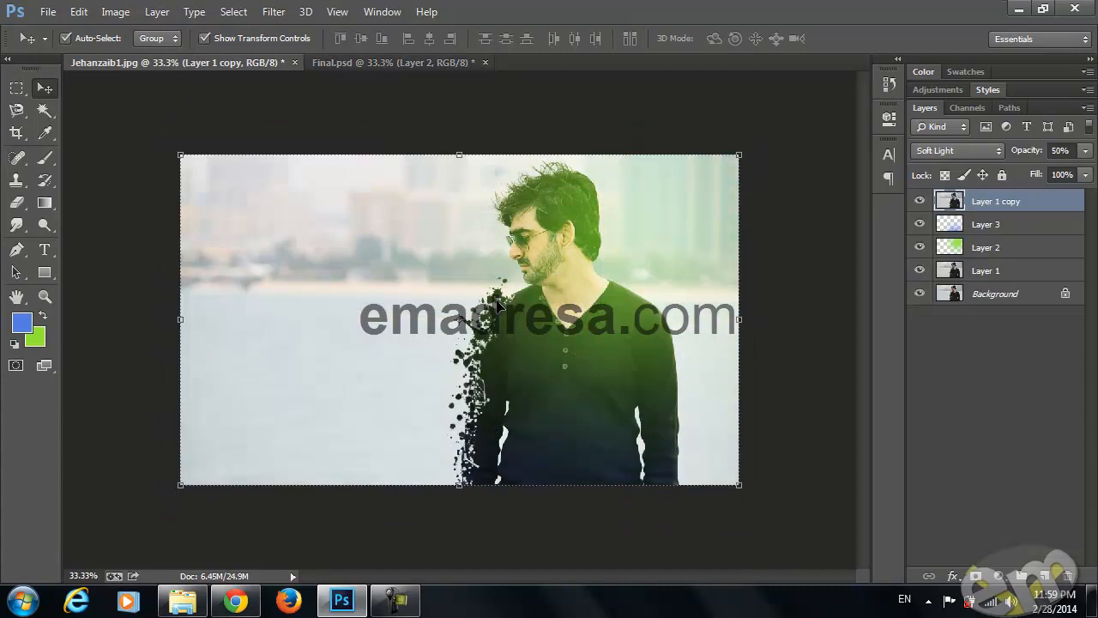
pyautogui.click(920, 201)
pyautogui.click(920, 202)
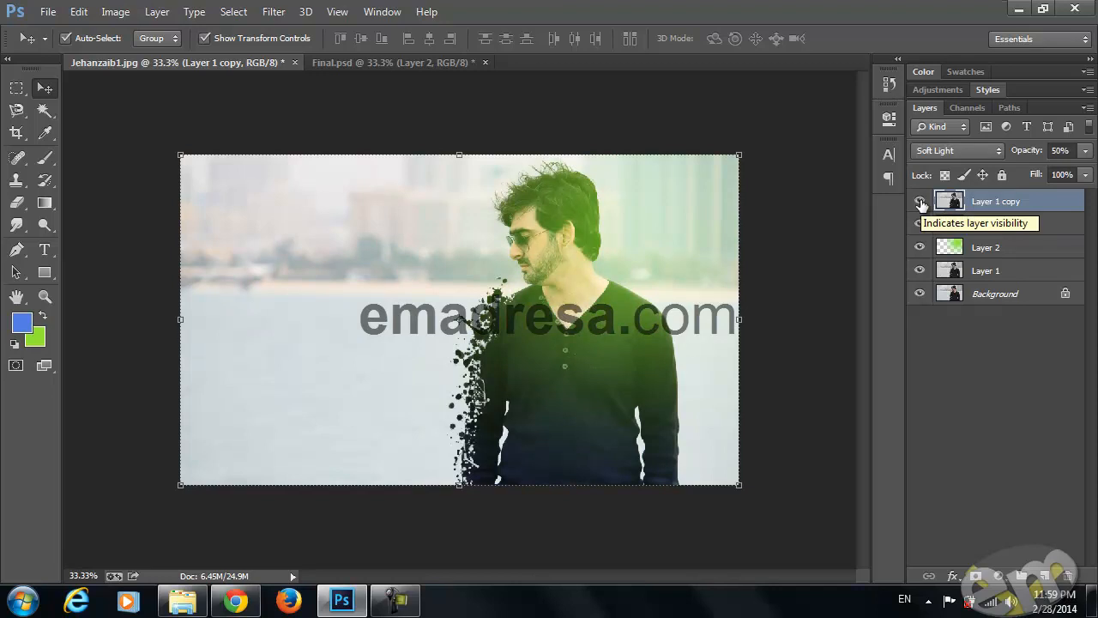
# Try the Normal blend mode on Layer 1 copy at 13% and 99% opacity
pyautogui.click(990, 149)
pyautogui.click(971, 172)
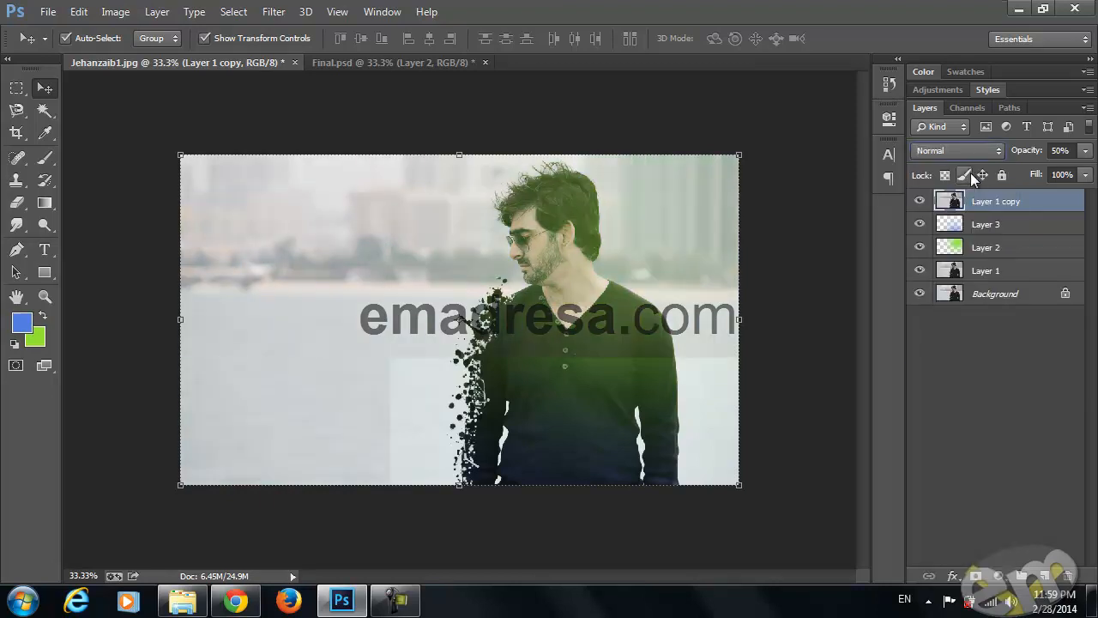
pyautogui.moveTo(1033, 153); pyautogui.dragTo(1000, 155)
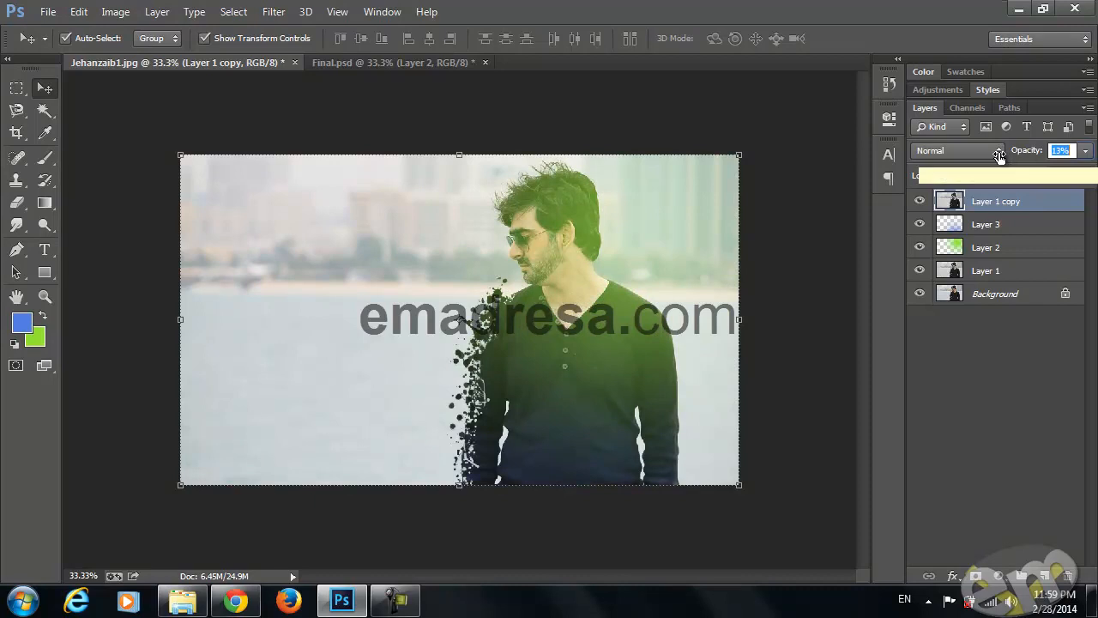
pyautogui.write('99')
# Set Layer 1 copy to Soft Light at 60% opacity and duplicate it
pyautogui.click(984, 151)
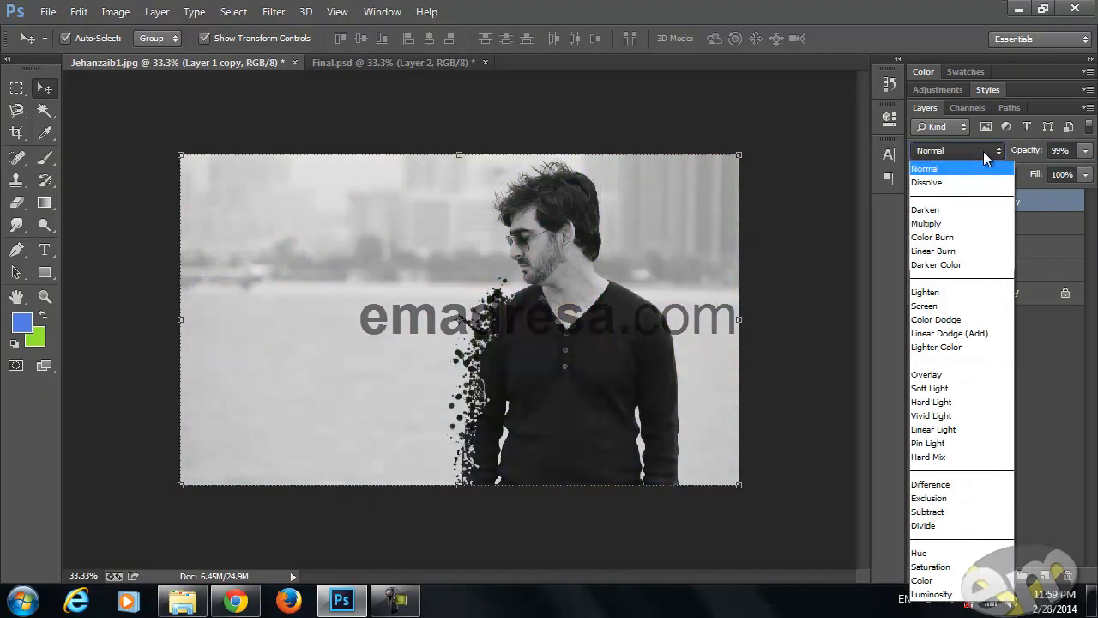
pyautogui.click(951, 390)
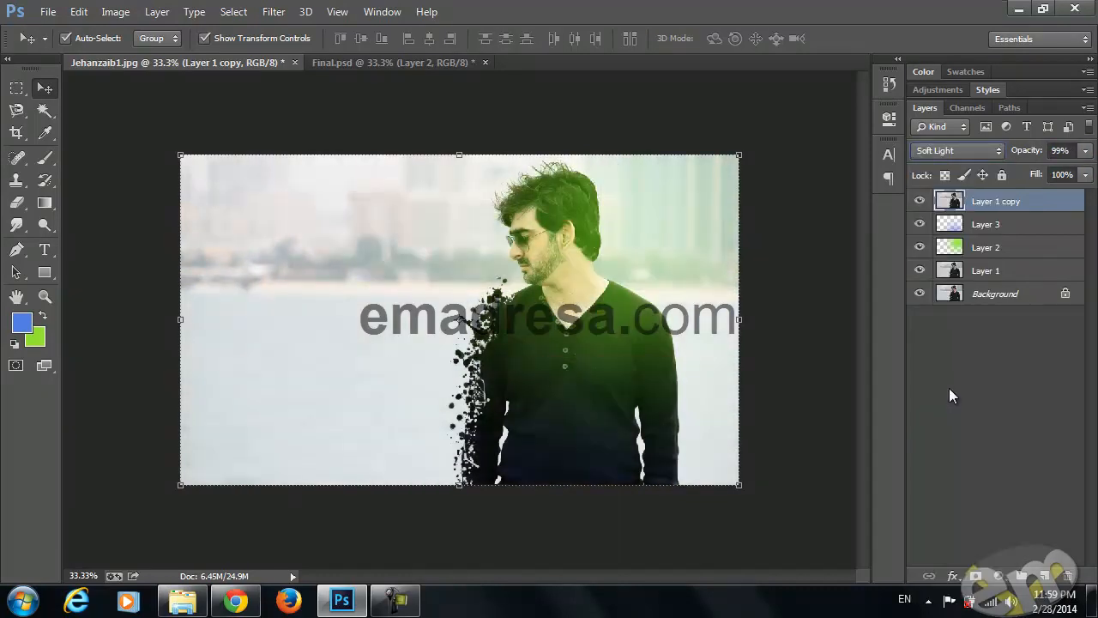
pyautogui.moveTo(1030, 152); pyautogui.dragTo(995, 152)
pyautogui.press('Return')
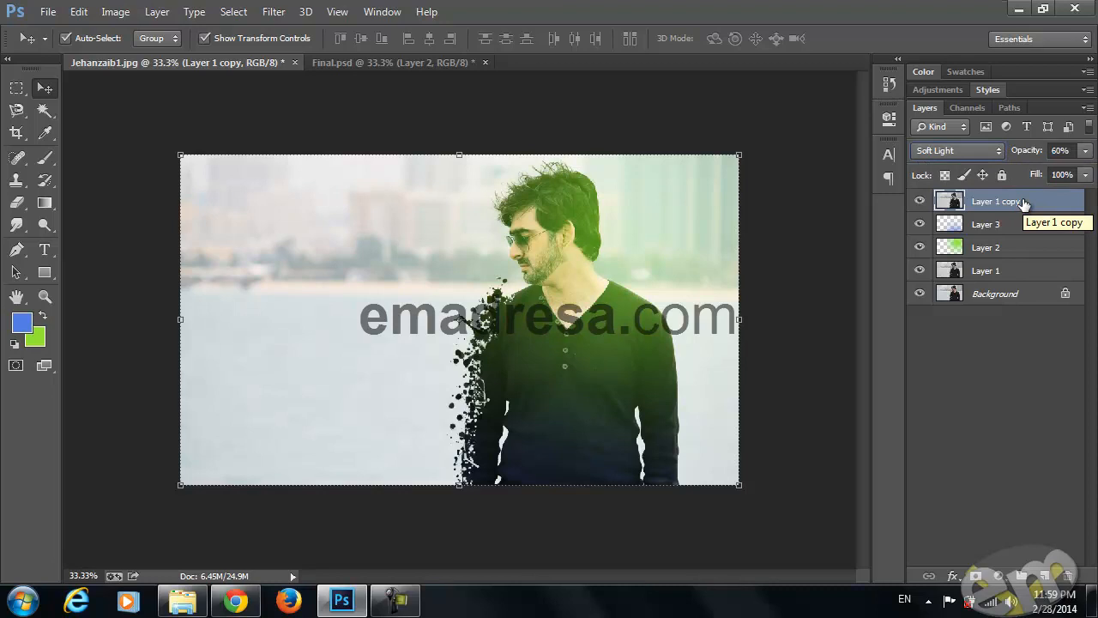
pyautogui.moveTo(1024, 203); pyautogui.dragTo(1045, 575)
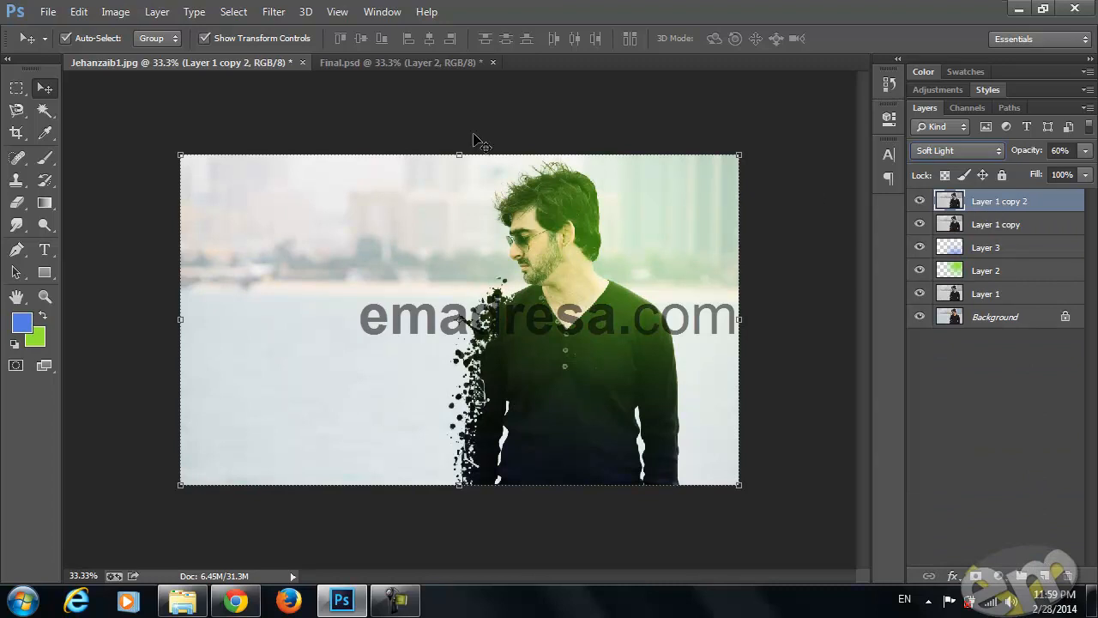
# Examine the two masked background copies in Final.psd by hiding and showing them, and compare that image with the working portrait
pyautogui.click(368, 63)
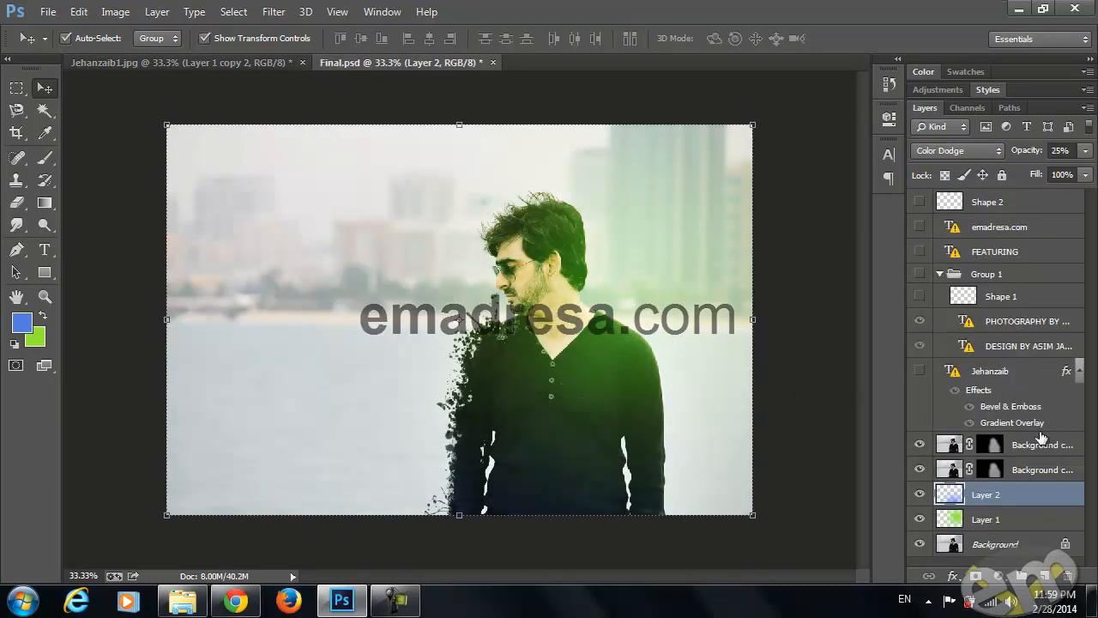
pyautogui.click(1029, 453)
pyautogui.click(919, 445)
pyautogui.click(919, 470)
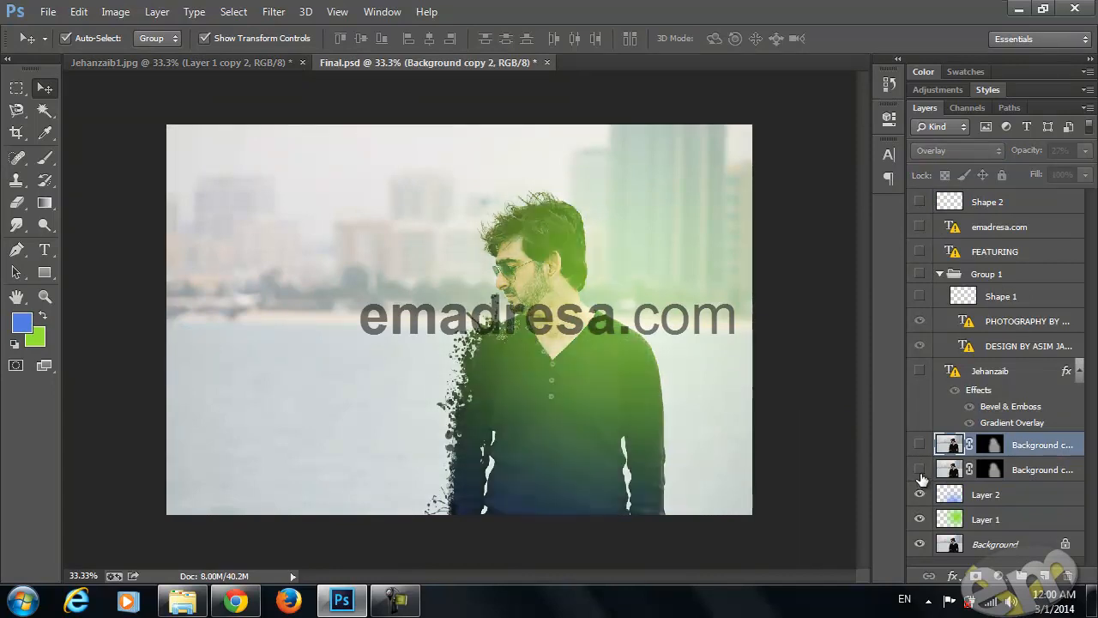
pyautogui.click(919, 469)
pyautogui.click(919, 445)
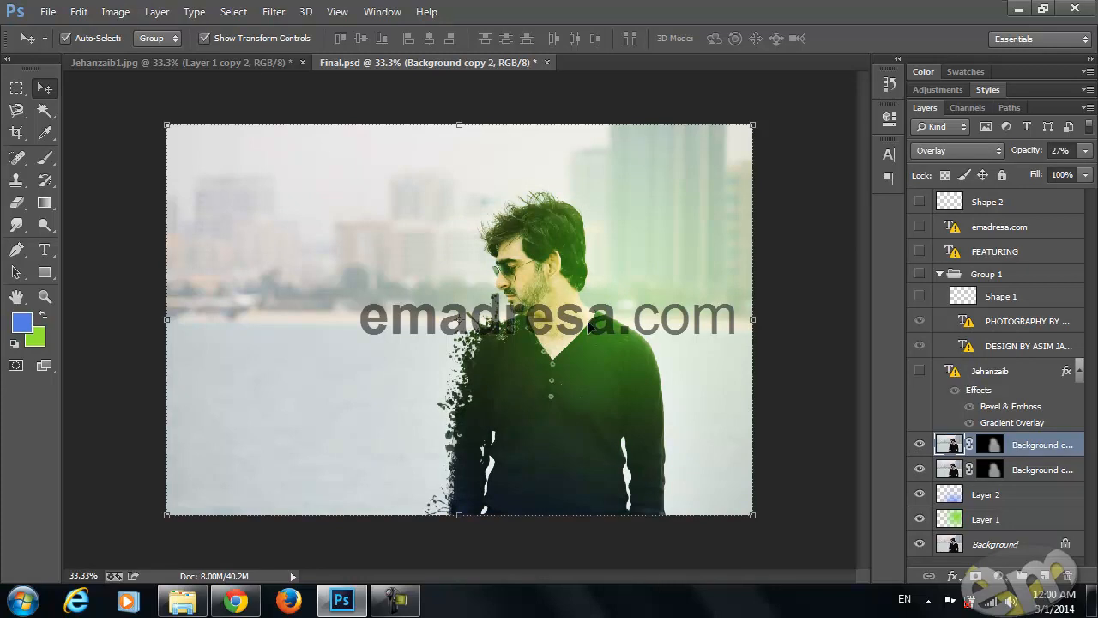
pyautogui.click(222, 64)
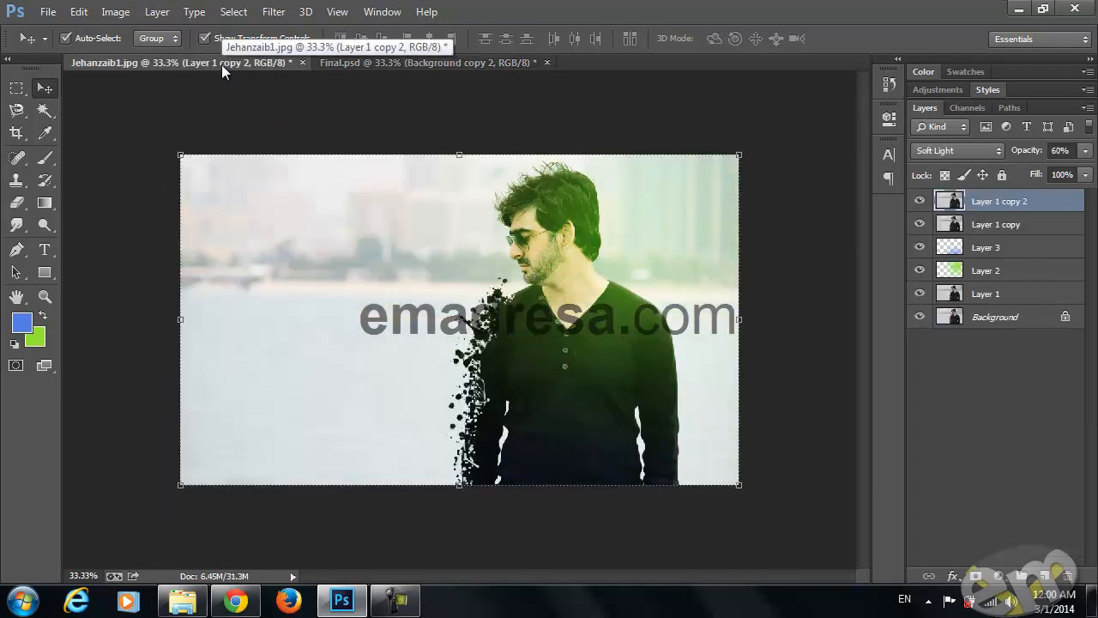
pyautogui.click(342, 60)
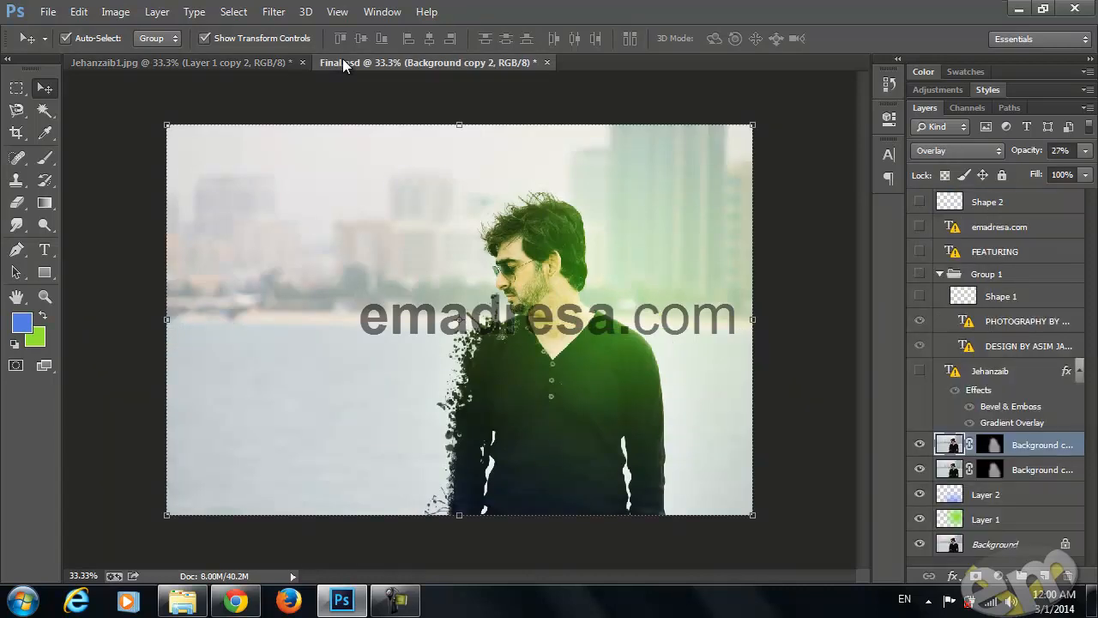
pyautogui.click(225, 61)
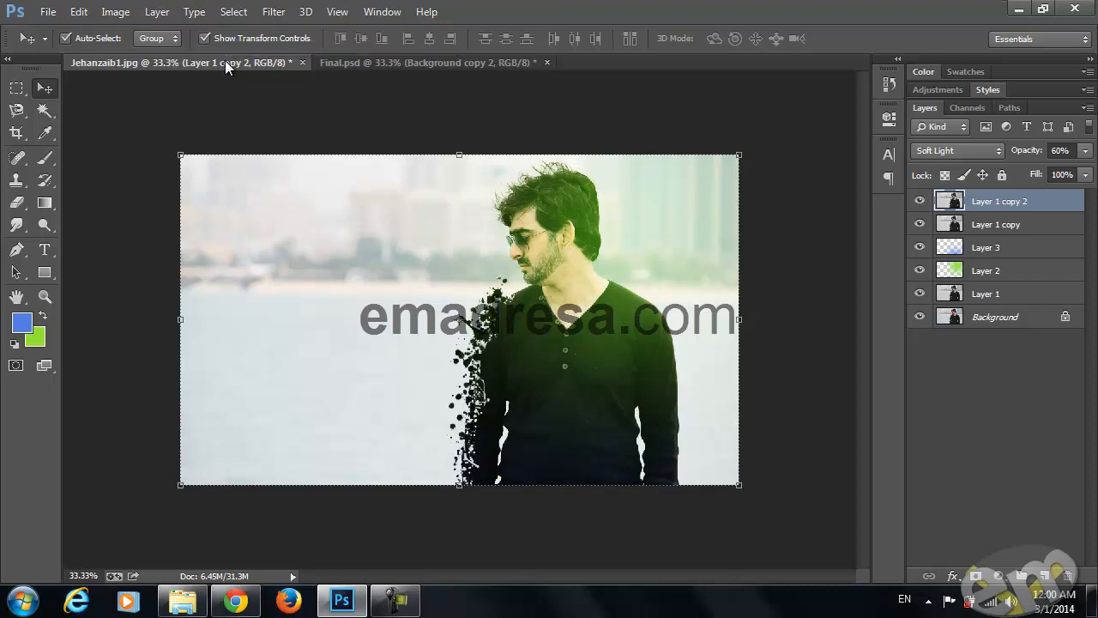
# Hide both Layer 1 copies and add a Color Balance adjustment layer directly above Layer 3
pyautogui.click(921, 225)
pyautogui.click(920, 201)
pyautogui.click(987, 247)
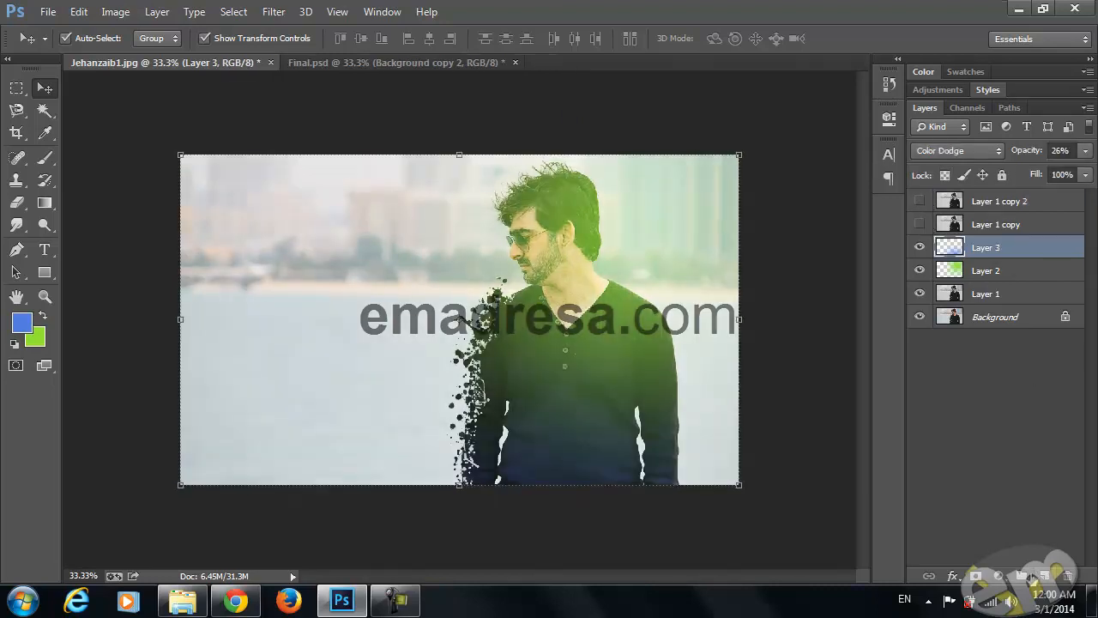
pyautogui.click(998, 576)
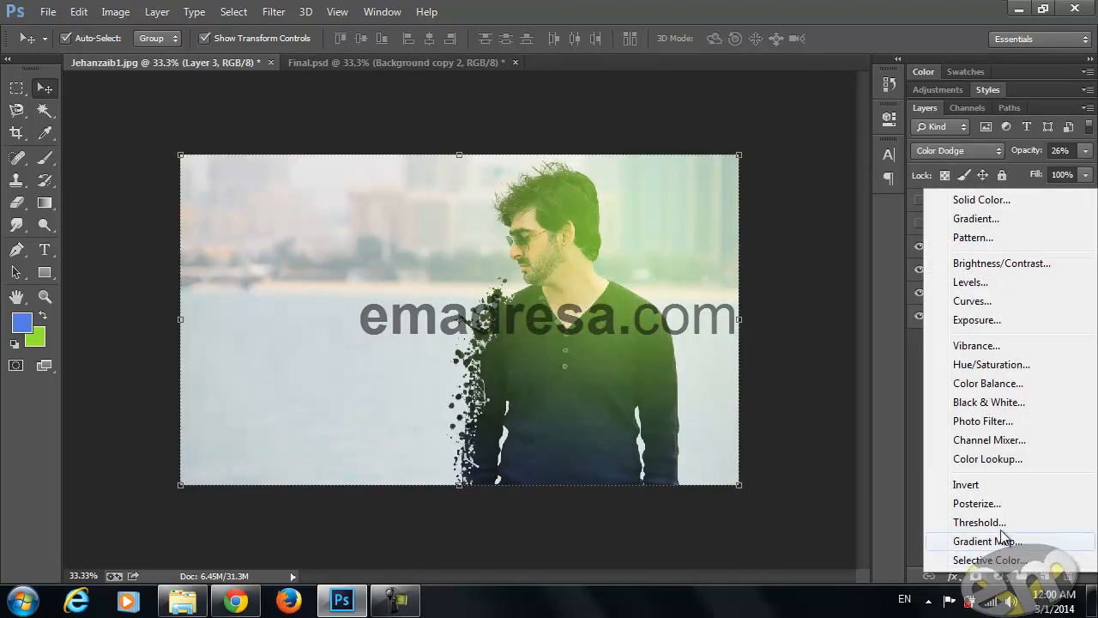
pyautogui.click(978, 382)
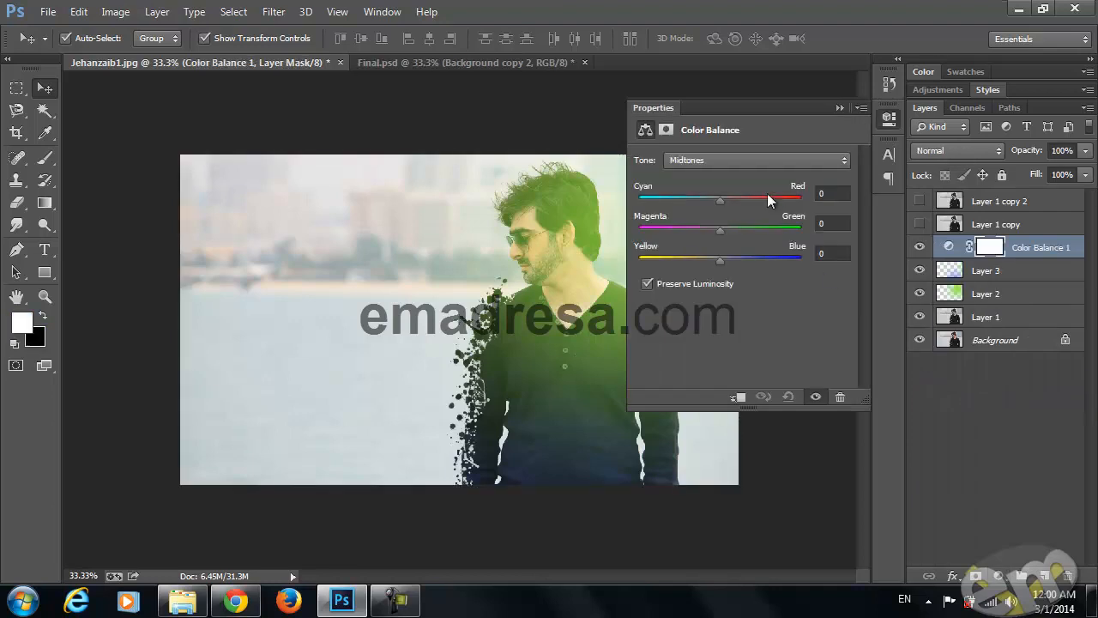
# Adjust the Color Balance midtones and set the shadows to Cyan/Red -13, Magenta/Green +5 and Yellow/Blue +20
pyautogui.moveTo(719, 198); pyautogui.dragTo(708, 262)
pyautogui.click(707, 161)
pyautogui.click(707, 176)
pyautogui.moveTo(720, 200)
pyautogui.mouseDown()
pyautogui.moveTo(709, 202)
pyautogui.moveTo(718, 206)
pyautogui.mouseUp()
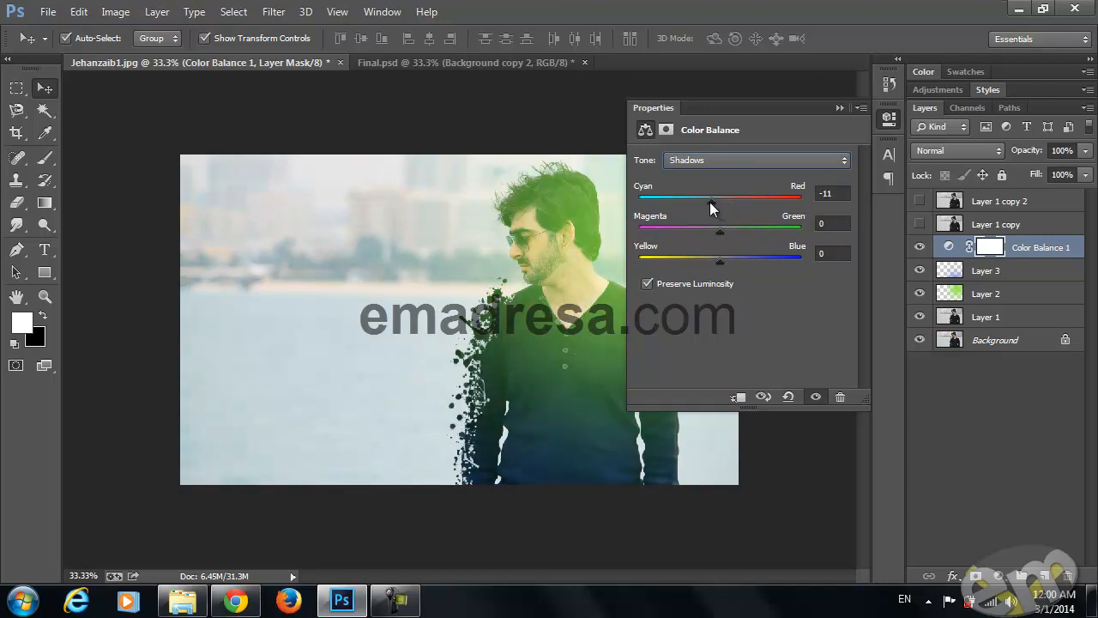
pyautogui.moveTo(723, 229); pyautogui.dragTo(736, 257)
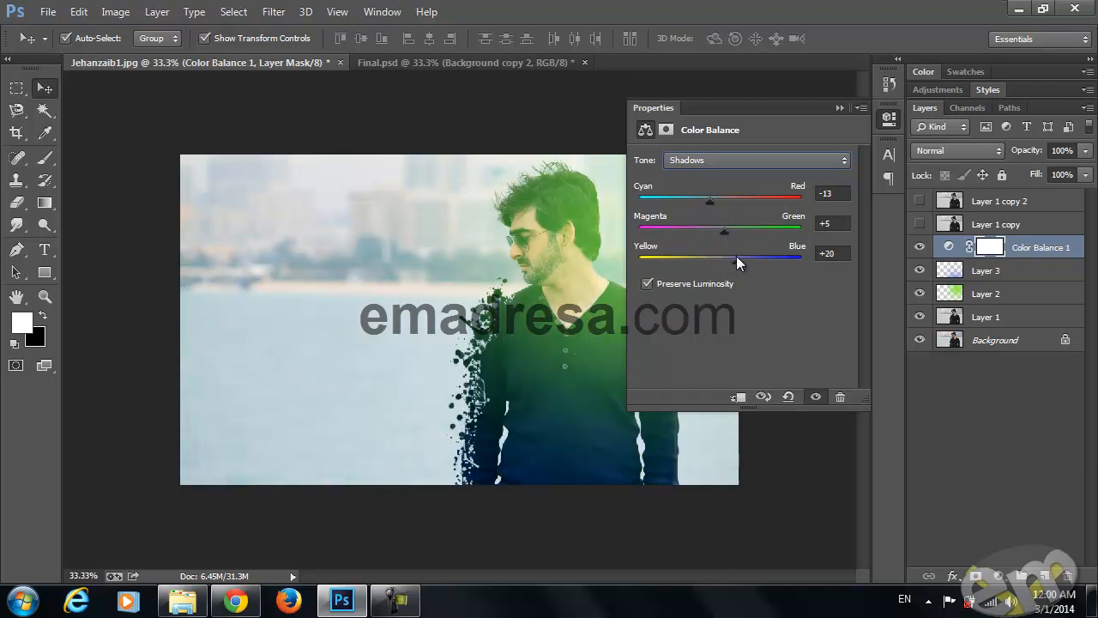
pyautogui.click(837, 109)
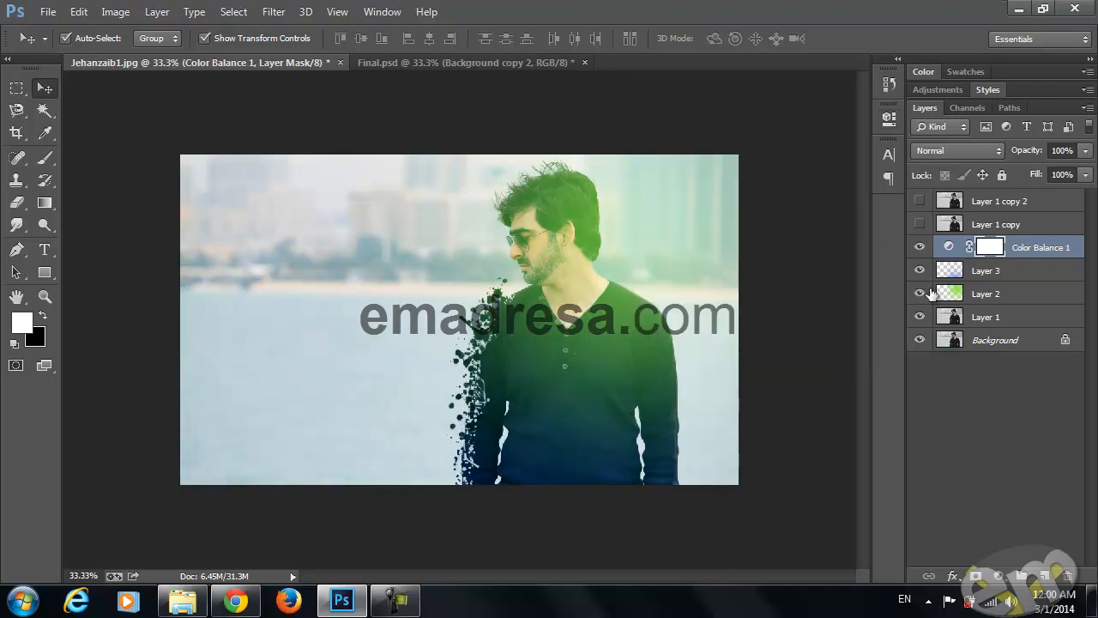
# Set the Color Balance layer's blend mode to Soft Light and its opacity to 63%, and compare the result with Final.psd
pyautogui.click(969, 152)
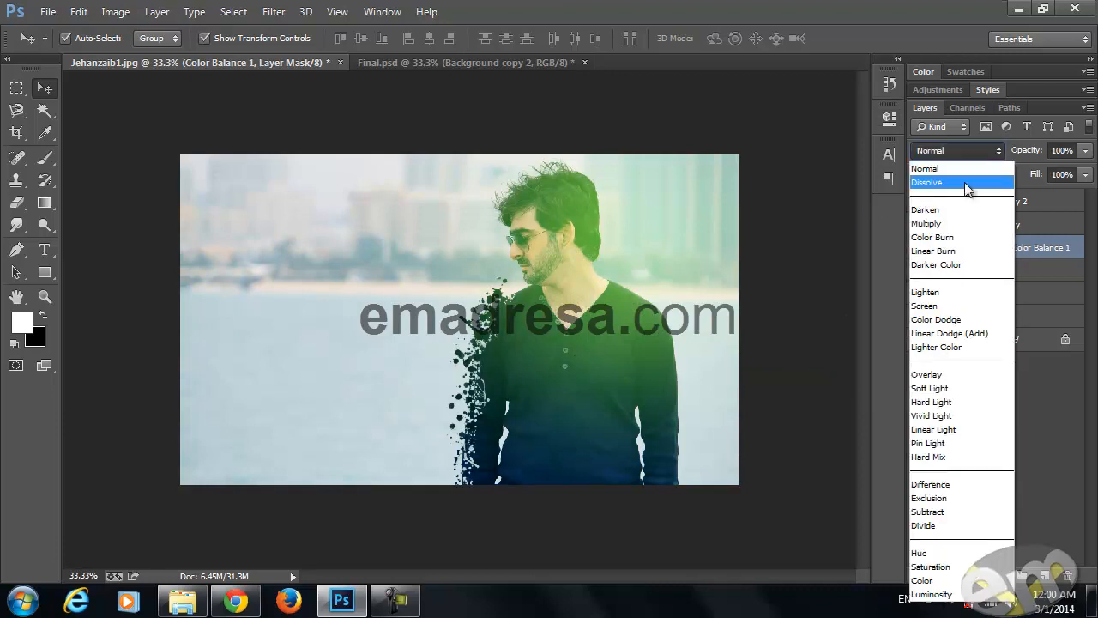
pyautogui.click(939, 375)
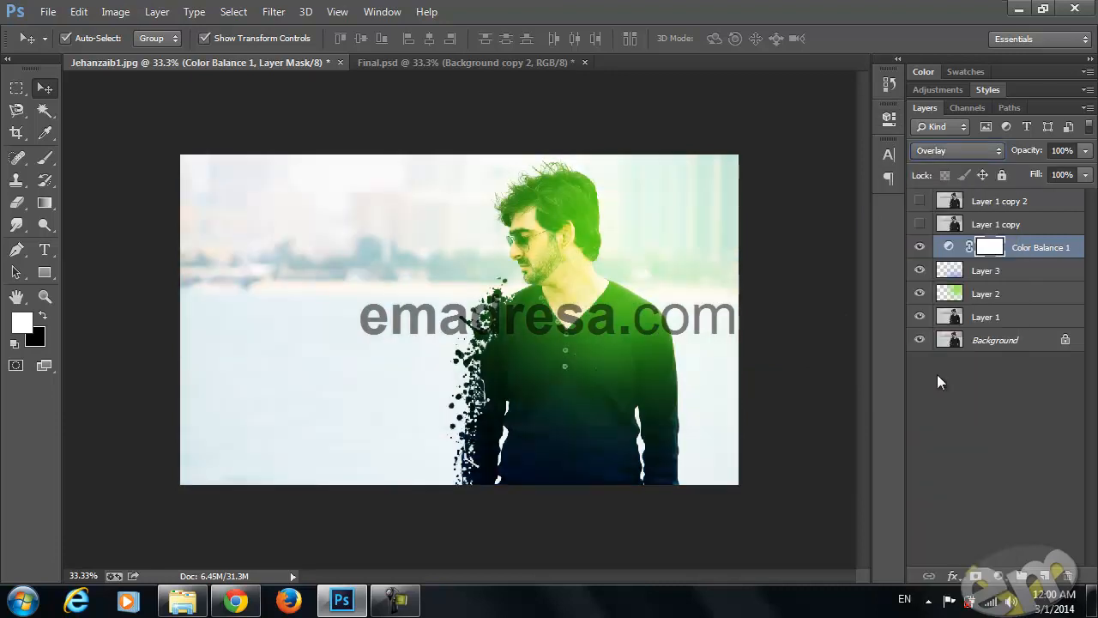
pyautogui.press('Down')
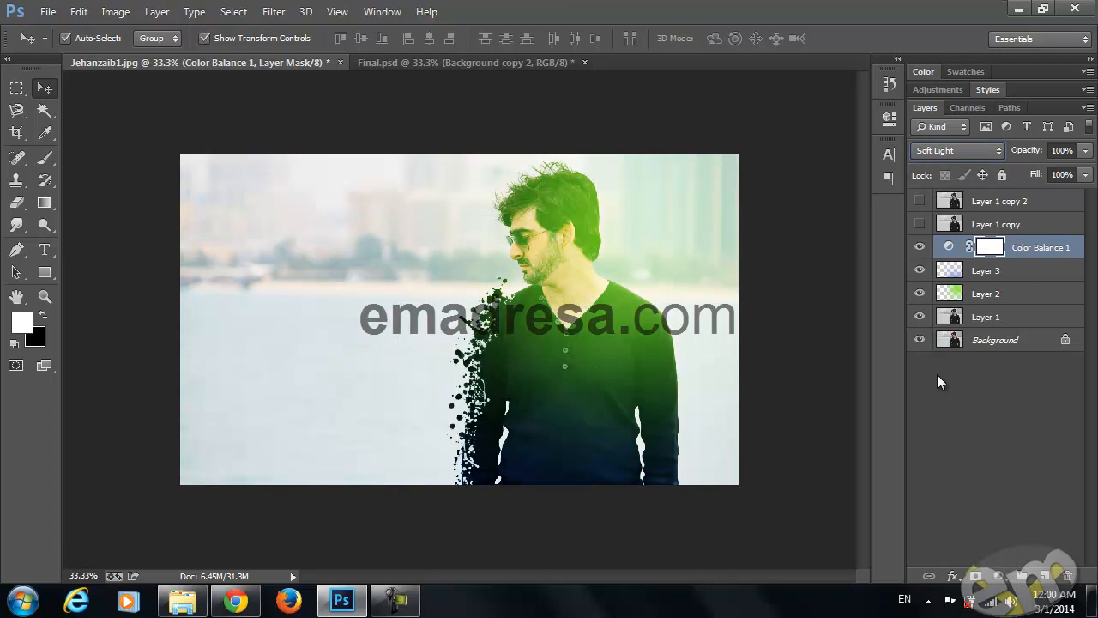
pyautogui.moveTo(1016, 155)
pyautogui.mouseDown()
pyautogui.moveTo(971, 157)
pyautogui.moveTo(1000, 152)
pyautogui.mouseUp()
pyautogui.click(443, 65)
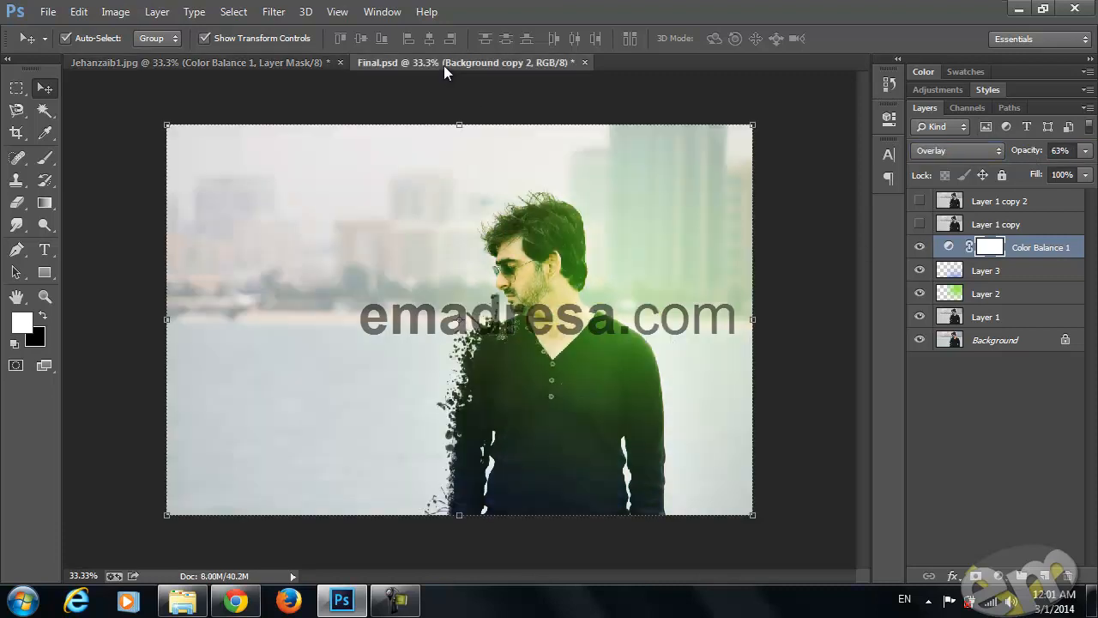
pyautogui.click(237, 66)
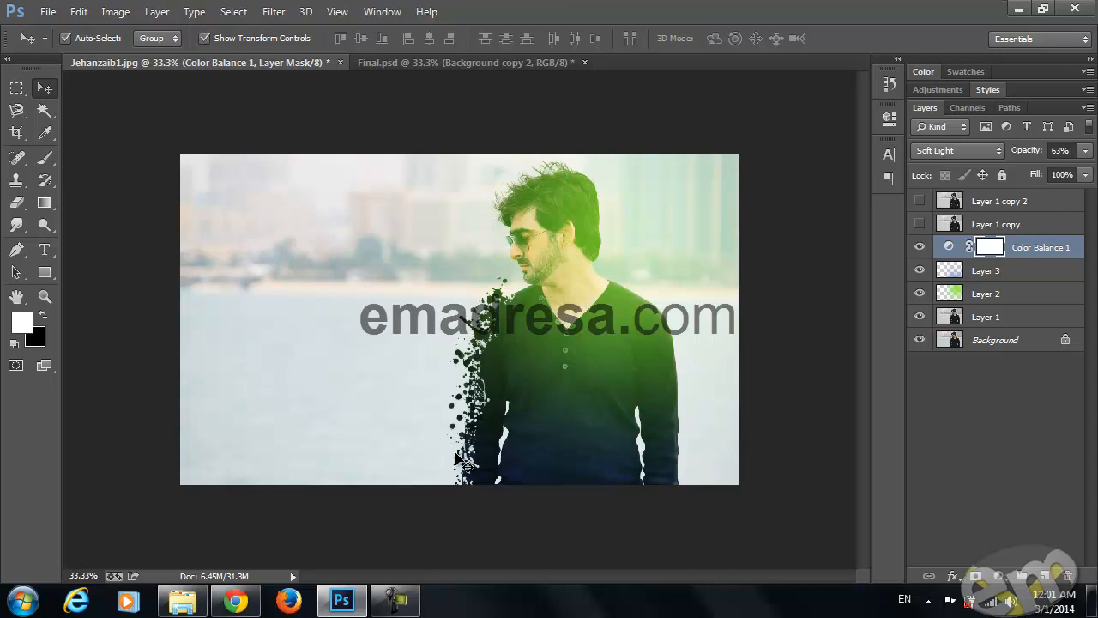
# Switch to Chrome and view the social network links on emadresa.com's join page
pyautogui.click(190, 431)
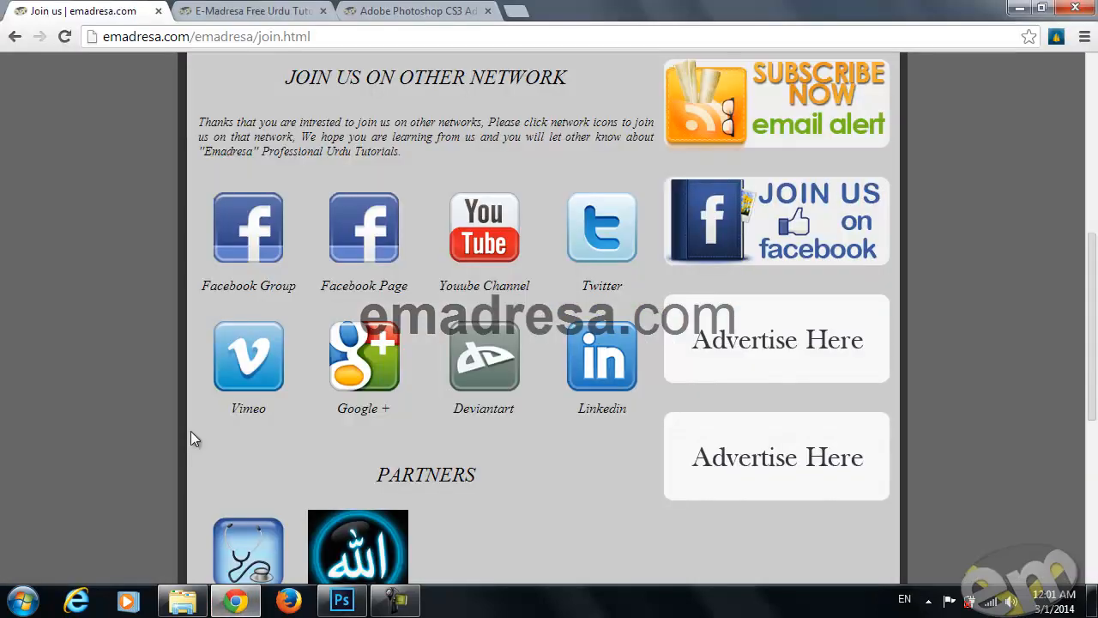